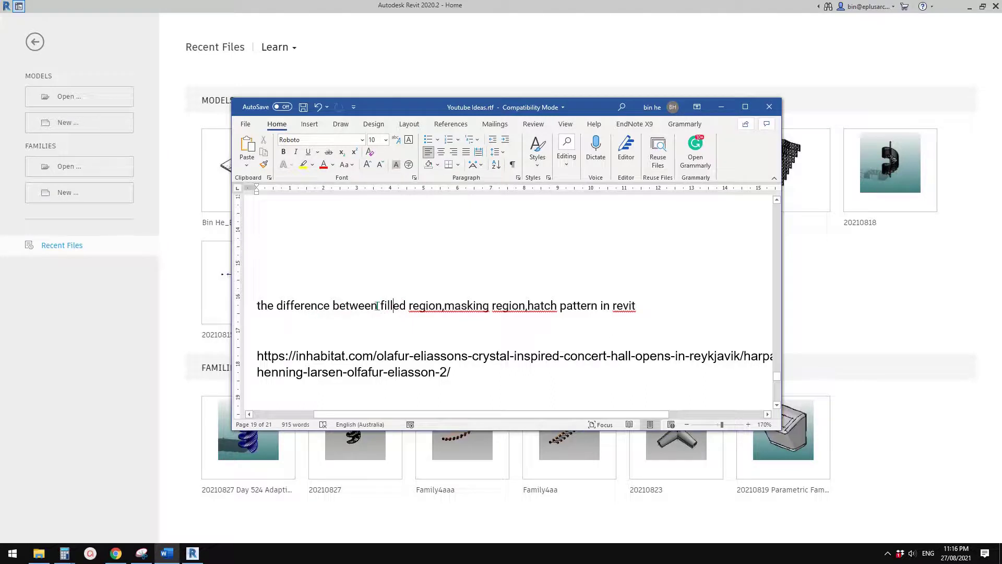
drag(380, 306, 591, 319)
click(488, 315)
click(568, 325)
click(615, 324)
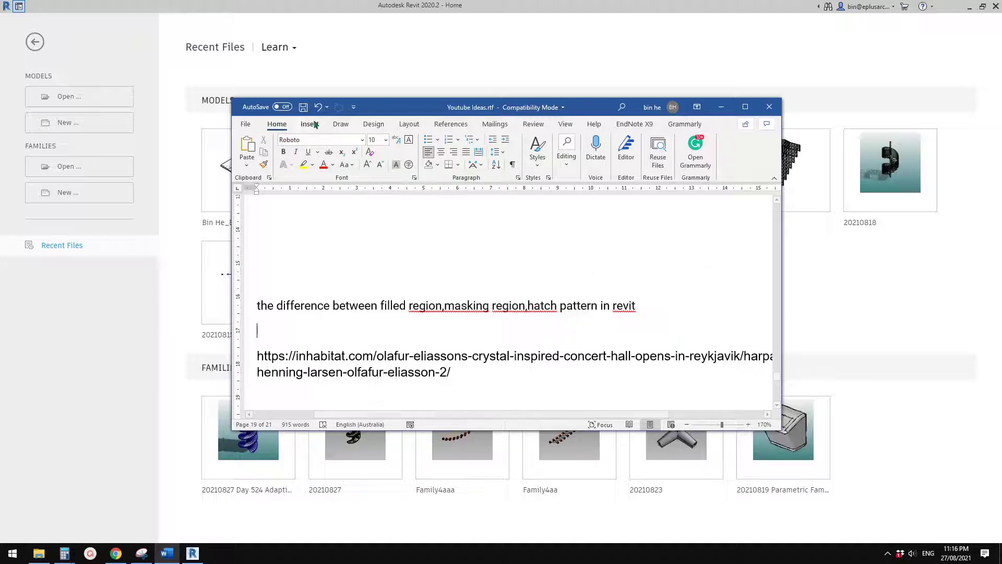
- Switch to Revit and create a new project from one of the listed template files
click(140, 41)
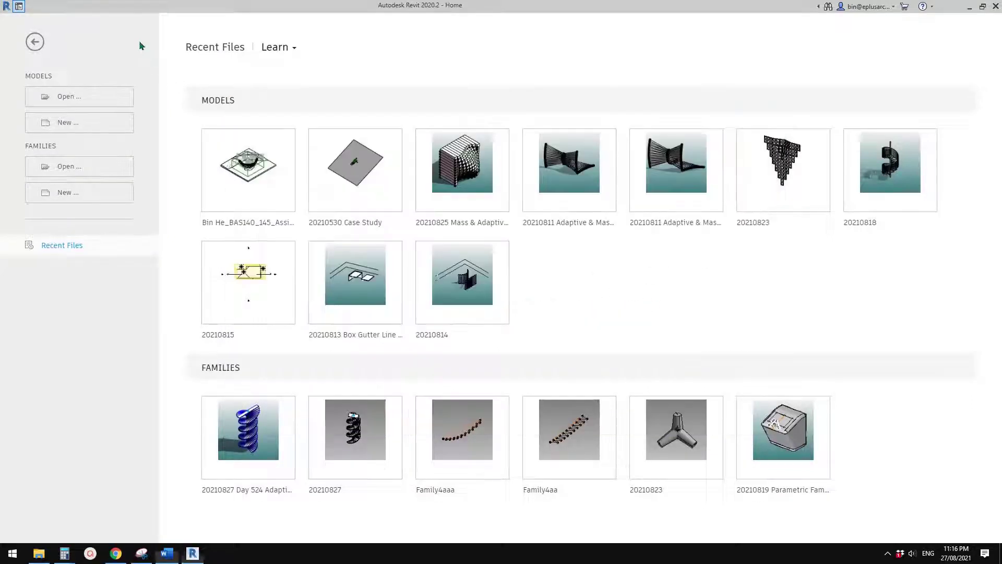
click(68, 122)
click(443, 153)
click(357, 172)
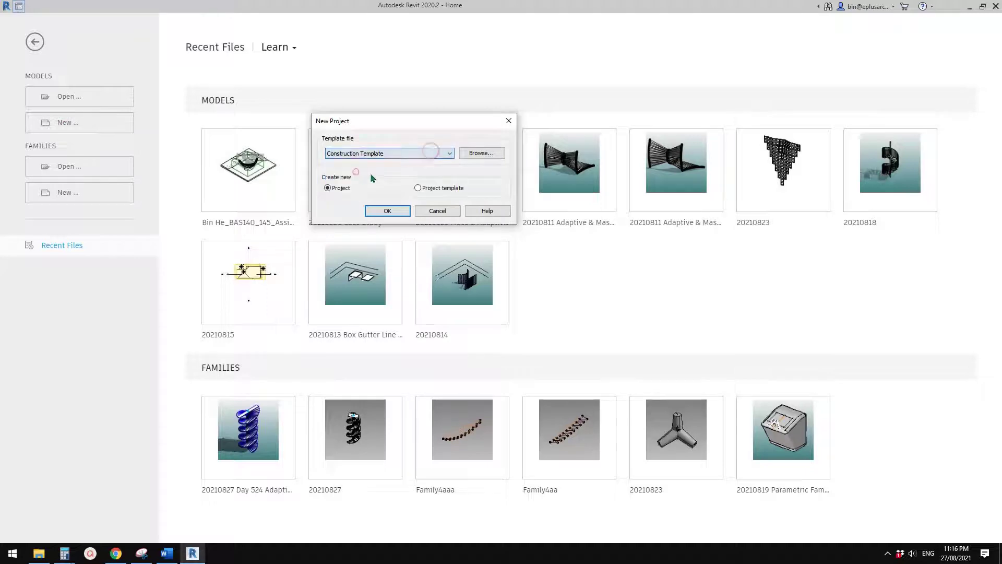
click(404, 151)
click(357, 176)
click(388, 208)
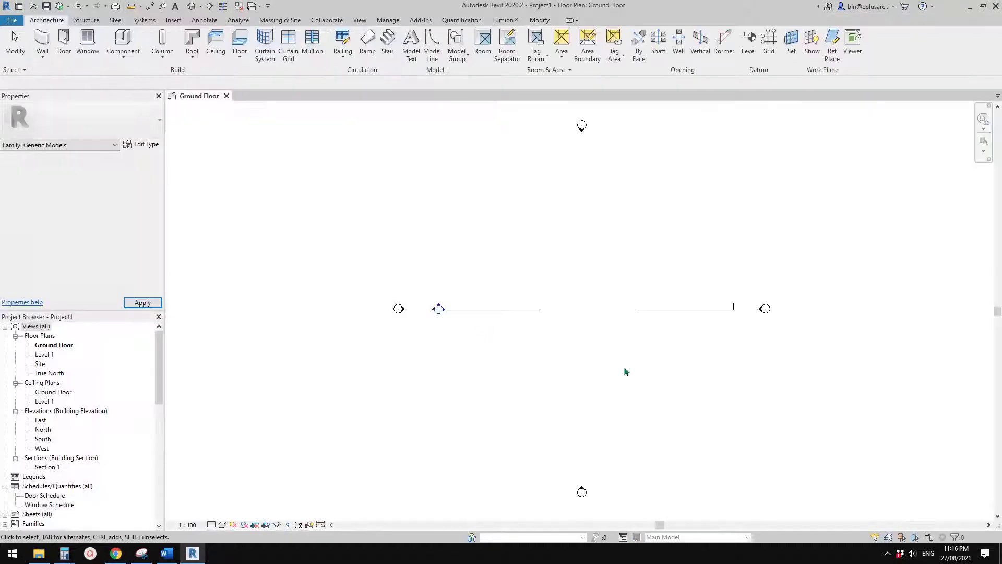
- Look up the Filled Region and Masking Region annotation tools in the ground floor plan
middle_drag(627, 372, 498, 348)
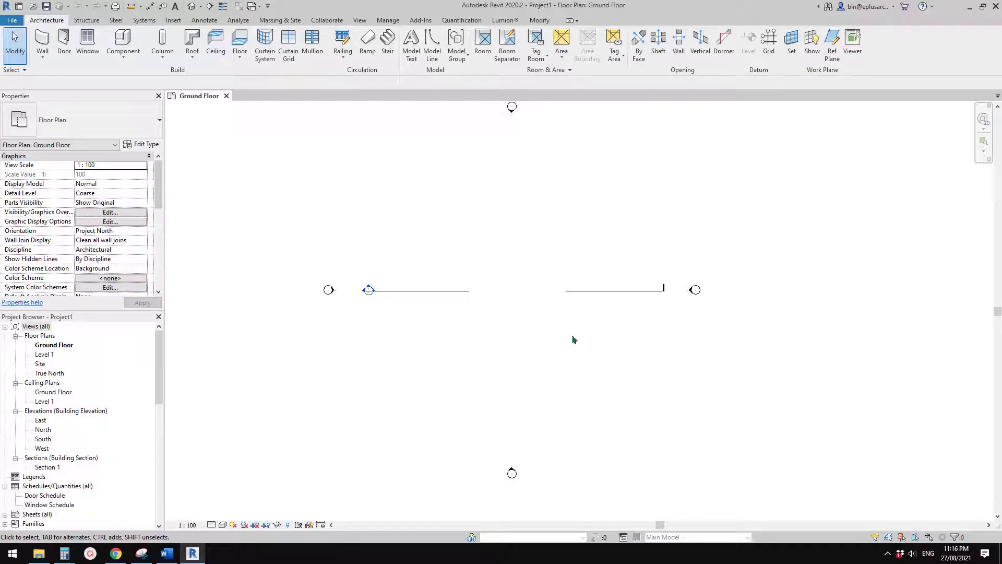
middle_drag(515, 325, 514, 285)
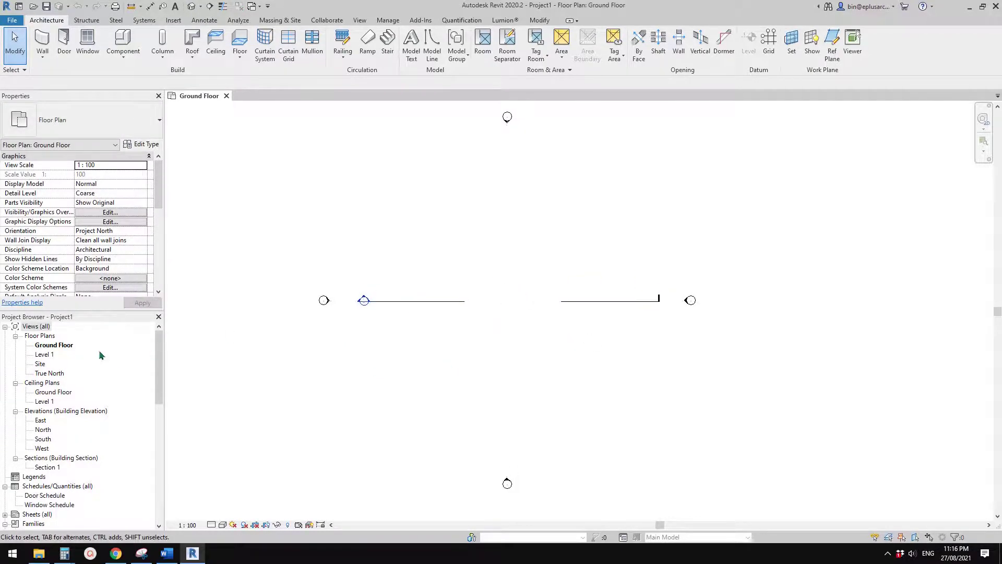
click(204, 20)
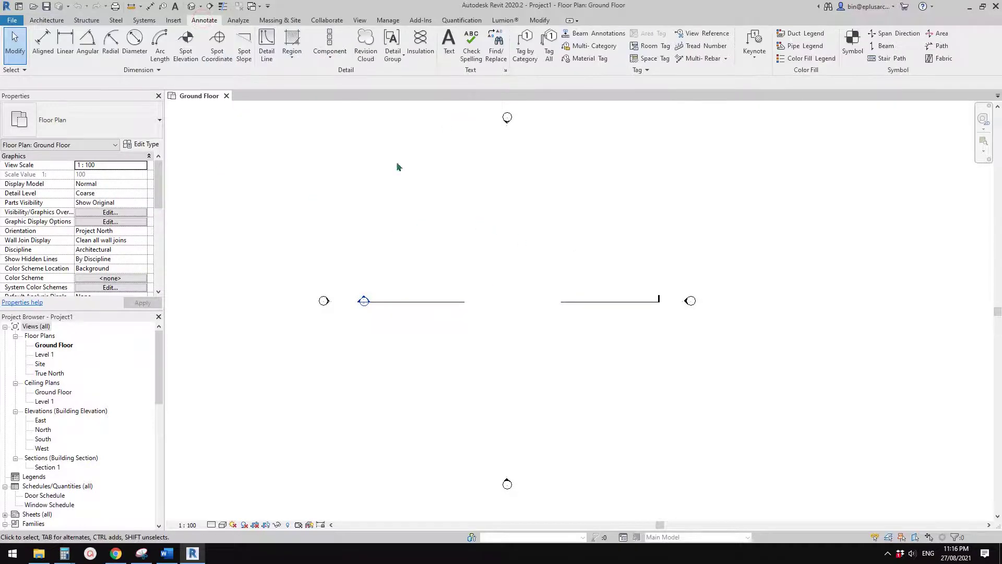
click(292, 56)
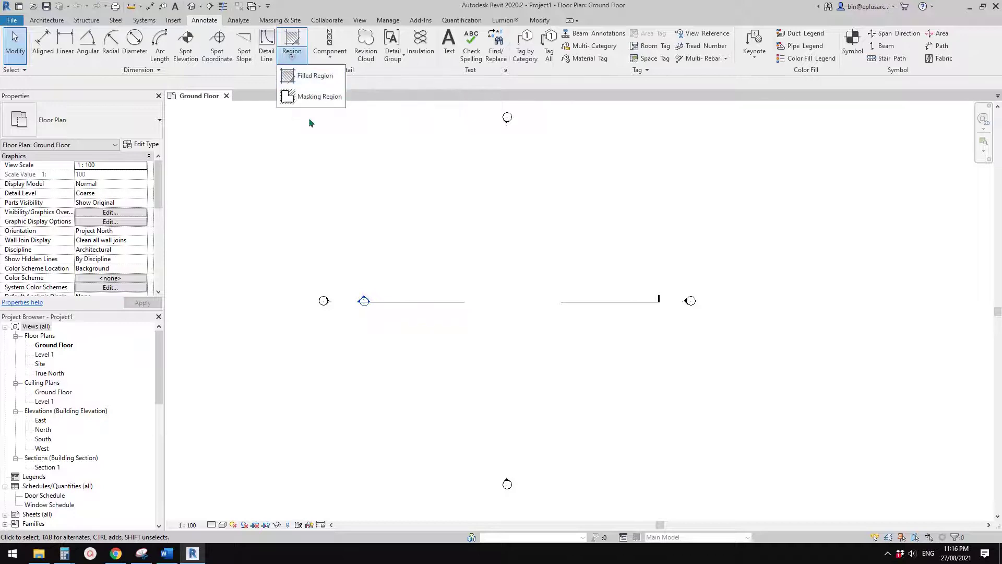
click(290, 55)
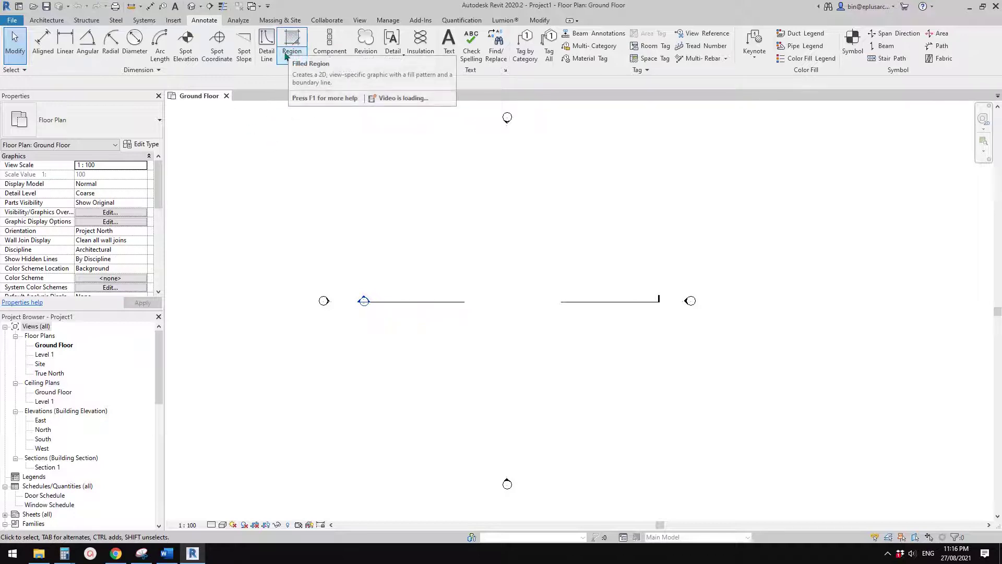
click(286, 56)
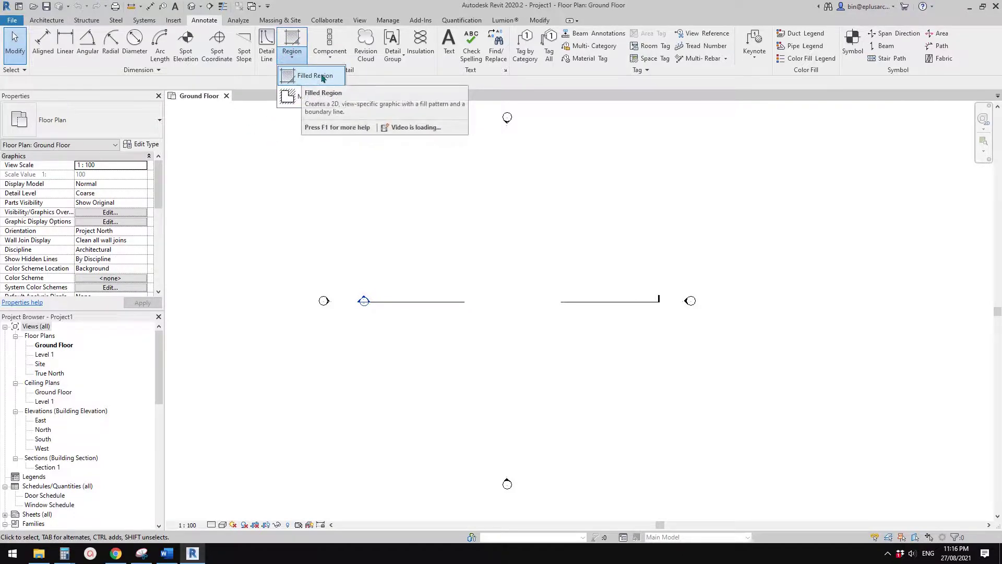
click(581, 271)
- Create a rectangular filled region about 19000 by 17000 mm over the middle of the section line, with Thin Lines as boundary
click(288, 52)
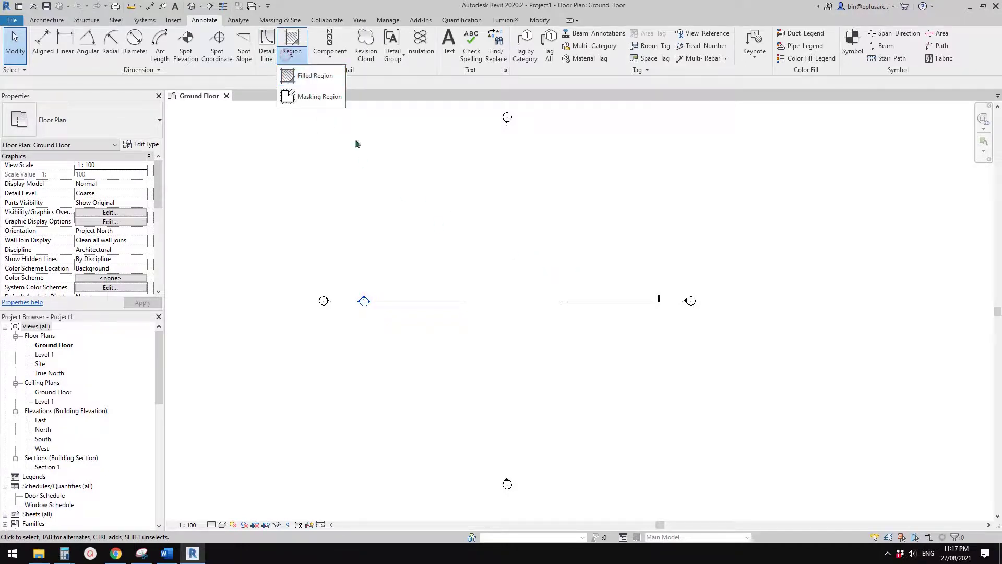
click(314, 75)
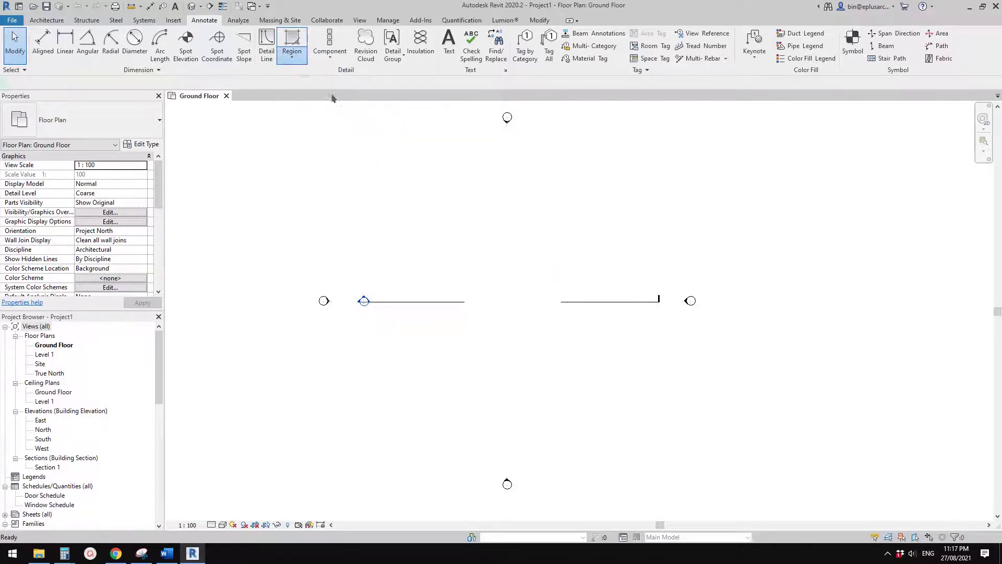
click(451, 35)
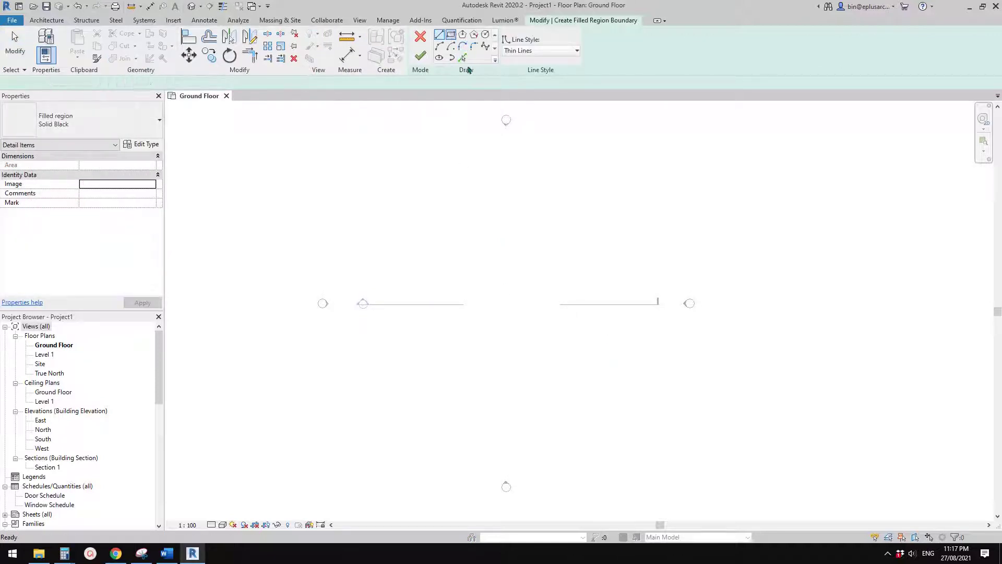
click(439, 244)
click(578, 368)
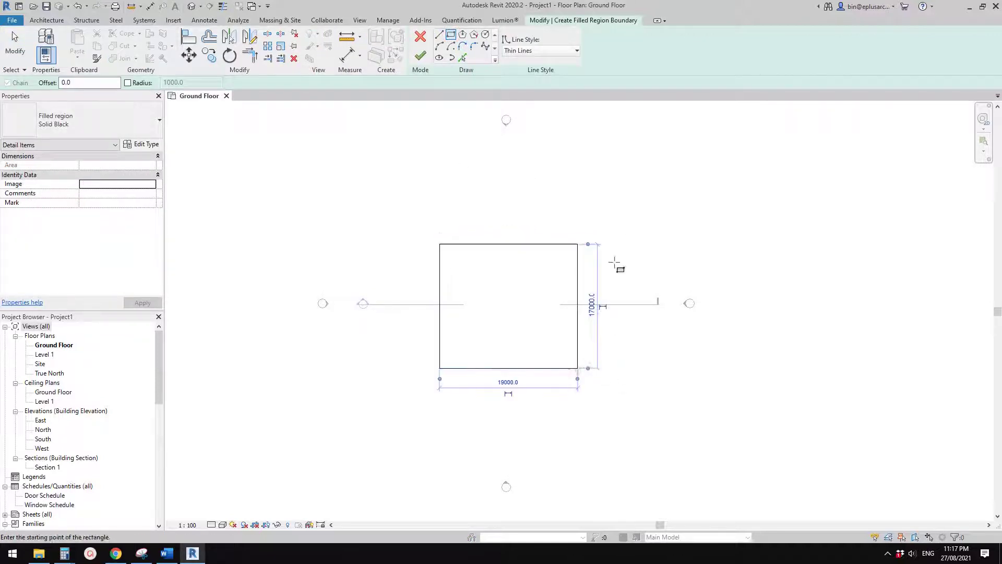
middle_drag(698, 208, 710, 207)
key(Escape)
click(422, 55)
middle_drag(546, 302, 535, 317)
scroll(535, 317, up, 2)
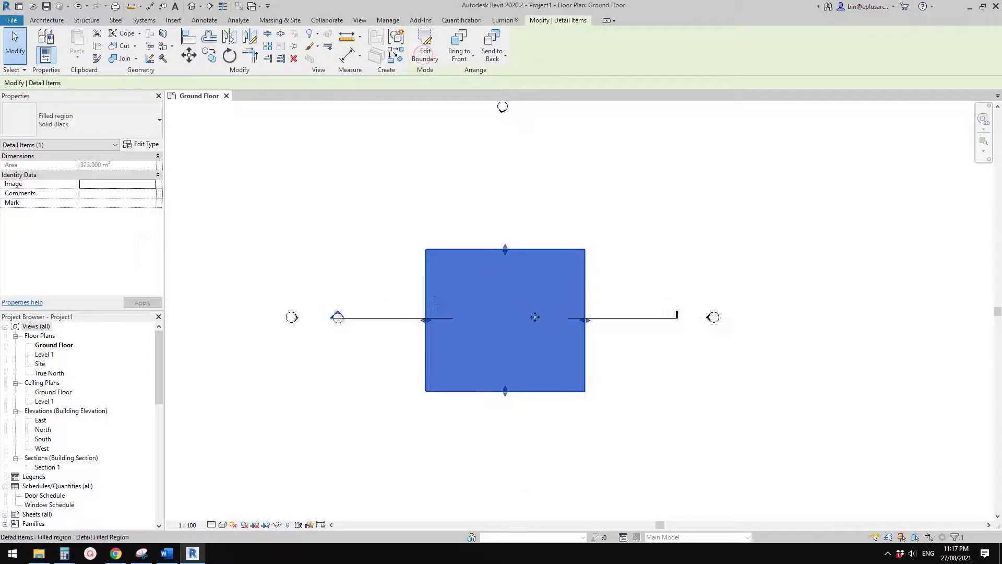
key(Escape)
- Change the rectangular filled region's type to Diagonal Down
click(530, 301)
click(125, 123)
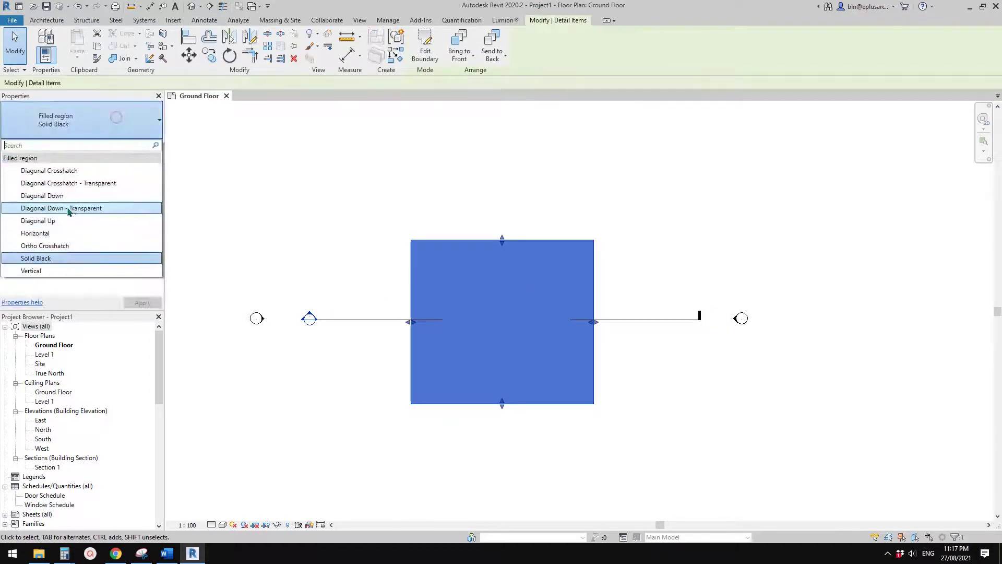
click(66, 196)
click(511, 189)
- Change the rectangular filled region's type to Diagonal Crosshatch
click(522, 289)
click(151, 128)
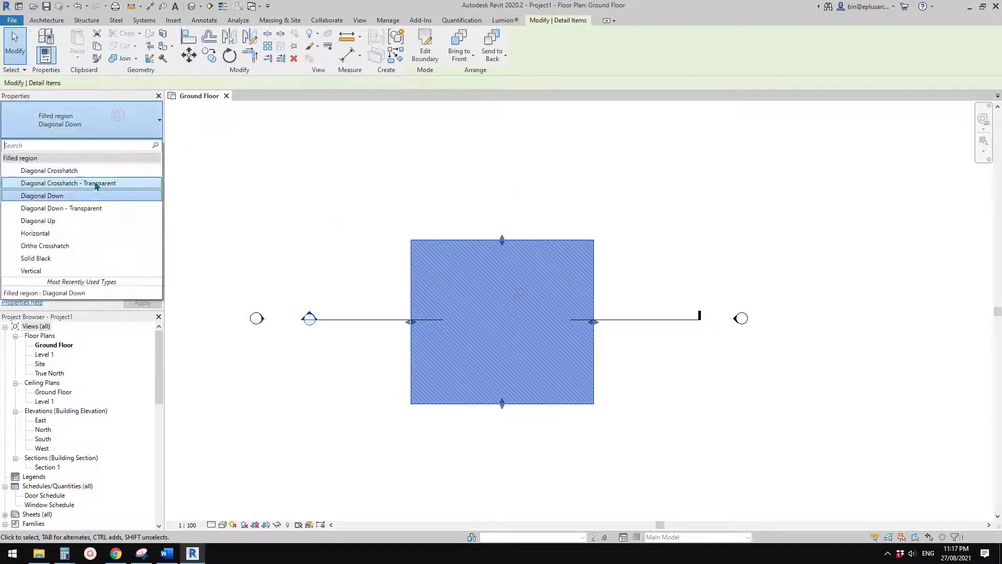
click(81, 182)
click(475, 278)
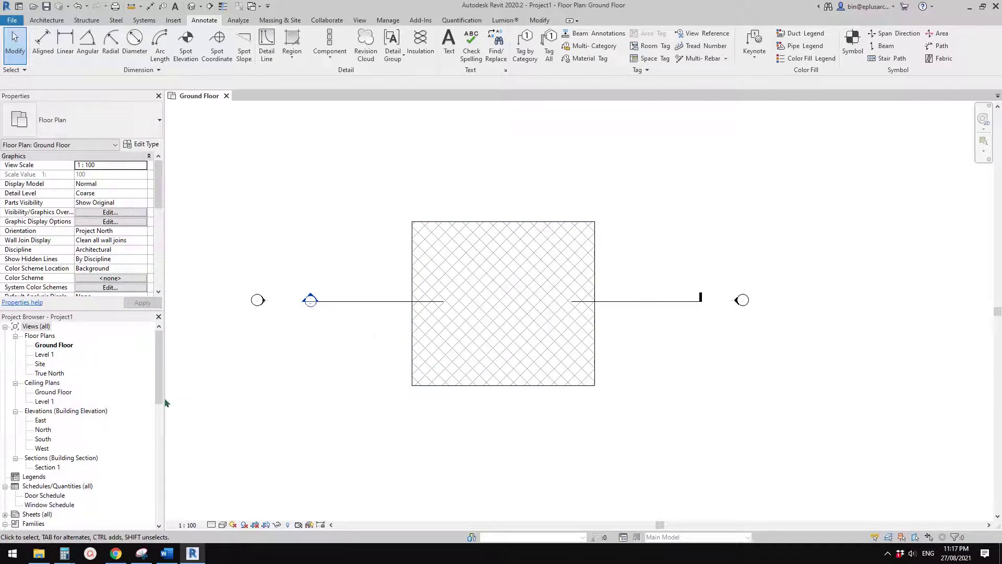
- Check the availability of the Region tool in the default 3D view, and return to the Ground Floor plan
click(361, 22)
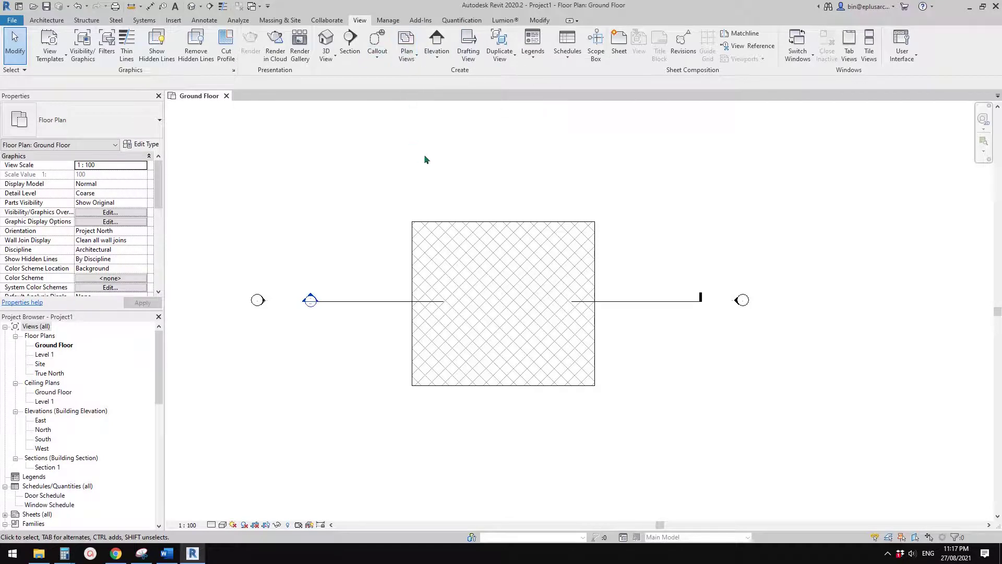
middle_drag(425, 156, 446, 171)
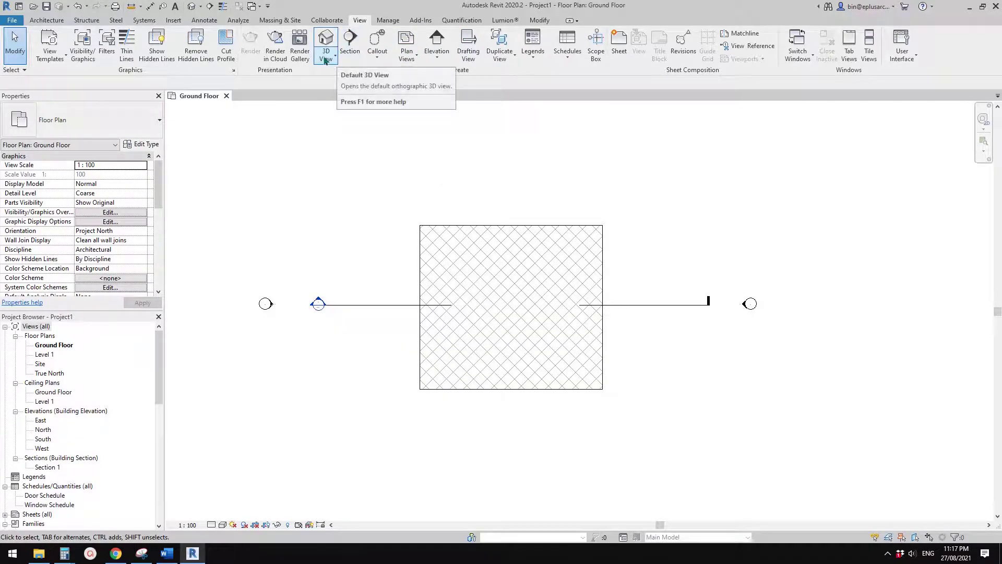
click(191, 7)
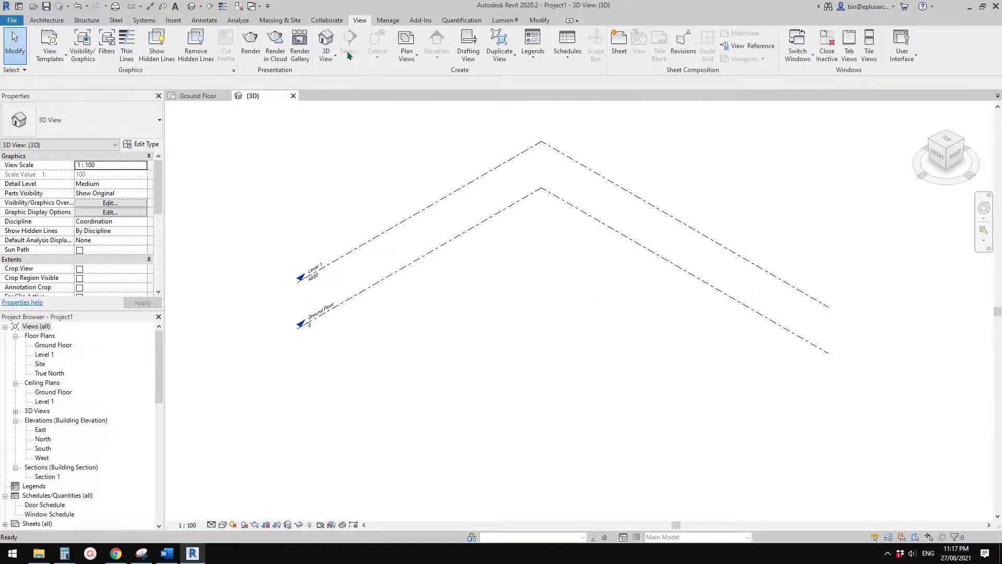
click(204, 20)
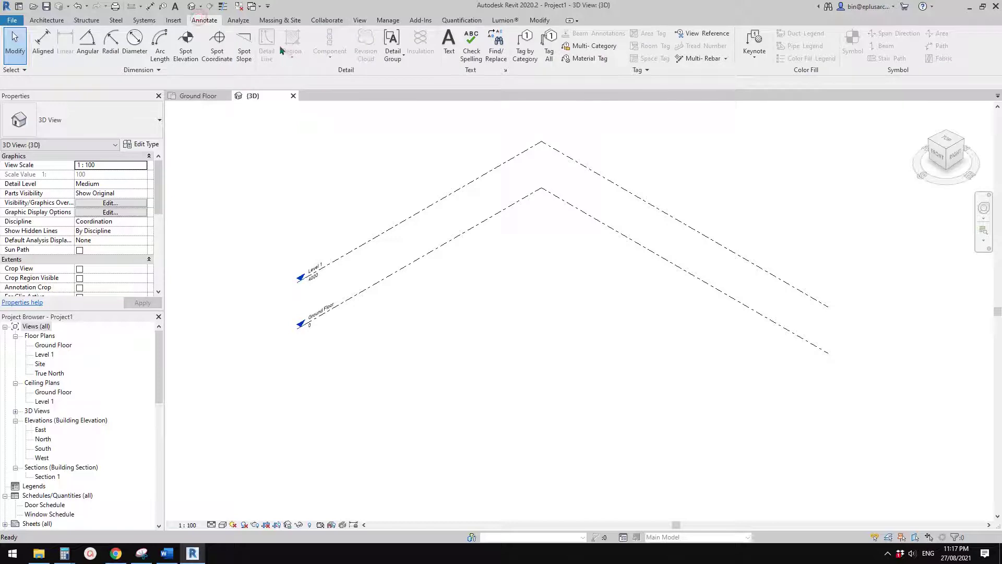
middle_drag(525, 251, 506, 257)
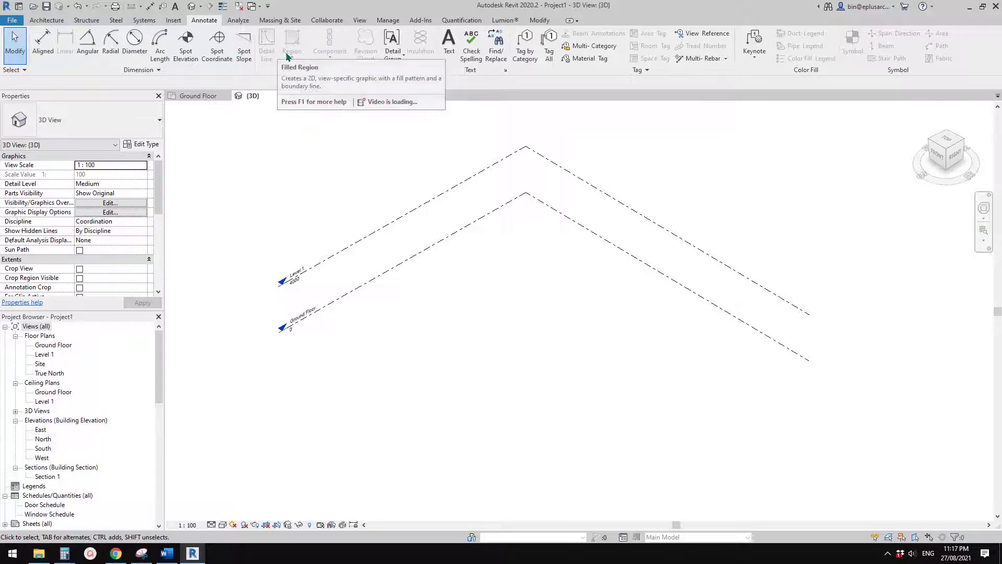
click(299, 56)
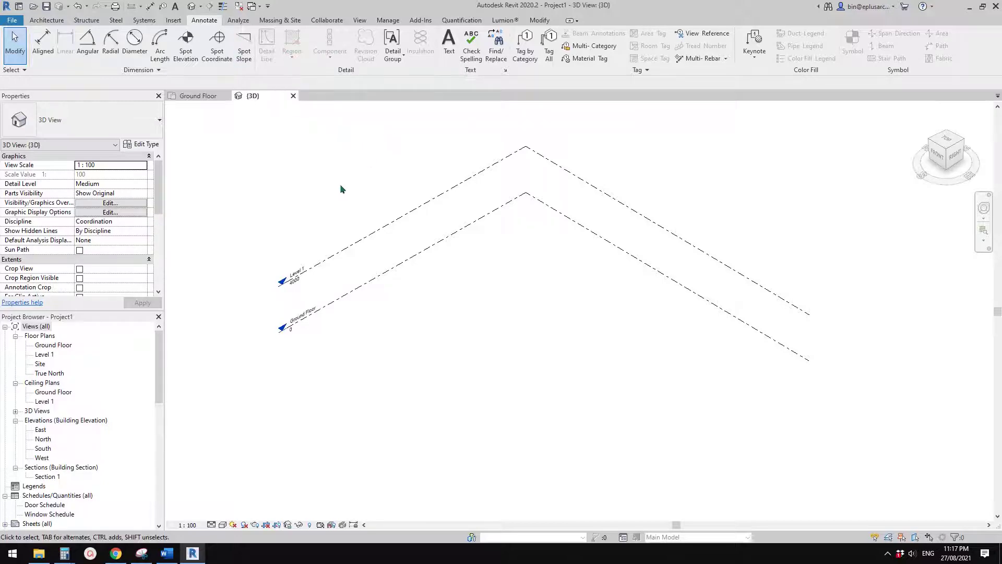
double_click(52, 345)
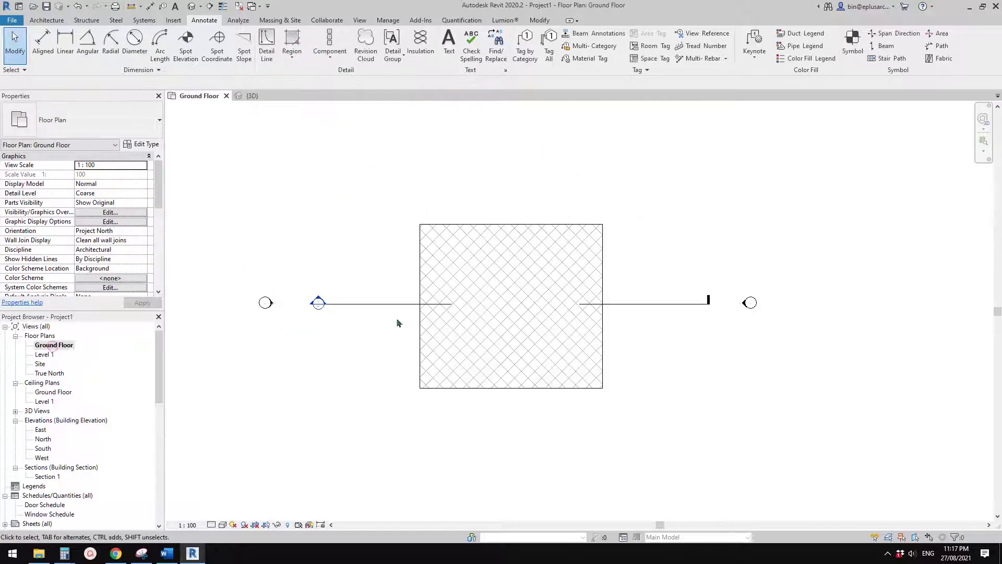
- Examine the filled region's type properties, including its foreground and background pattern, colours, line weight and masking
click(470, 292)
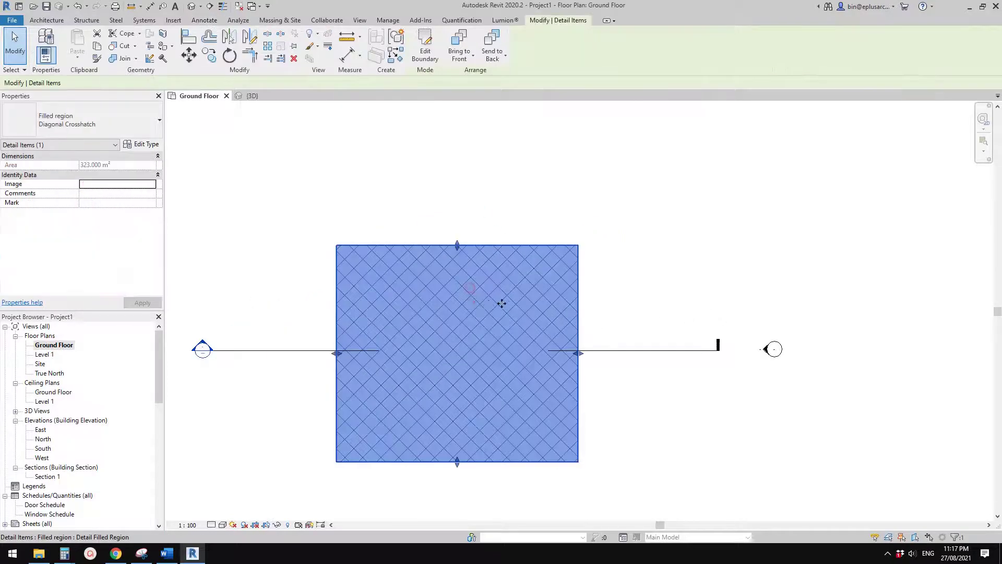
key(Escape)
scroll(486, 293, up, 1)
click(448, 294)
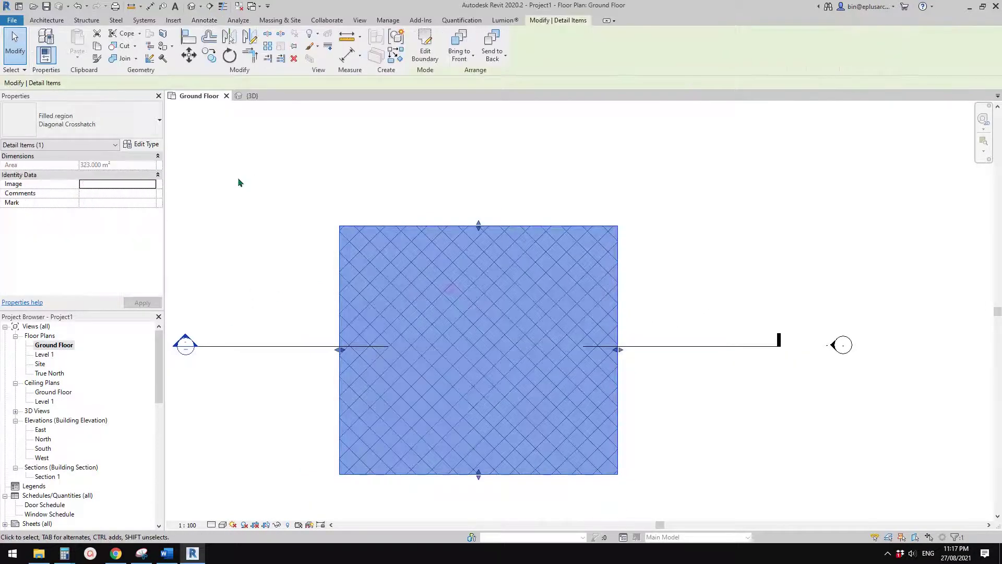
click(148, 148)
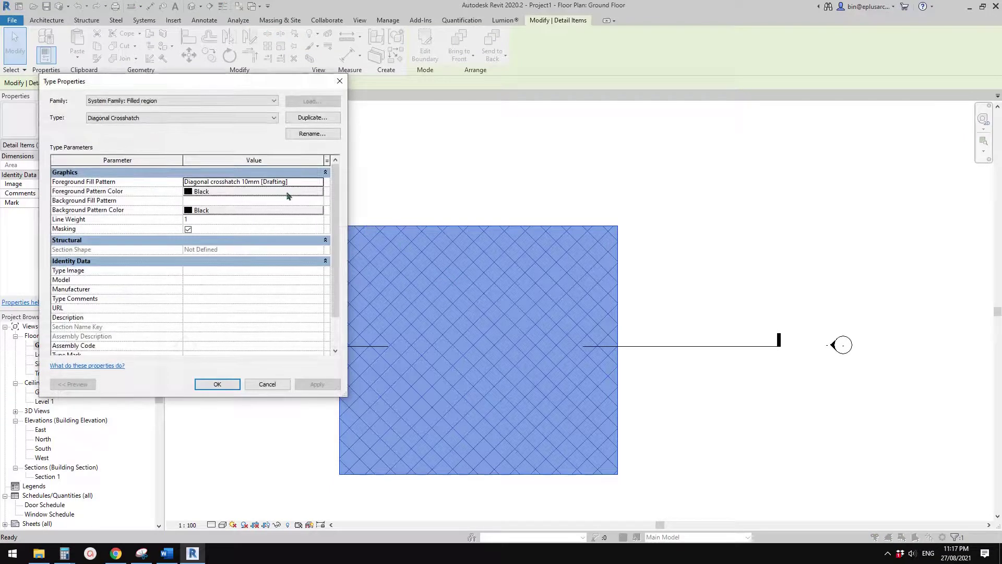
click(340, 81)
middle_drag(412, 278, 440, 279)
click(138, 148)
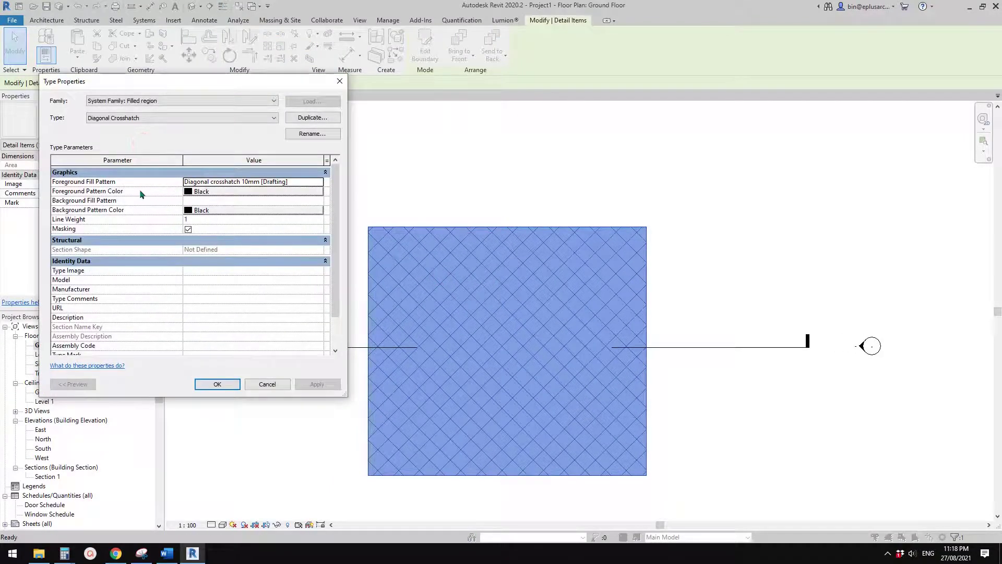
right_click(187, 183)
key(Escape)
drag(271, 84, 286, 101)
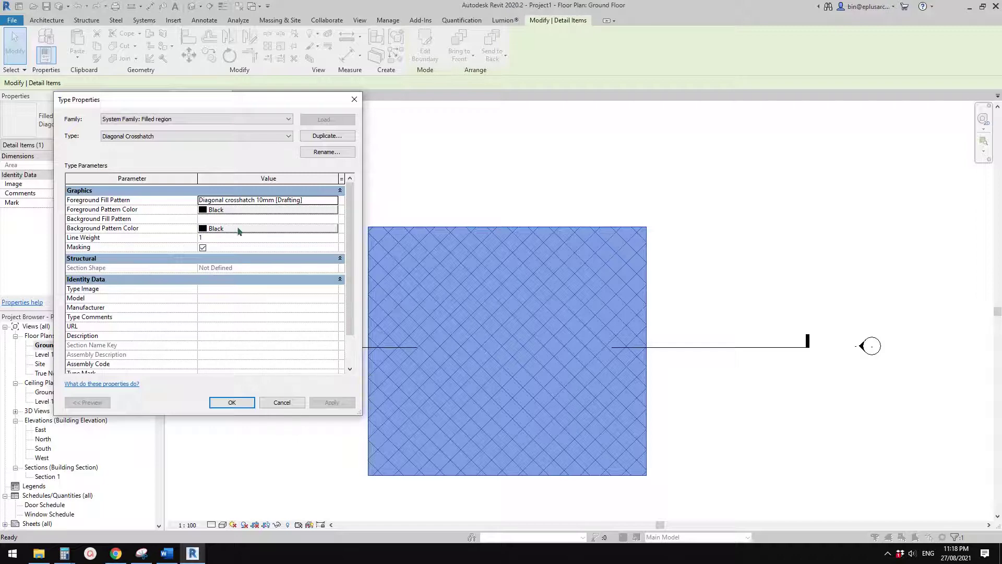
mouse_move(83, 203)
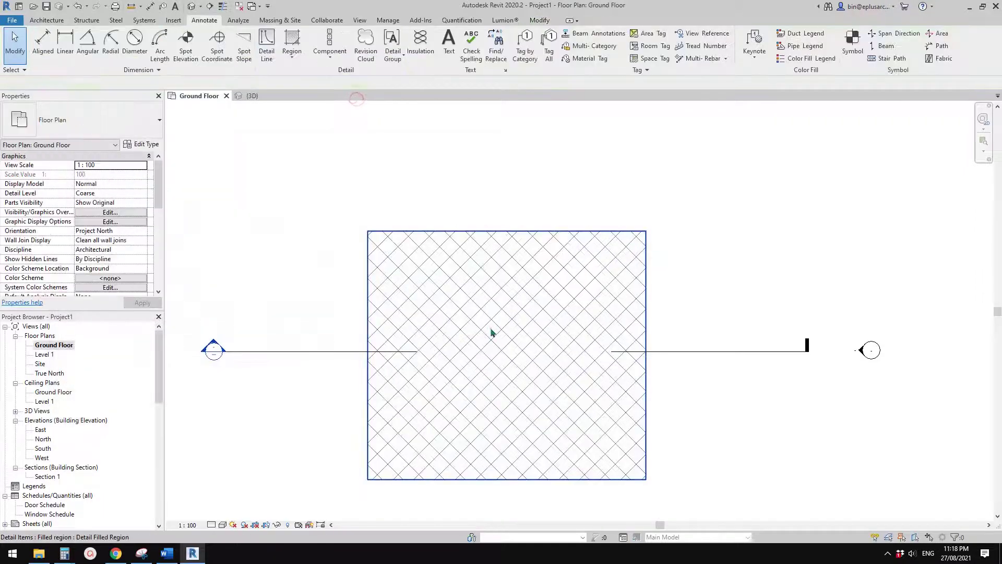
- Set the background fill pattern of the filled region's Diagonal Crosshatch type to the drafting pattern <Solid fill>
click(492, 329)
click(151, 148)
click(150, 145)
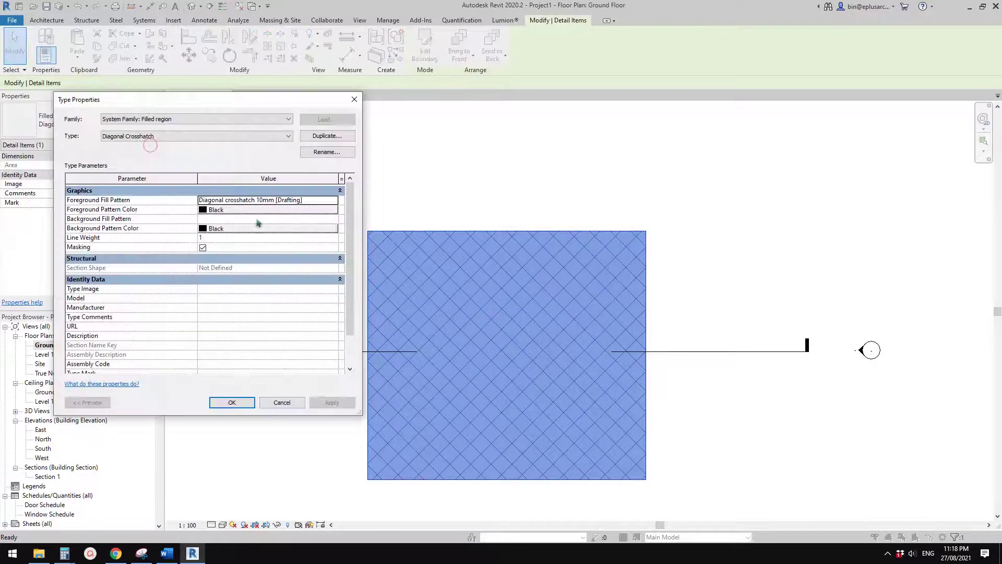
drag(265, 103, 242, 106)
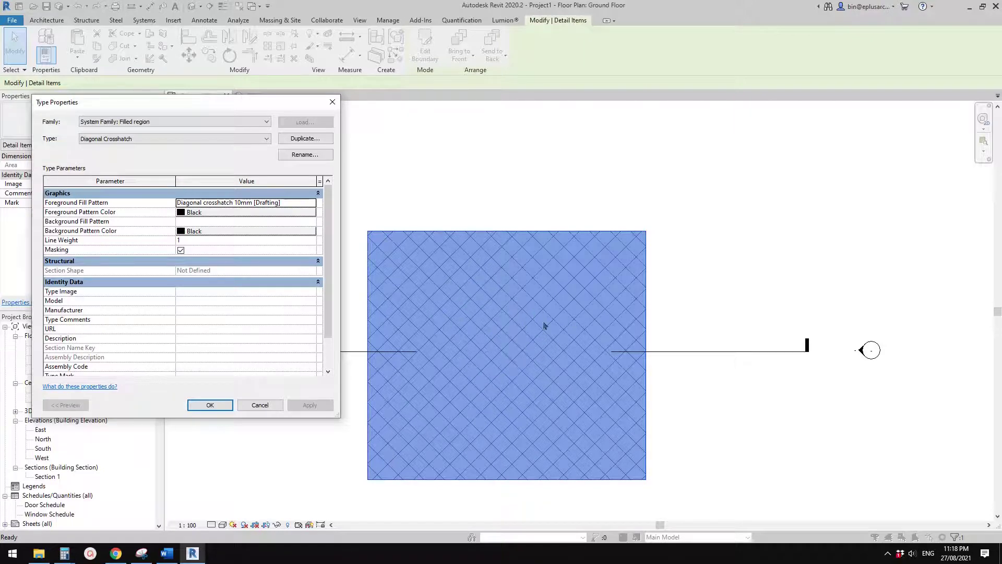
click(225, 219)
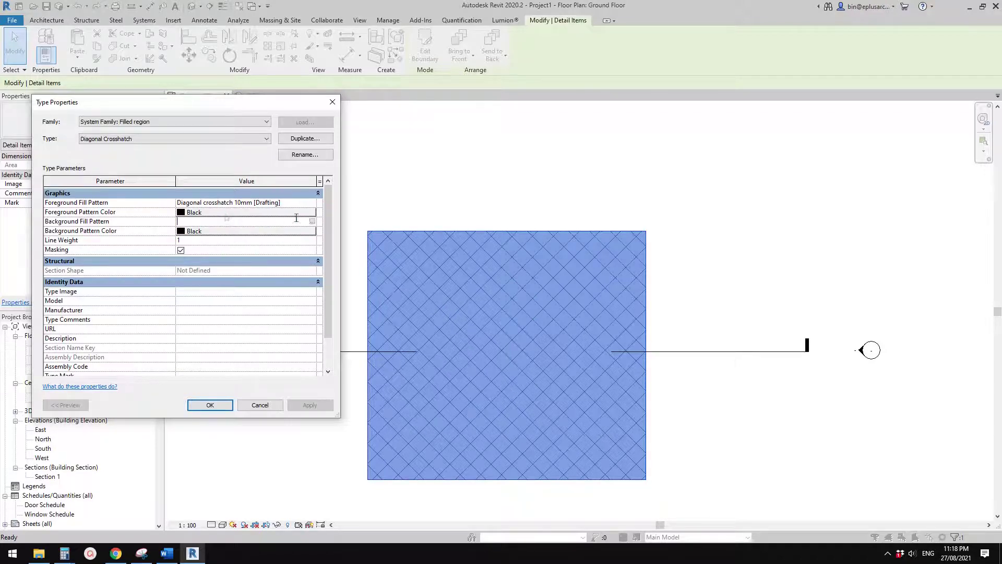
click(310, 221)
click(718, 249)
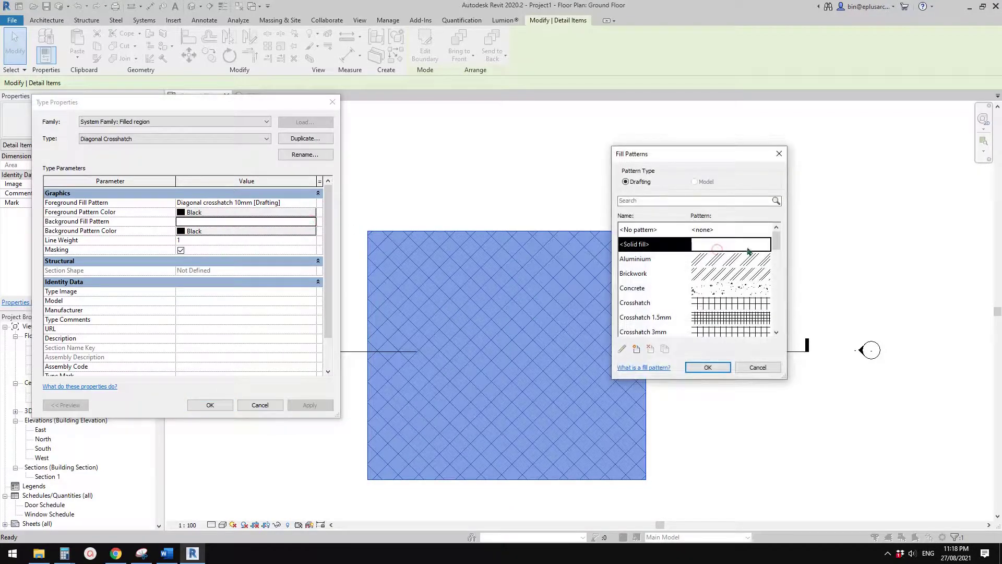
click(707, 367)
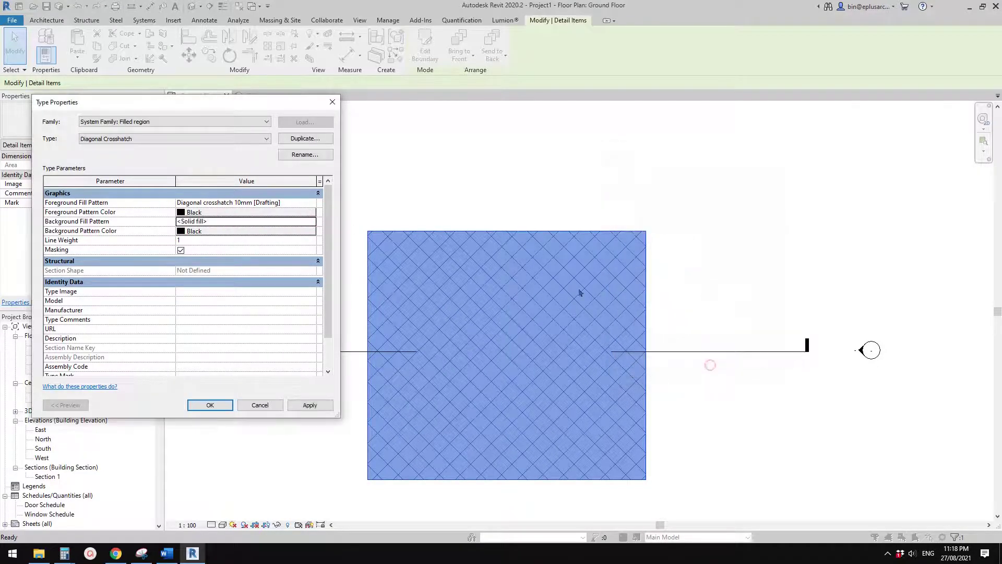
- Set the Diagonal Crosshatch type's background pattern colour to RGB 064-128-128 and apply the change
click(232, 231)
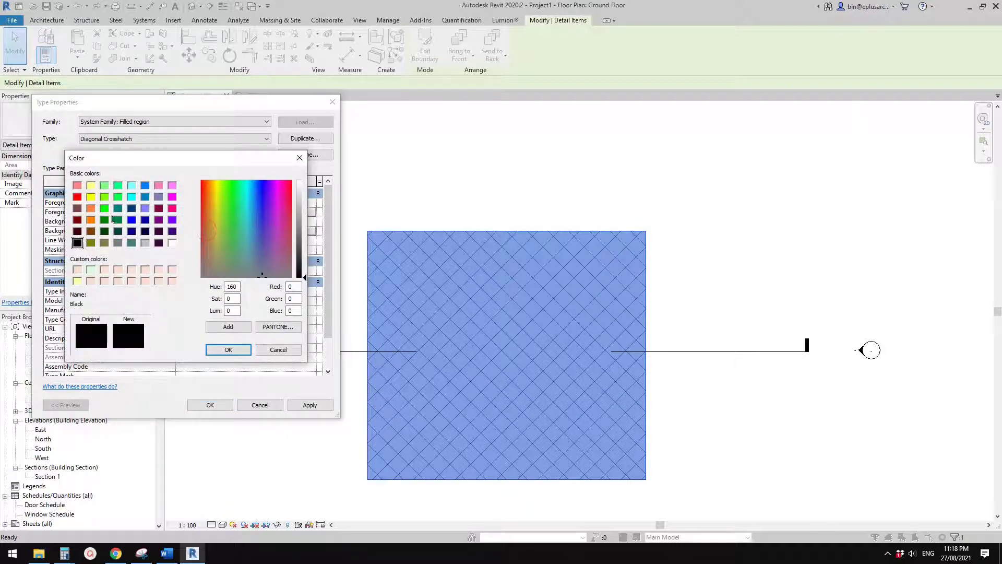
click(131, 243)
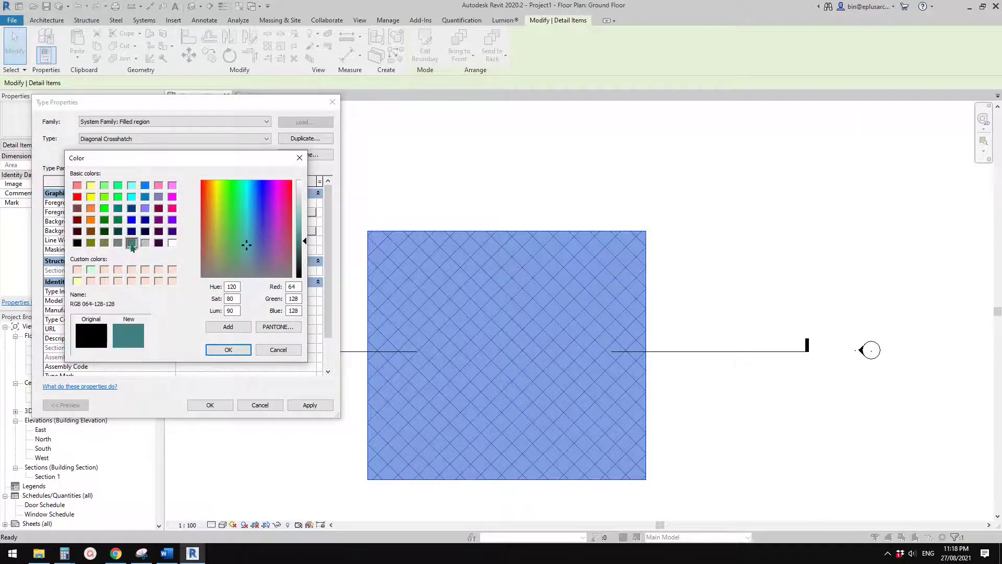
click(248, 350)
click(310, 405)
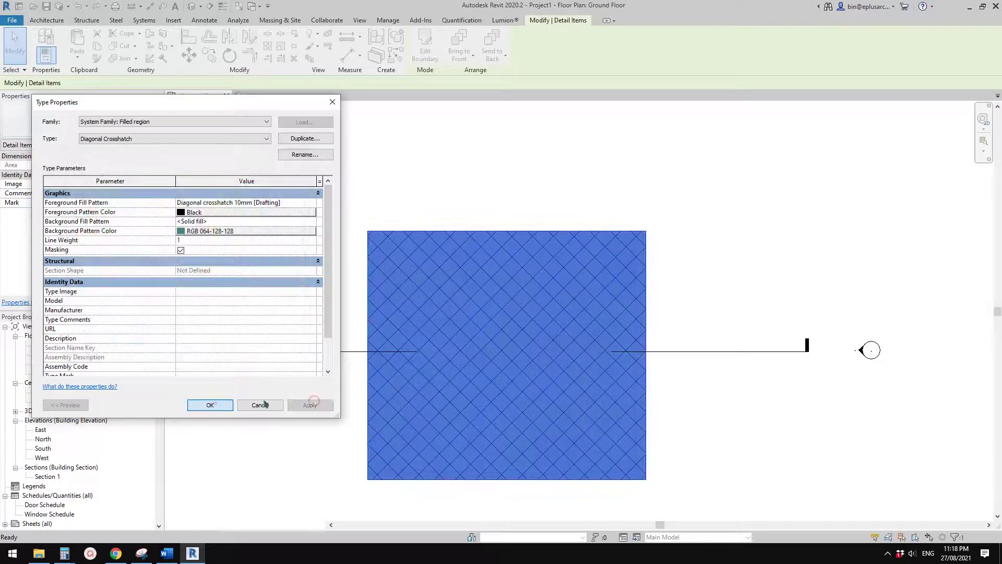
click(260, 405)
middle_drag(571, 346, 540, 289)
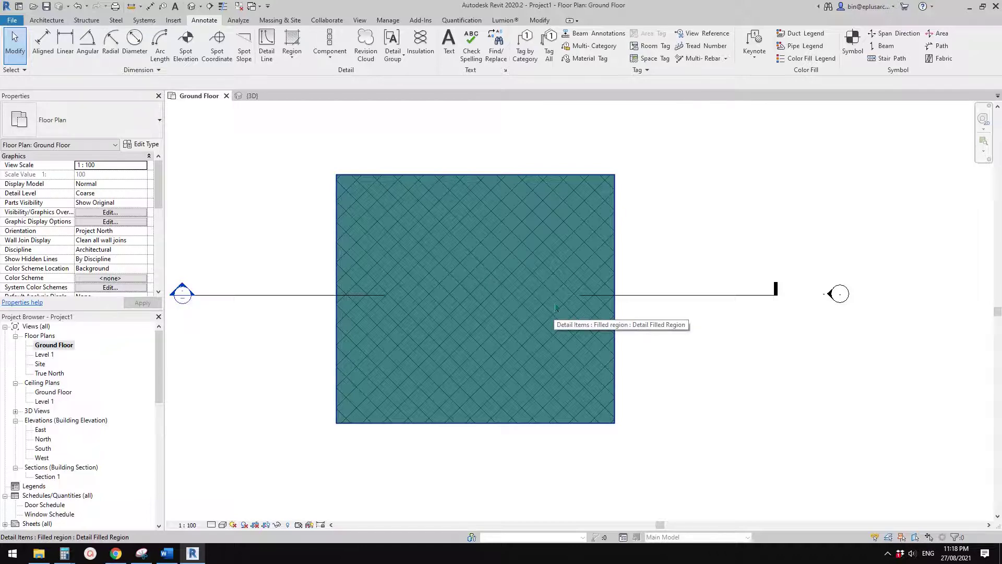
middle_drag(555, 308, 511, 310)
- Edit the filled region's boundary and change all four sketch lines to the Dash - 0.5 pen line style
click(512, 305)
middle_drag(510, 257, 477, 257)
click(608, 270)
click(538, 272)
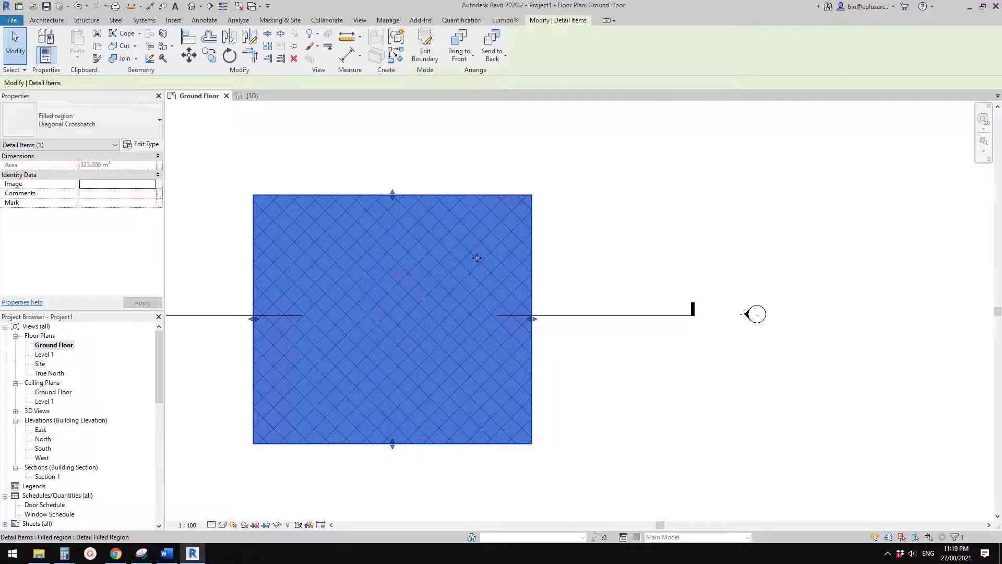
click(426, 51)
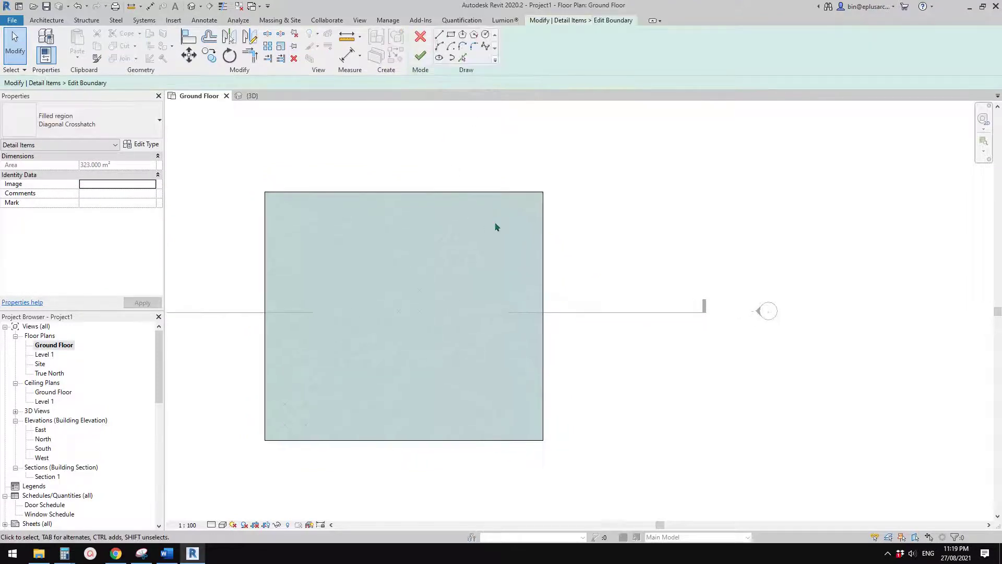
scroll(494, 206, down, 1)
key(Tab)
click(472, 193)
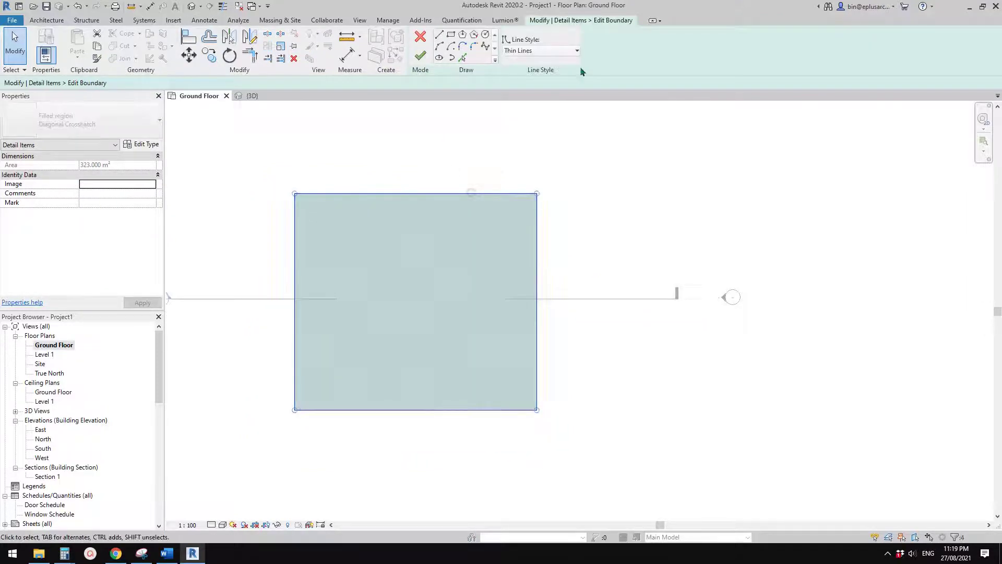
click(559, 50)
scroll(537, 156, up, 3)
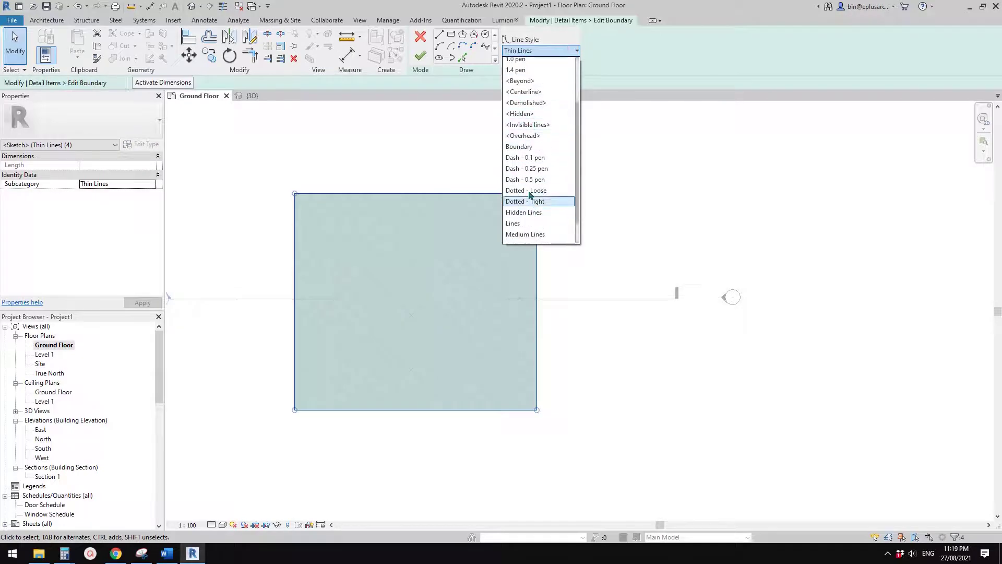
scroll(542, 177, up, 1)
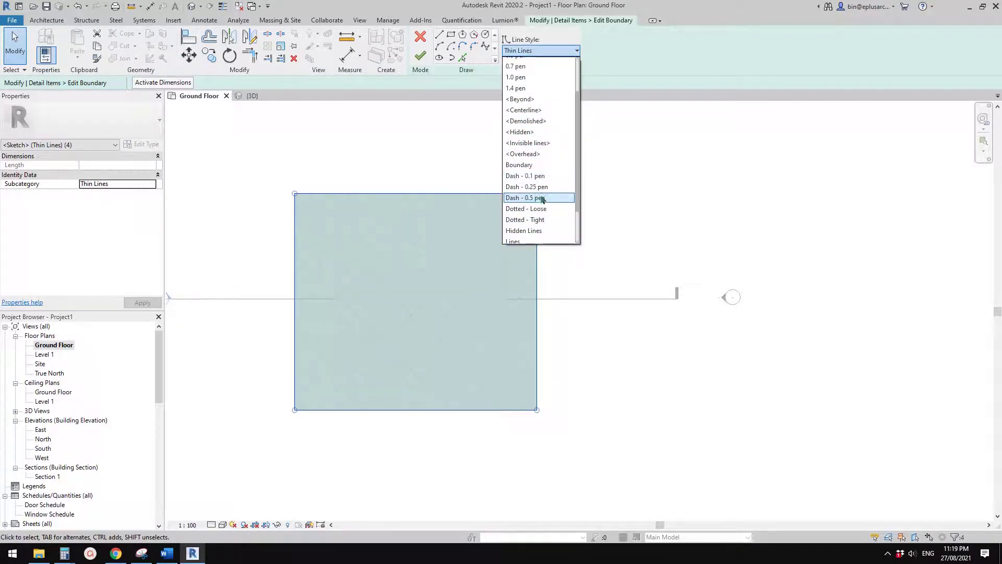
click(543, 197)
click(420, 55)
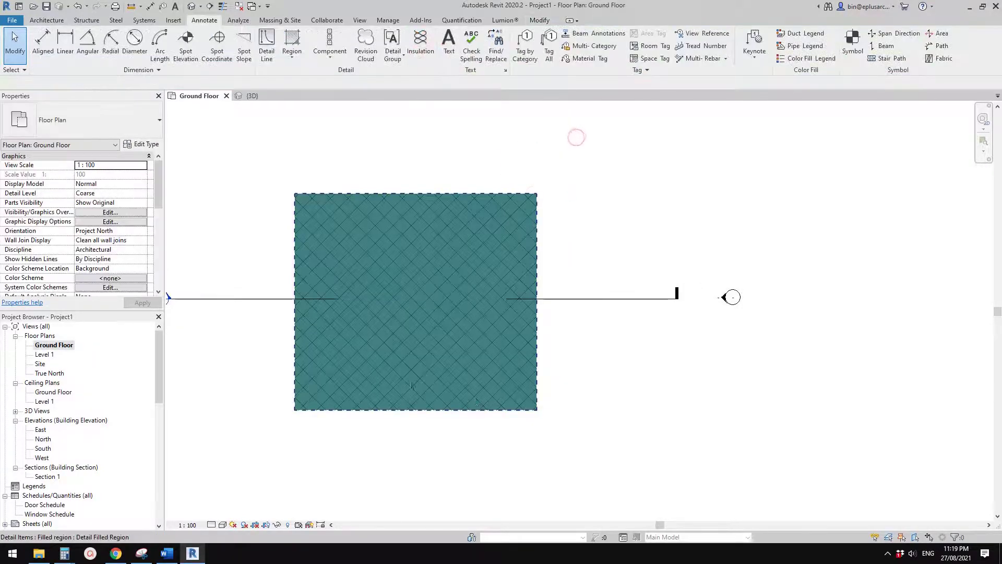
scroll(275, 279, up, 3)
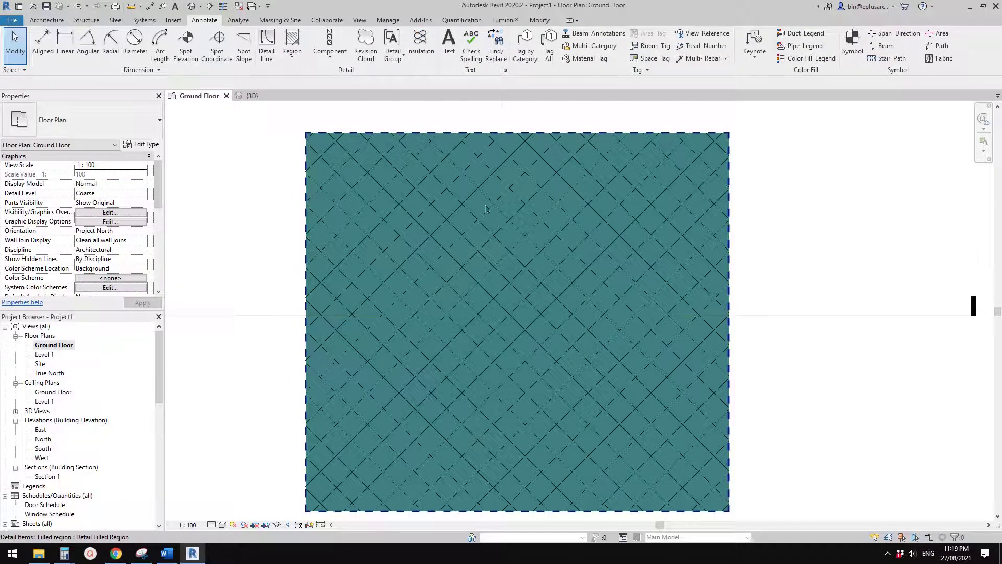
- Edit the filled region's boundary again and set its whole line chain to the <Invisible lines> style
click(485, 208)
click(425, 46)
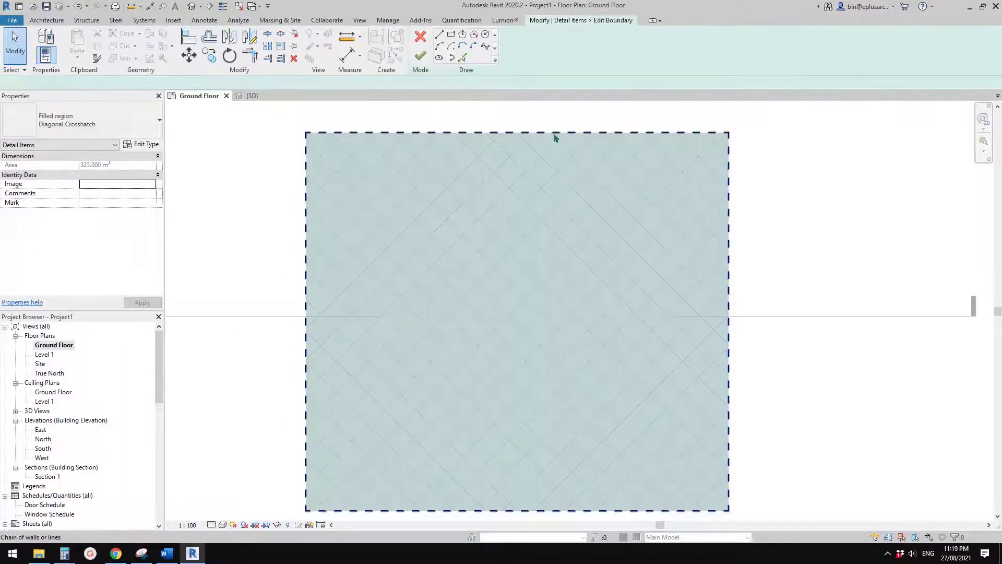
click(554, 137)
click(541, 50)
scroll(540, 136, up, 3)
click(540, 150)
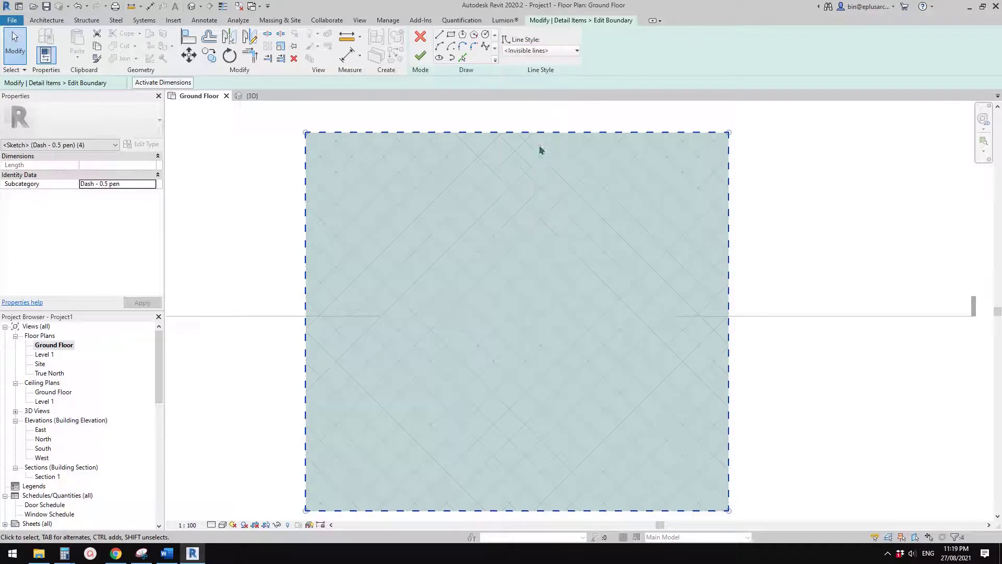
click(421, 55)
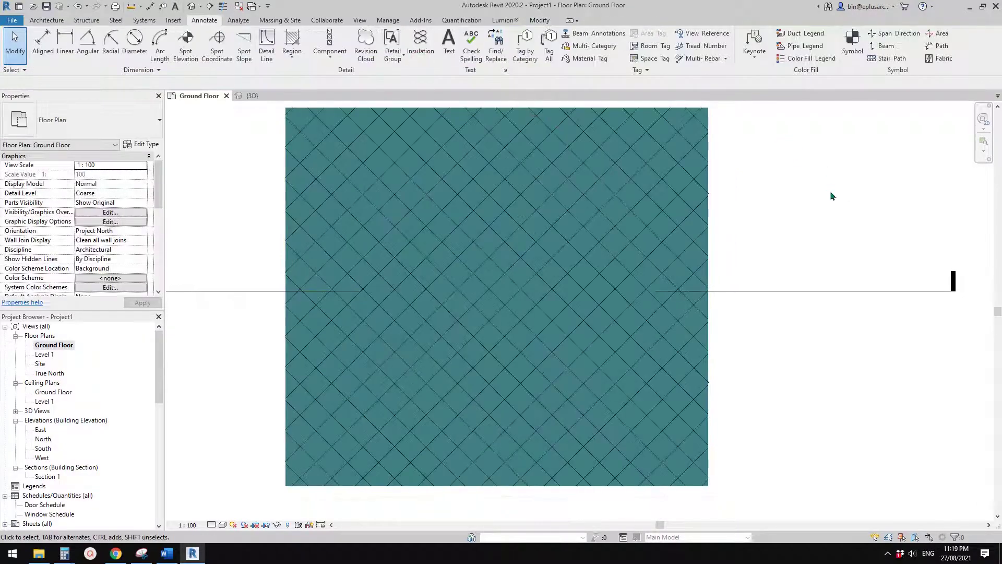
middle_drag(567, 210, 592, 278)
scroll(300, 184, up, 5)
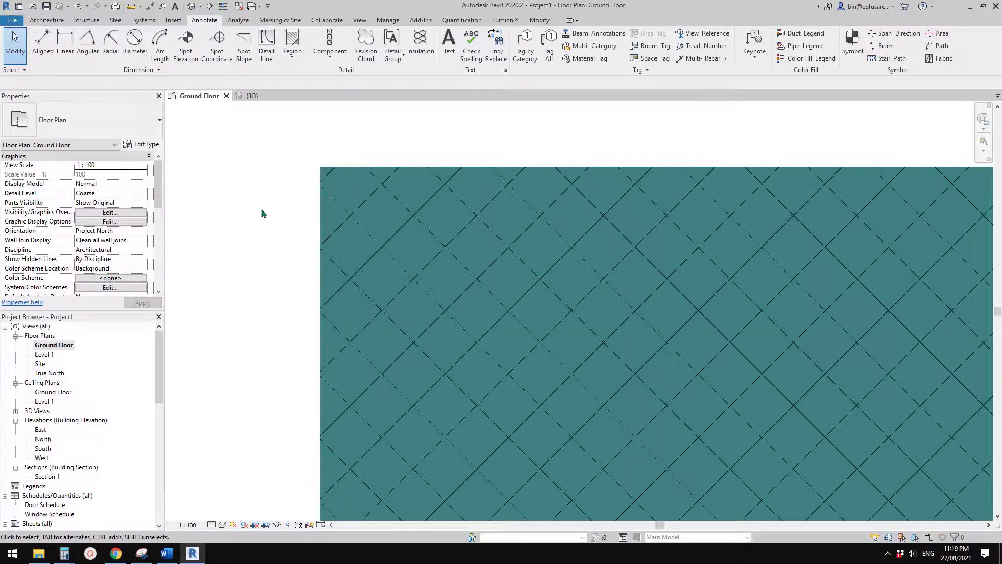
scroll(262, 213, down, 3)
- Change the rectangular filled region's type to Diagonal Up
click(475, 210)
scroll(473, 210, up, 2)
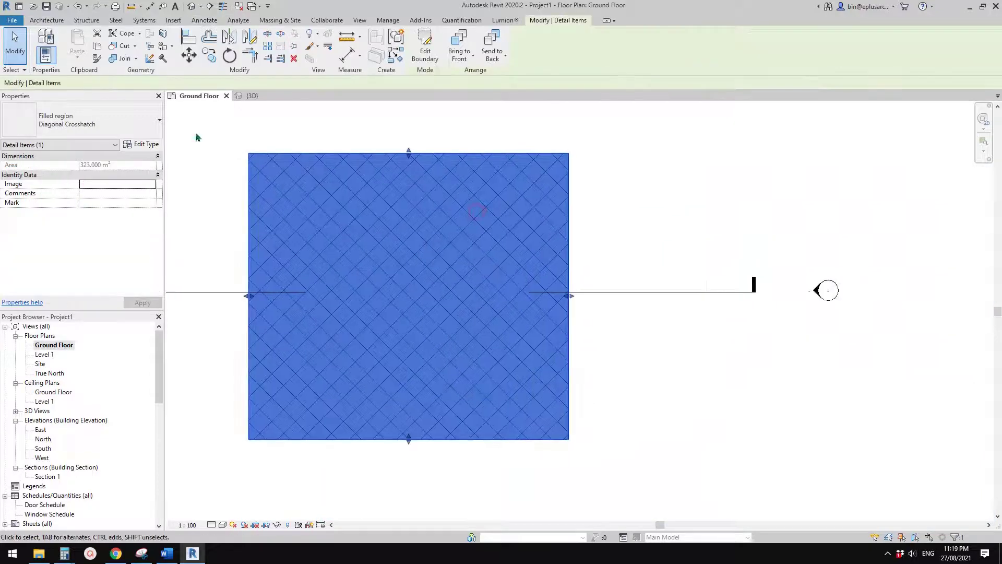
click(159, 120)
click(67, 230)
key(Escape)
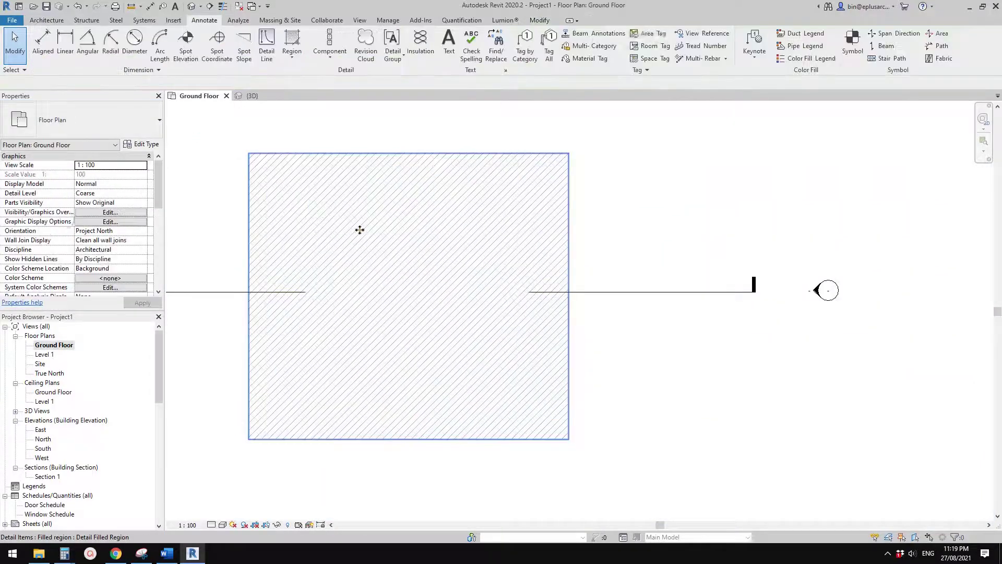
- Change the rectangular filled region's type to Diagonal Down - Transparent
click(359, 230)
click(159, 121)
click(74, 219)
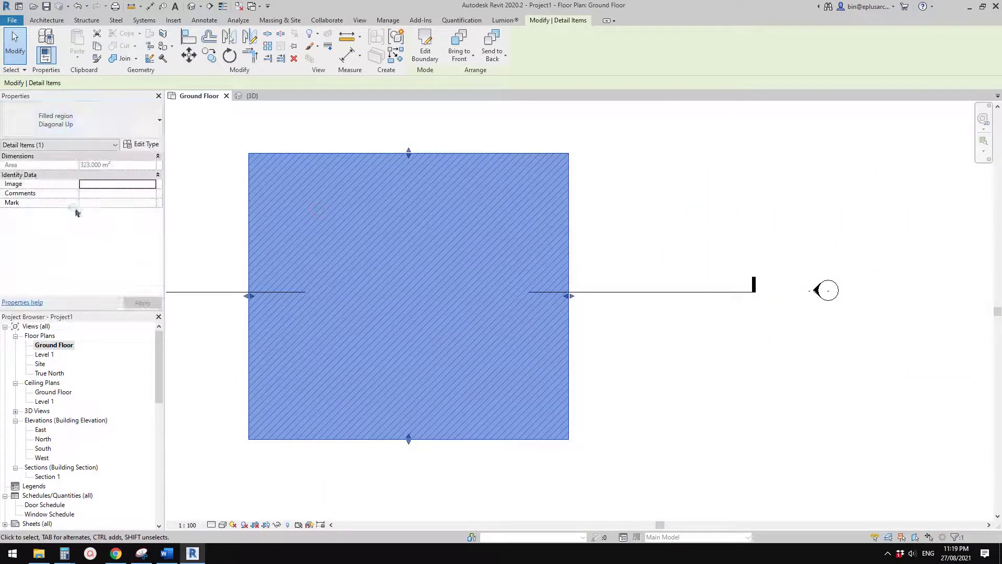
middle_drag(337, 226, 340, 231)
key(Escape)
- Change the rectangular filled region's type to Diagonal Crosshatch - Transparent
click(289, 203)
click(74, 115)
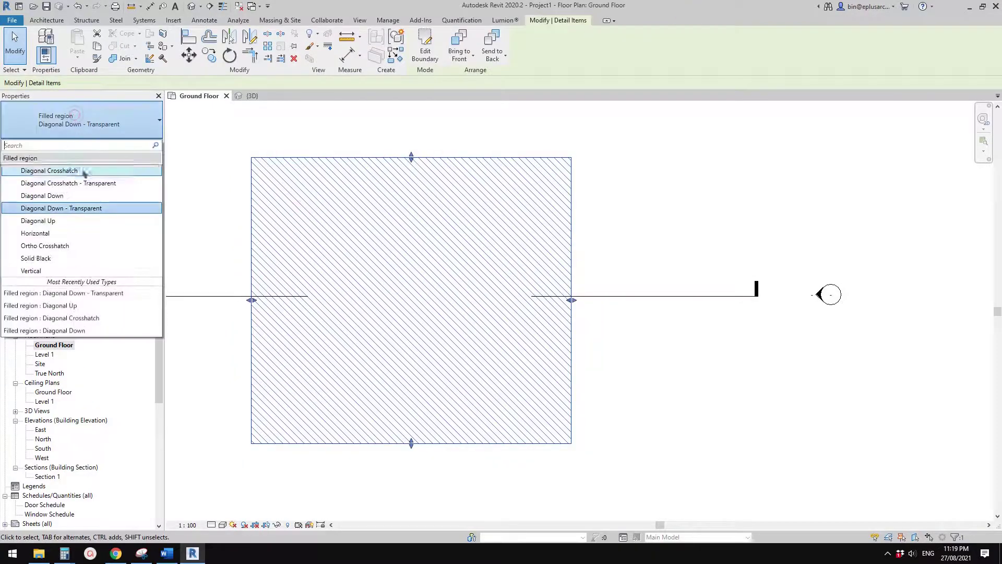
click(96, 184)
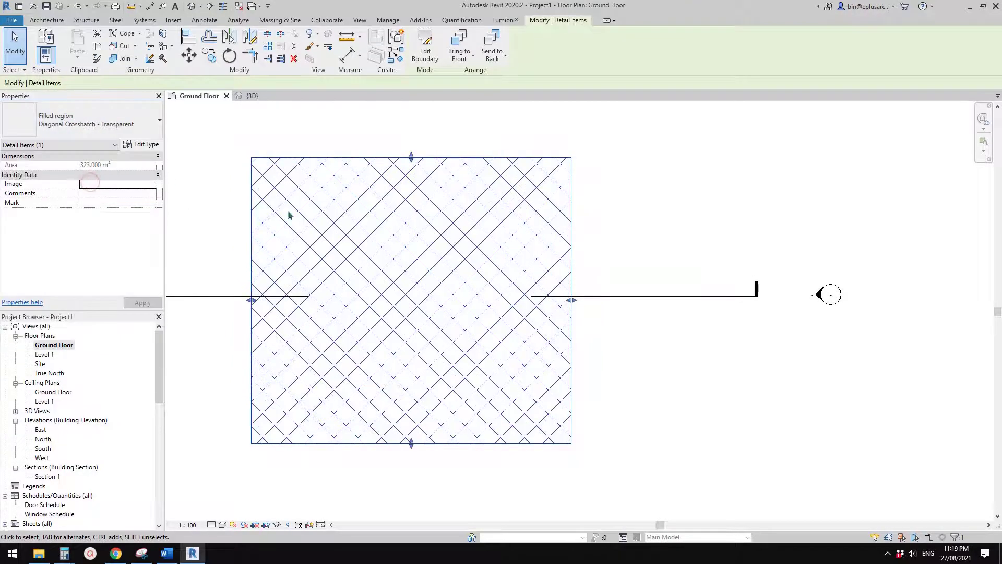
key(Escape)
middle_drag(477, 241, 492, 248)
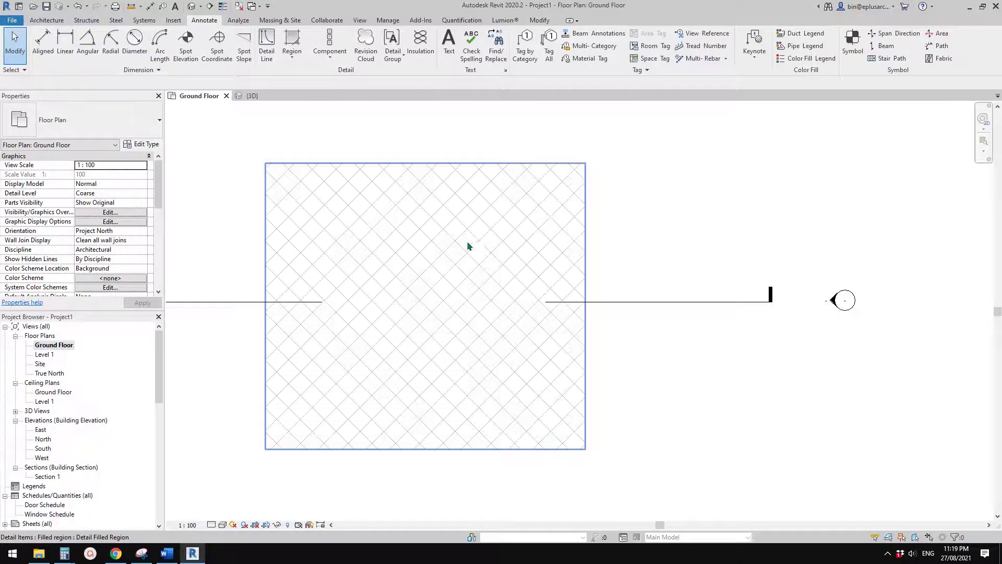
- Draw a straight horizontal wall across the upper part of the filled region, extending past both of its sides
key(w)
key(a)
click(662, 249)
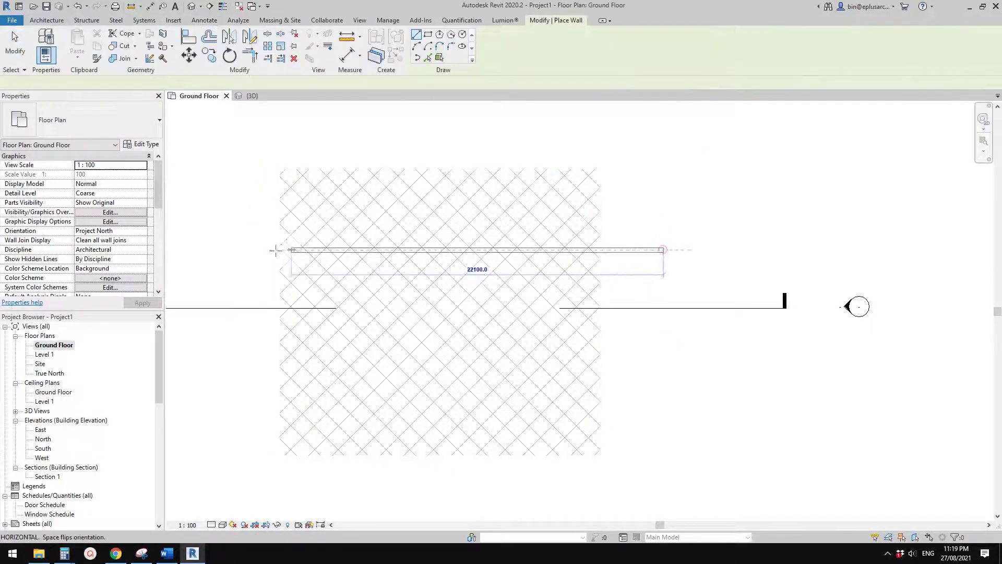
click(304, 272)
key(Escape)
key(Escape)
- Reduce the filled region's height from both ends, placing its upper edge about 3500 mm above the wall's lower face
click(347, 197)
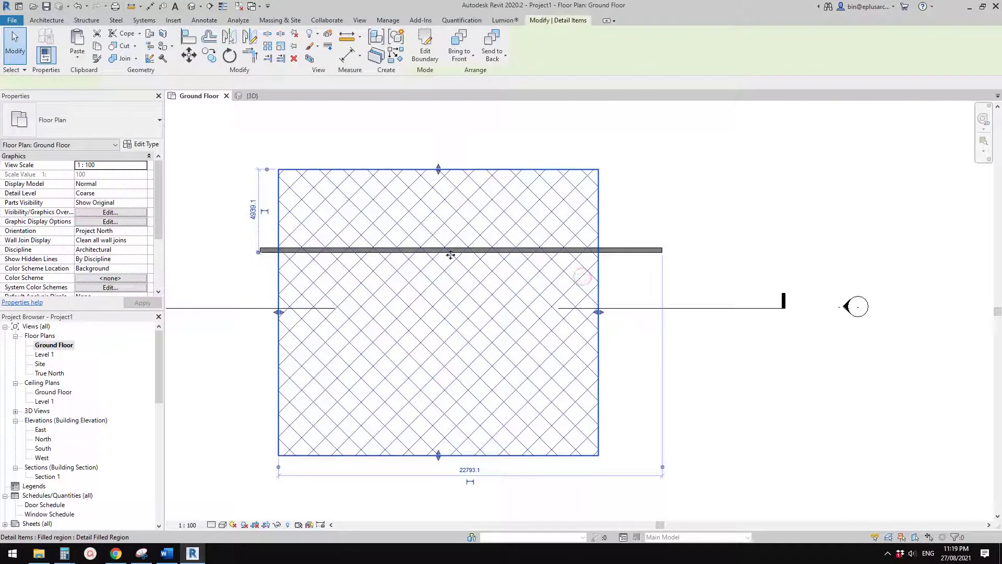
drag(438, 169, 438, 193)
drag(438, 455, 457, 316)
scroll(389, 232, up, 2)
scroll(345, 257, up, 3)
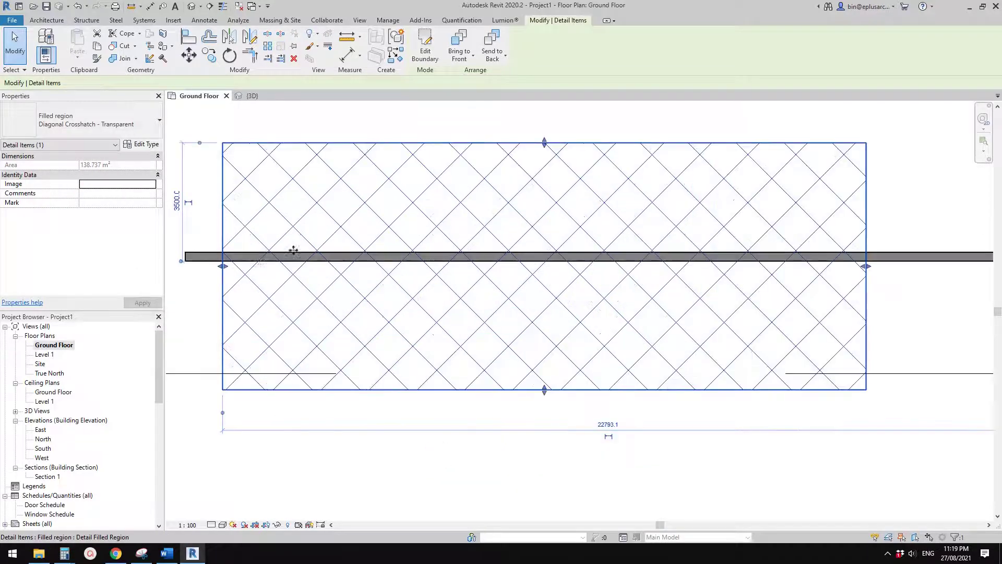
scroll(289, 249, down, 1)
scroll(259, 250, up, 1)
scroll(276, 256, down, 1)
scroll(268, 259, down, 1)
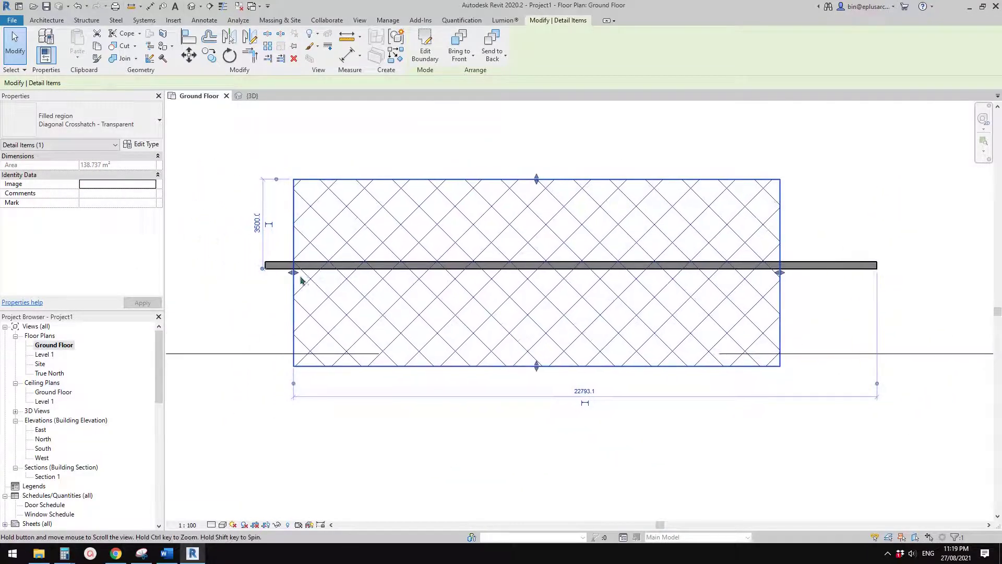
- Extend the wall's left end further beyond the filled region for a total length of about 25100 mm
key(Escape)
click(268, 265)
drag(266, 271, 233, 267)
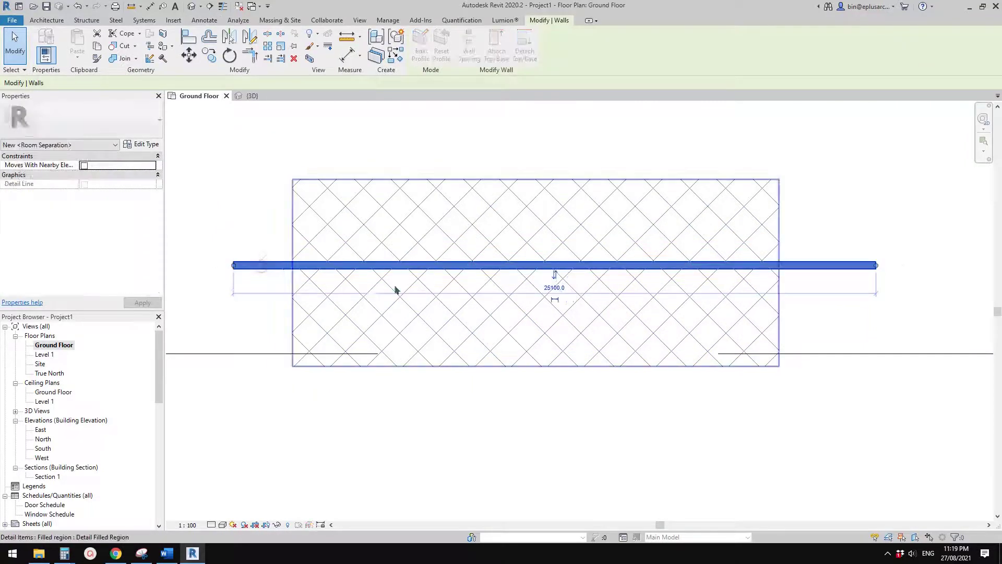
- Change the filled region over the wall to the Diagonal Crosshatch type and open its type properties
click(478, 228)
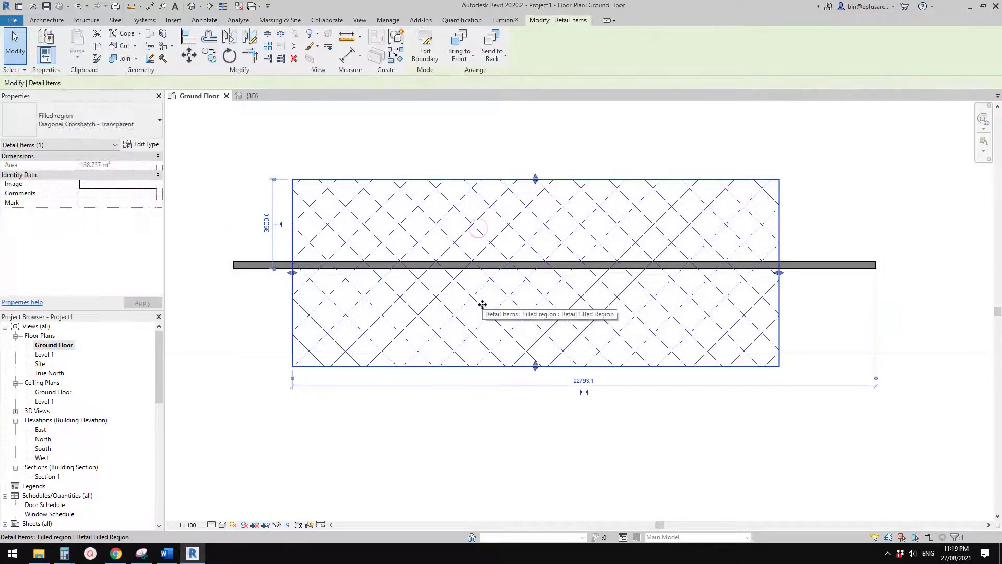
click(131, 127)
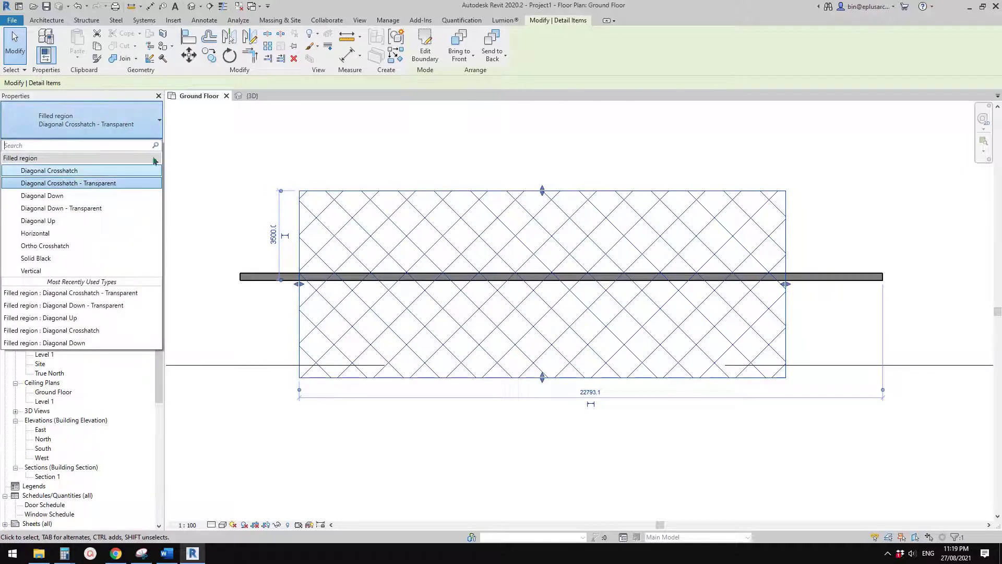
click(117, 125)
click(117, 126)
click(60, 171)
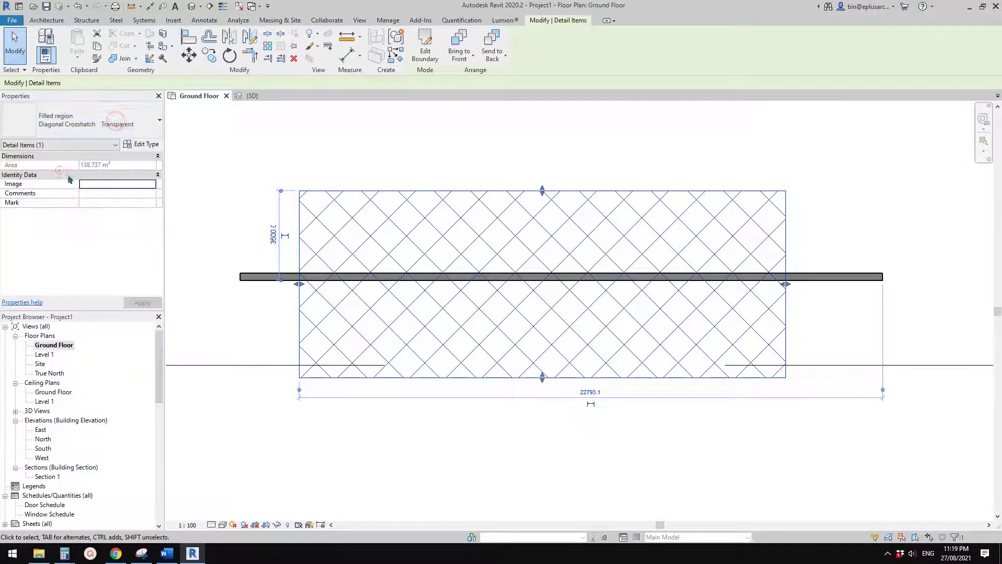
click(140, 148)
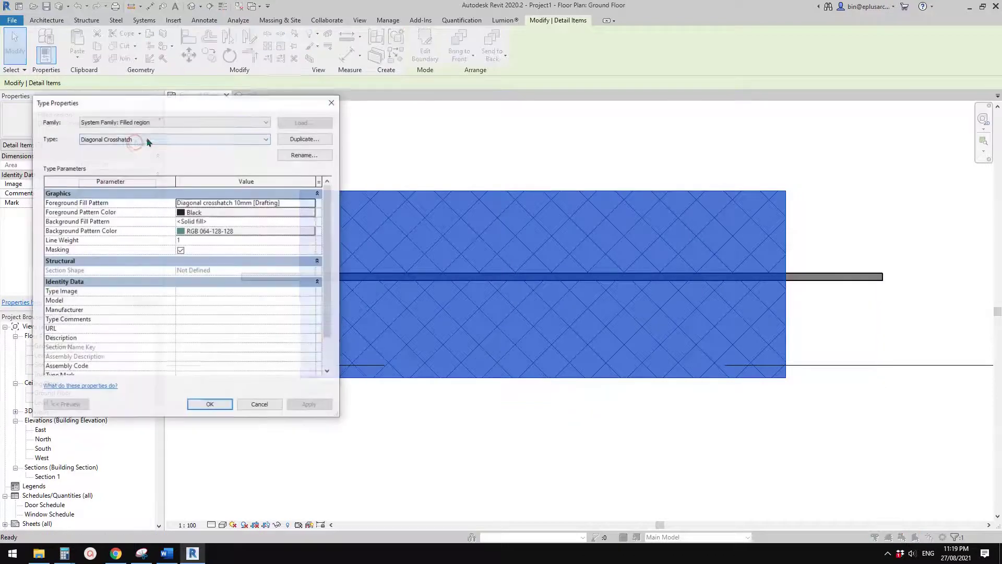
- Close the type properties with masking kept on and examine how the Diagonal Crosshatch region covers the wall when selected and unselected
mouse_move(60, 257)
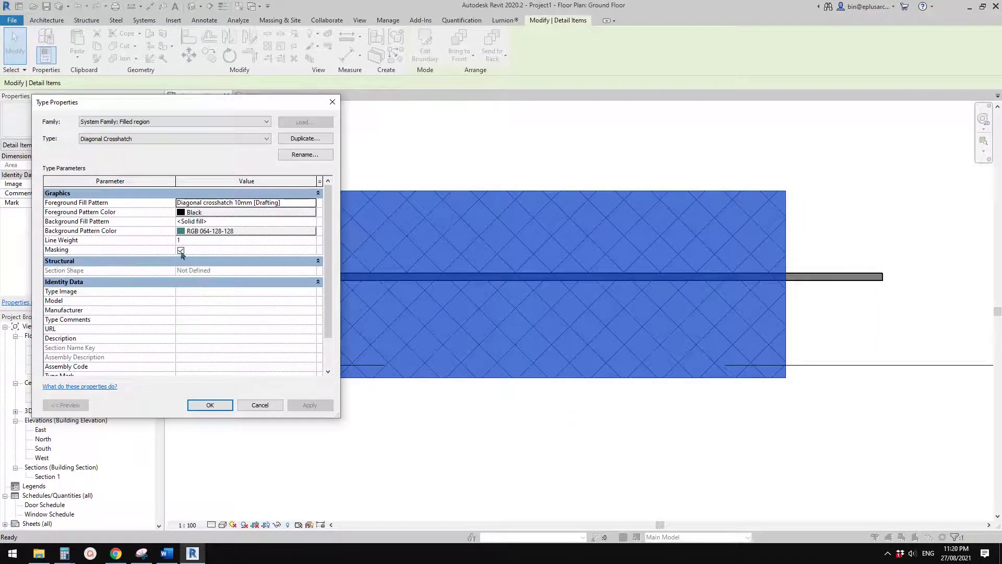
click(210, 405)
click(462, 429)
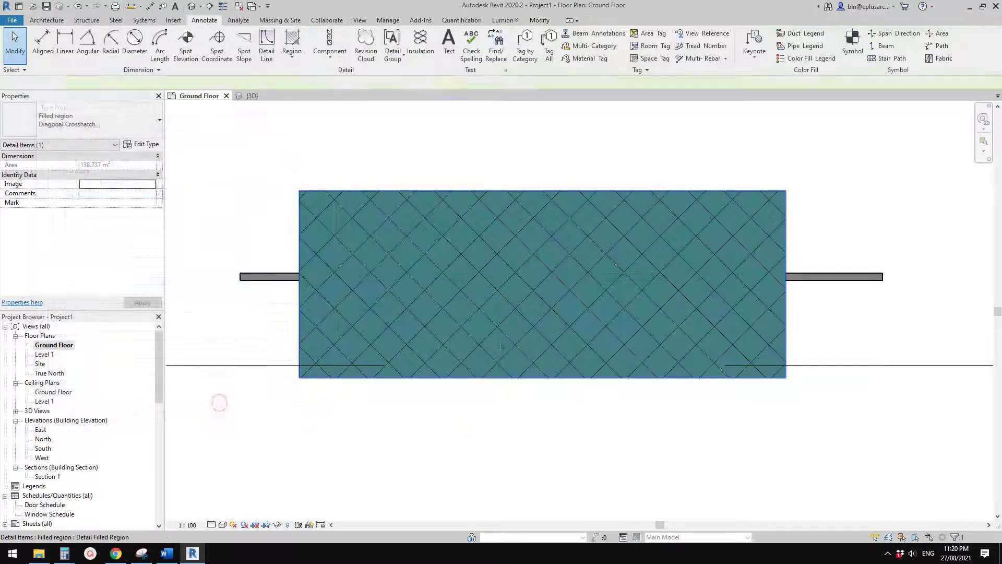
click(493, 288)
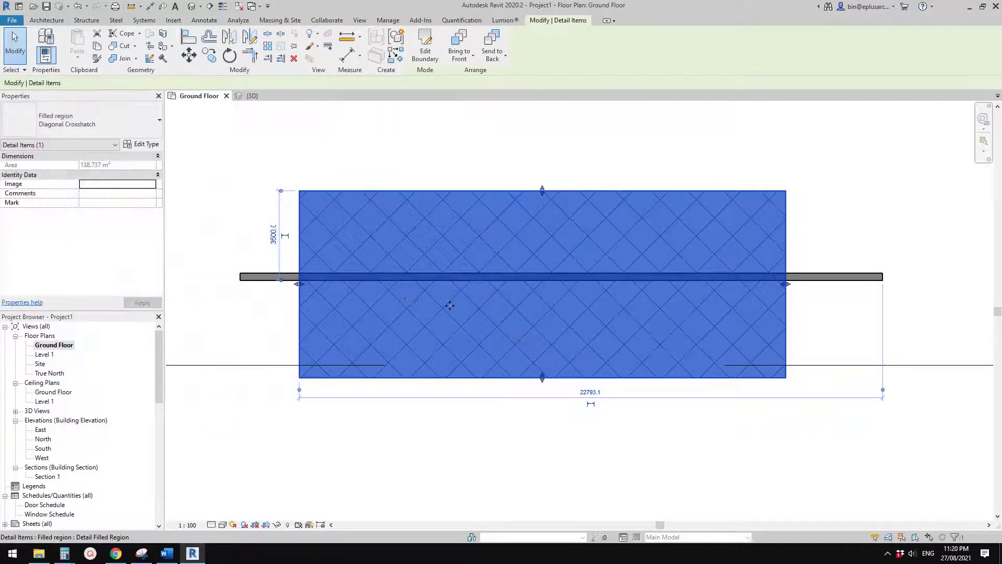
middle_drag(548, 322, 519, 321)
key(Escape)
click(591, 329)
middle_drag(686, 341, 659, 339)
key(Escape)
- Widen the filled region on both sides, placing its left edge about 23000 mm from the wall's right end
click(645, 327)
drag(733, 283, 765, 284)
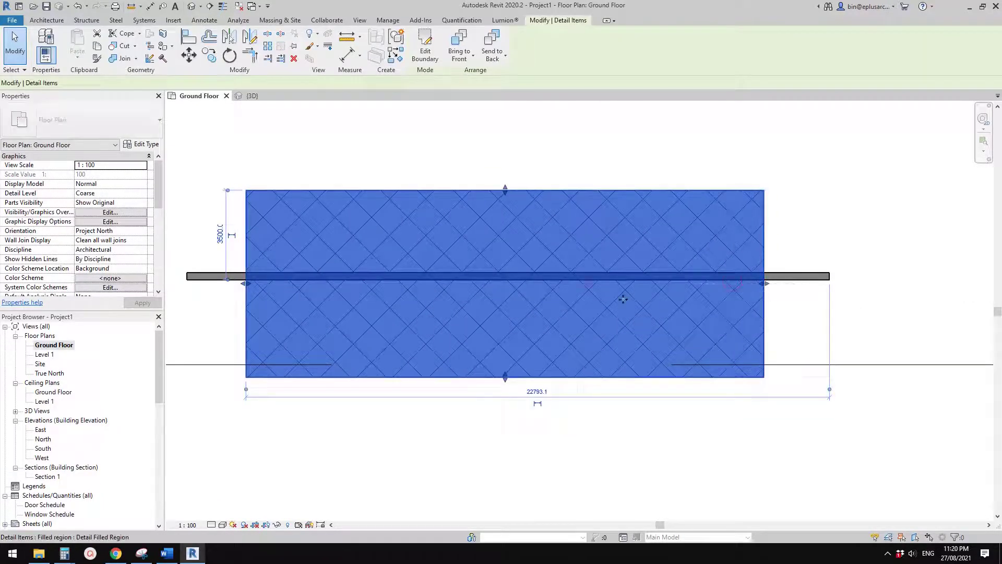
middle_drag(580, 312, 611, 313)
key(Escape)
click(309, 294)
drag(276, 285, 270, 284)
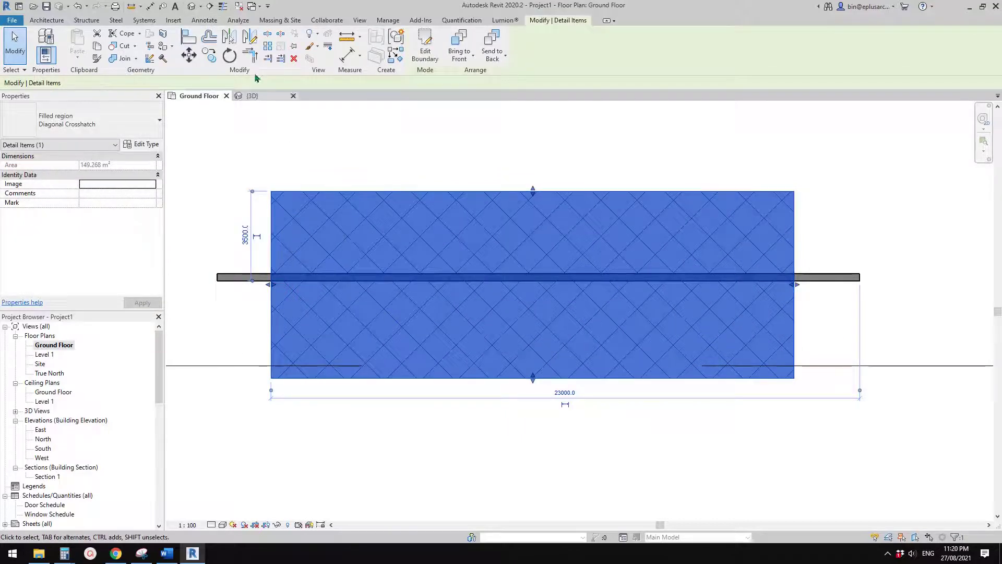
- Examine how the masking filled region hides the wall beneath it, selecting the region and the wall in turn
click(202, 23)
middle_drag(457, 233, 463, 240)
key(Escape)
click(455, 233)
key(Escape)
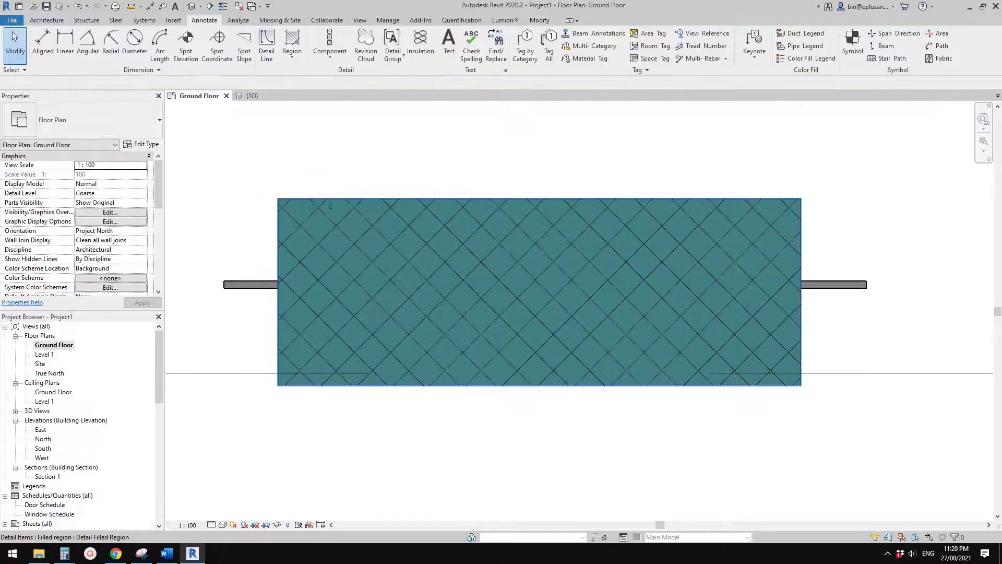
click(360, 258)
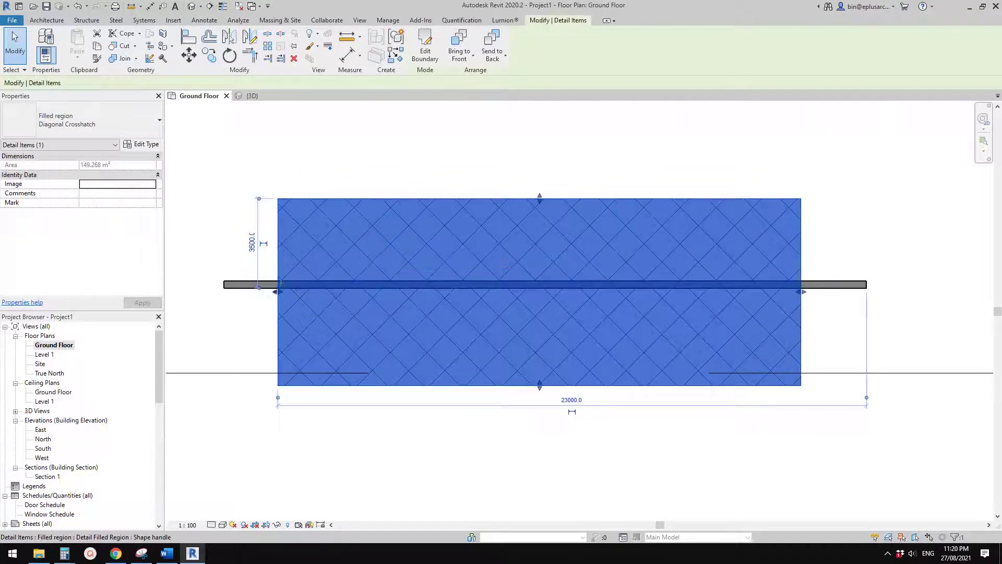
mouse_move(456, 276)
middle_down()
mouse_move(431, 277)
mouse_move(467, 268)
middle_up()
key(Escape)
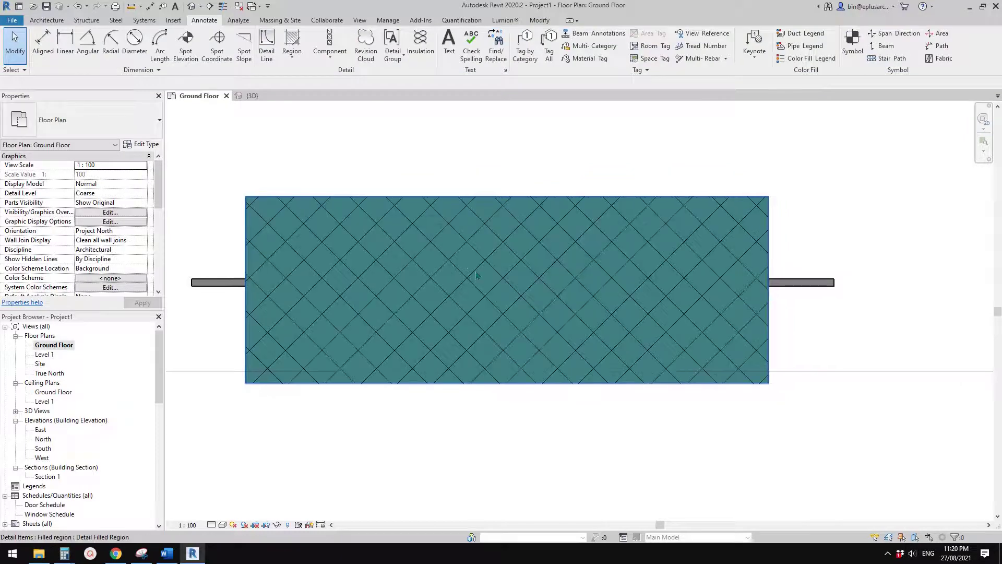
middle_drag(810, 290, 759, 283)
click(759, 278)
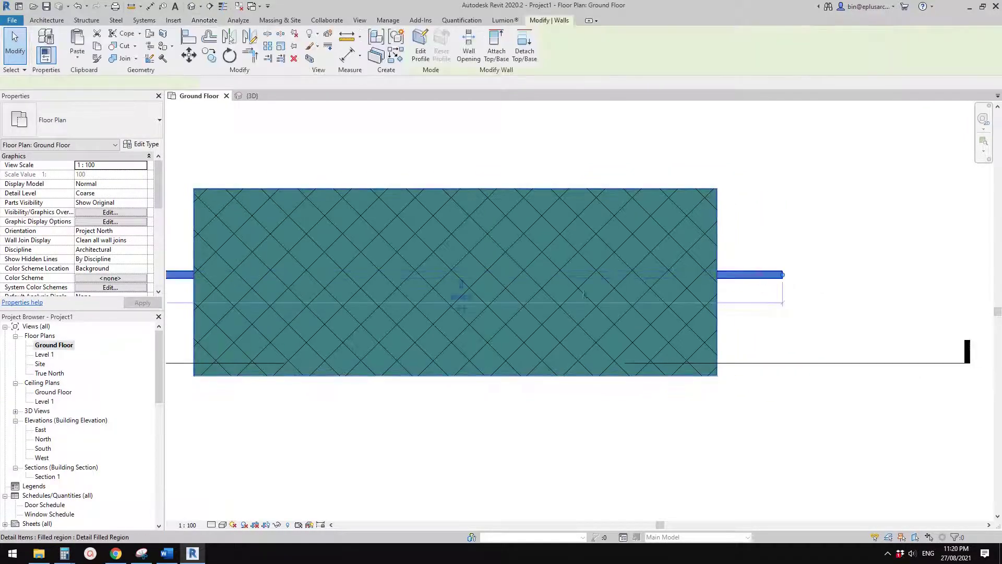
- Move the filled region down until it is clear of the wall
scroll(716, 302, down, 1)
middle_drag(570, 327, 596, 320)
click(596, 324)
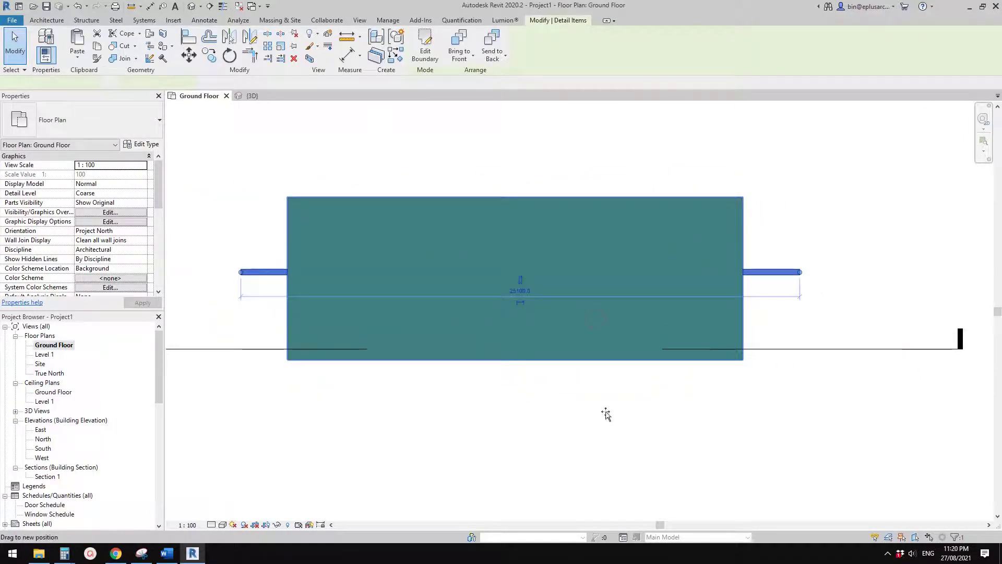
drag(605, 414, 548, 437)
- Place two M_Single-Flush 0813 x 2134mm doors side by side in the left half of the wall
key(d)
key(r)
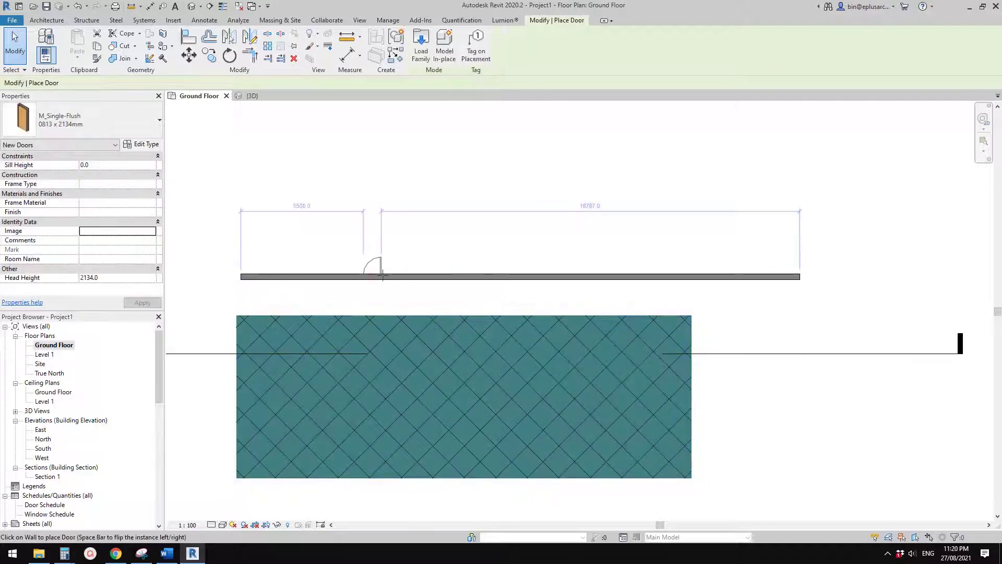
click(382, 275)
click(451, 277)
scroll(454, 245, up, 2)
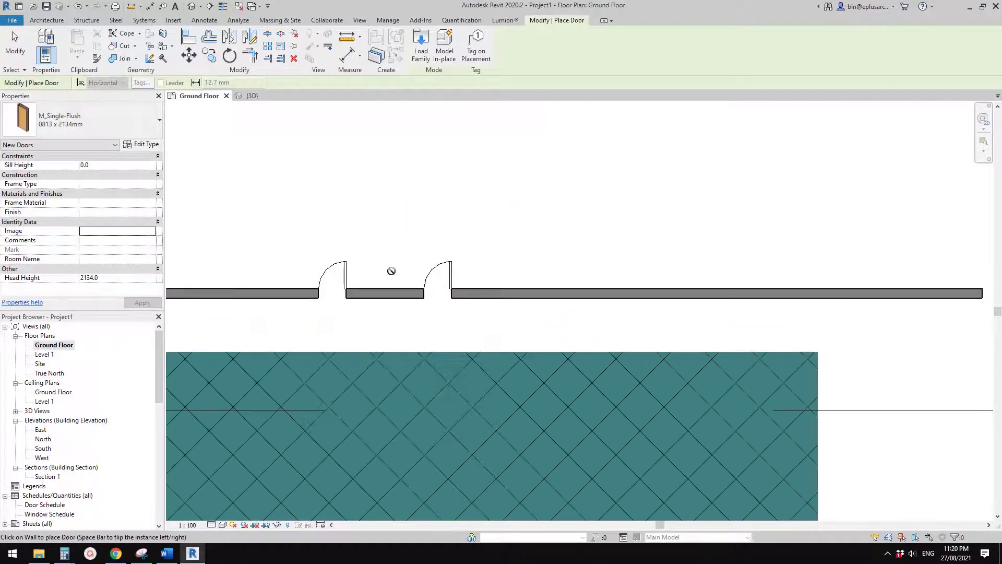
key(Escape)
middle_drag(409, 223, 415, 216)
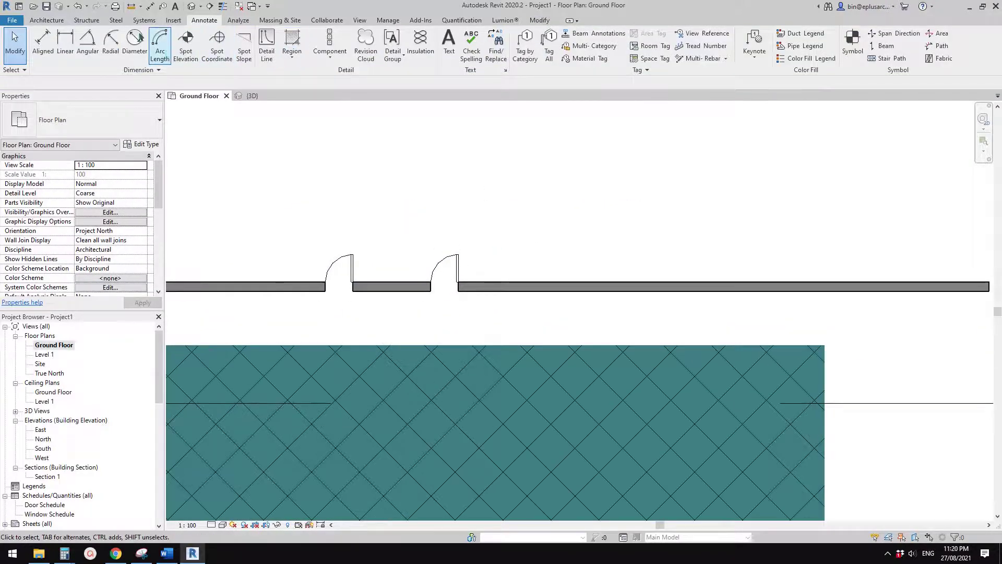
- Create a rectangular Generic 150mm floor on the Ground Floor level, just above the wall and spanning both doors
click(56, 21)
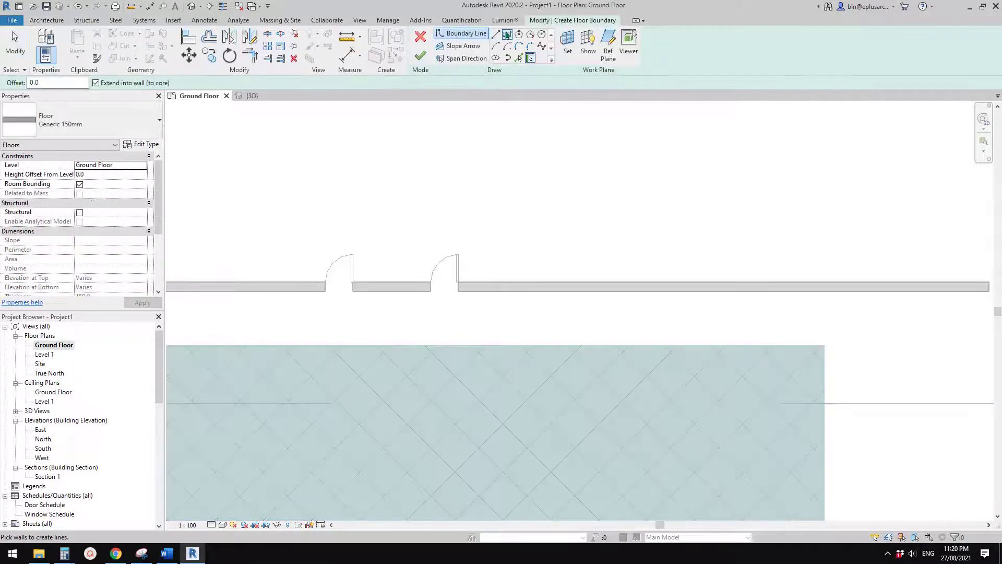
click(507, 34)
click(293, 201)
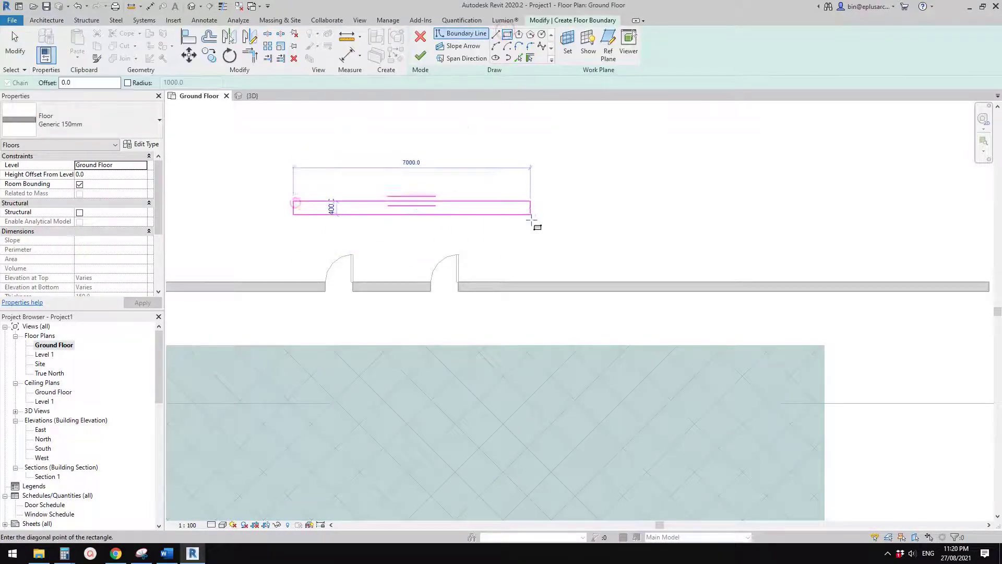
click(585, 258)
click(420, 56)
key(Escape)
- Move the filled region back over the wall, doors and floor, with its upper edge about 3989 mm above the wall's lower face
scroll(523, 218, down, 2)
middle_drag(510, 275, 518, 218)
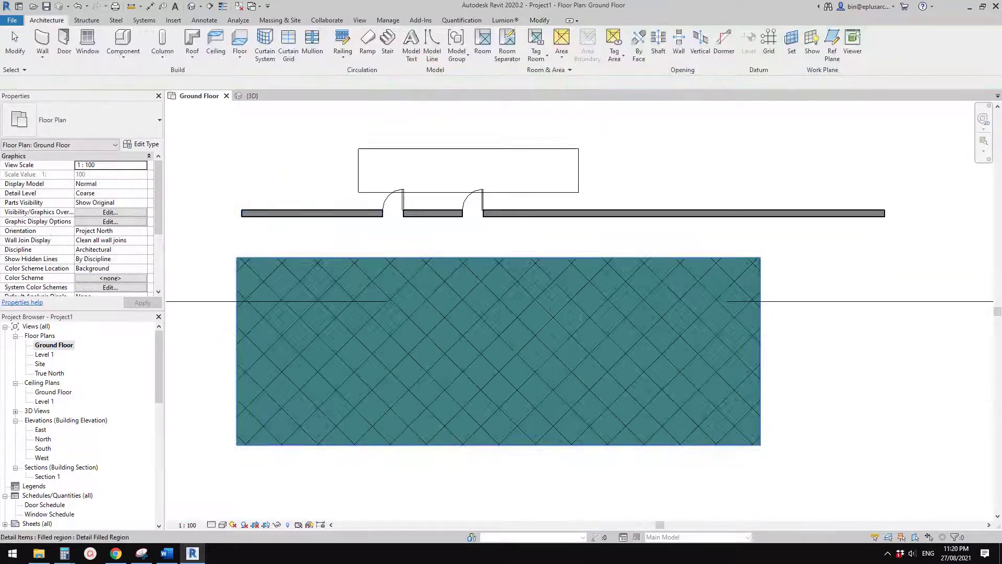
click(469, 381)
drag(469, 380, 492, 264)
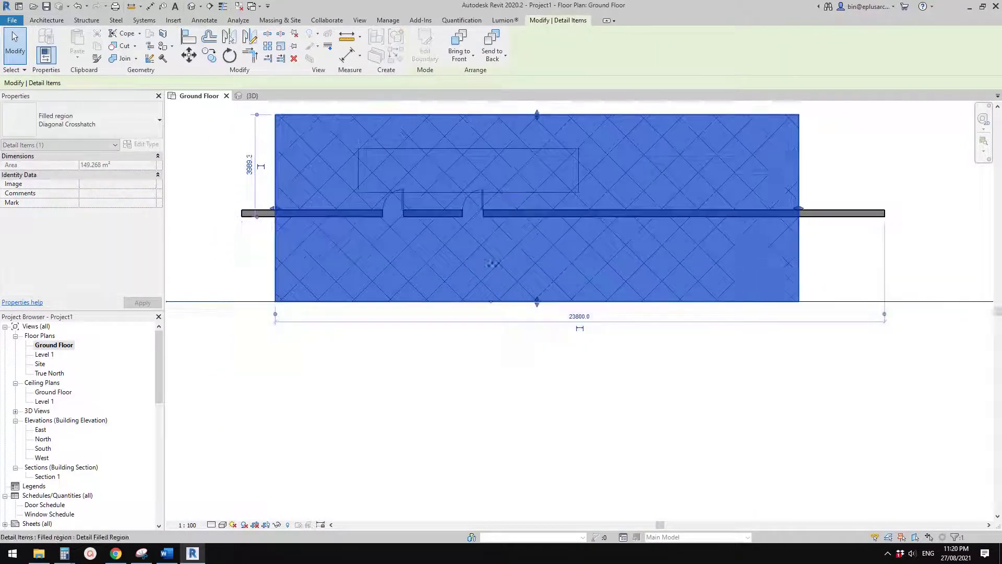
middle_drag(493, 263, 486, 333)
key(Escape)
click(486, 321)
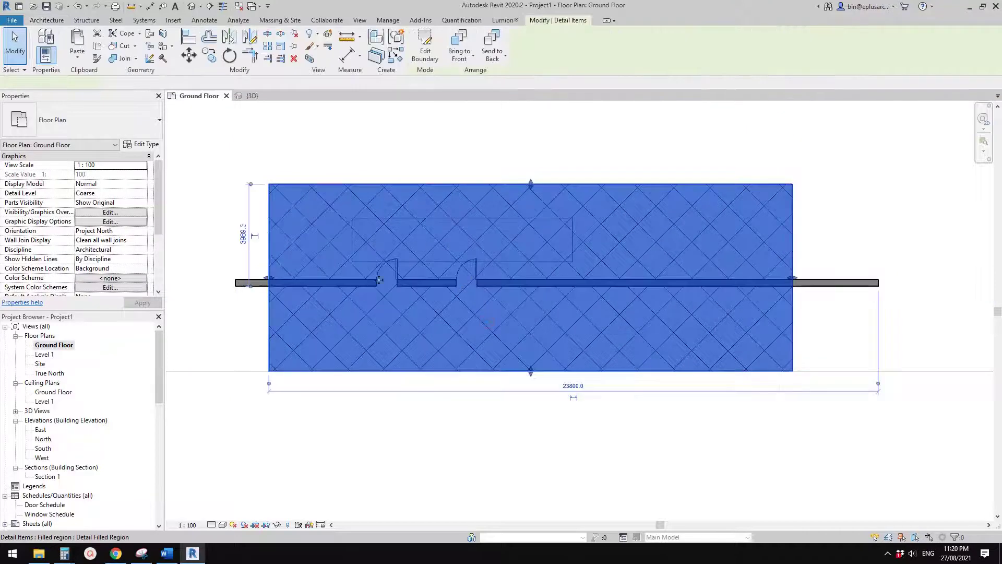
click(397, 273)
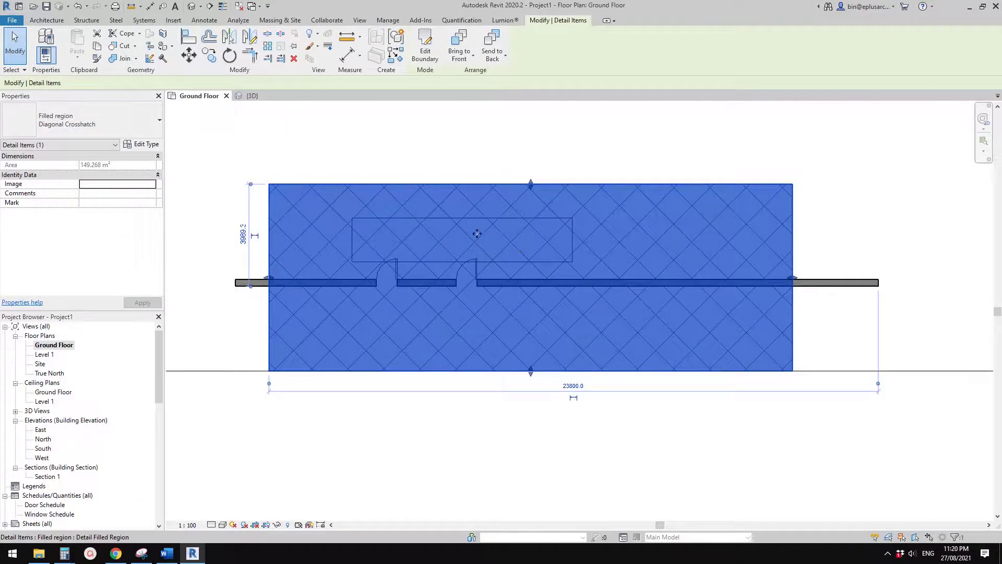
middle_drag(471, 264, 472, 268)
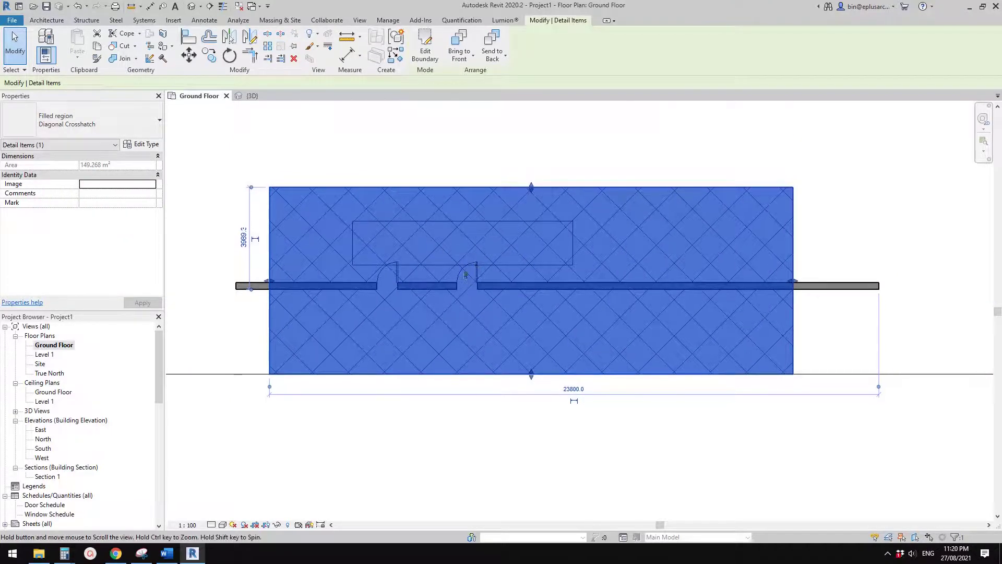
key(Escape)
- Change the filled region's type to Diagonal Crosshatch - Transparent
click(534, 312)
click(118, 120)
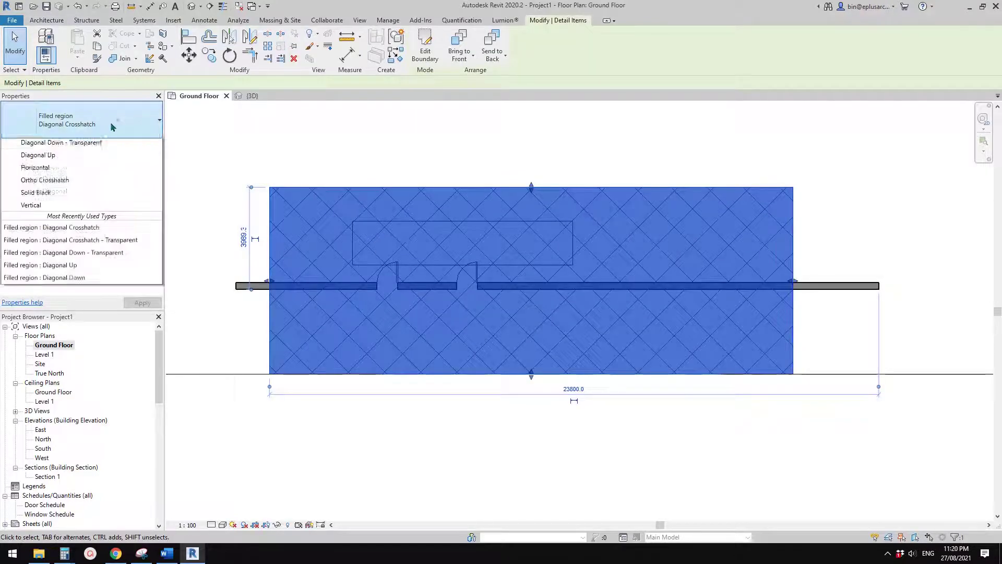
click(73, 184)
key(Escape)
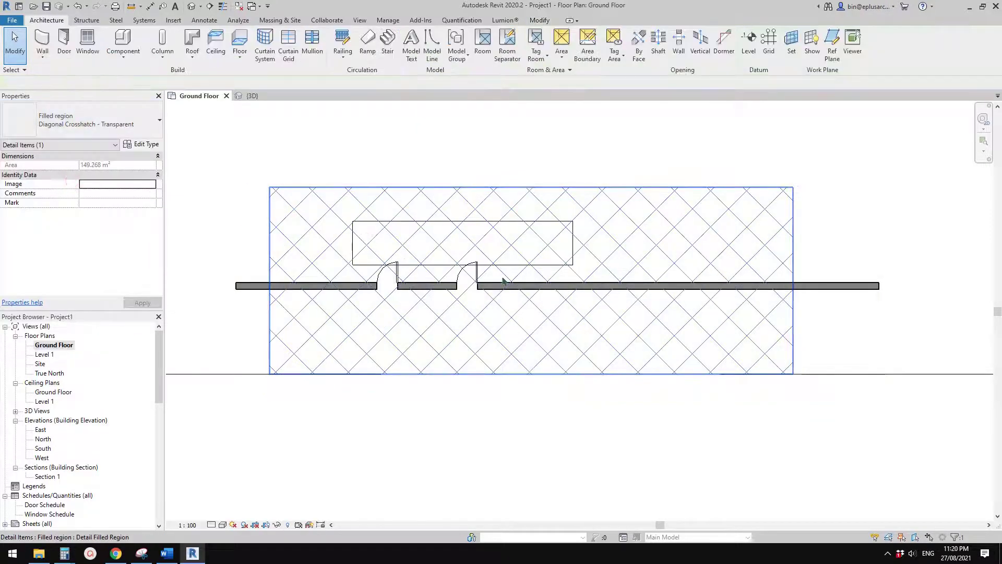
middle_drag(706, 288, 683, 292)
scroll(600, 261, up, 2)
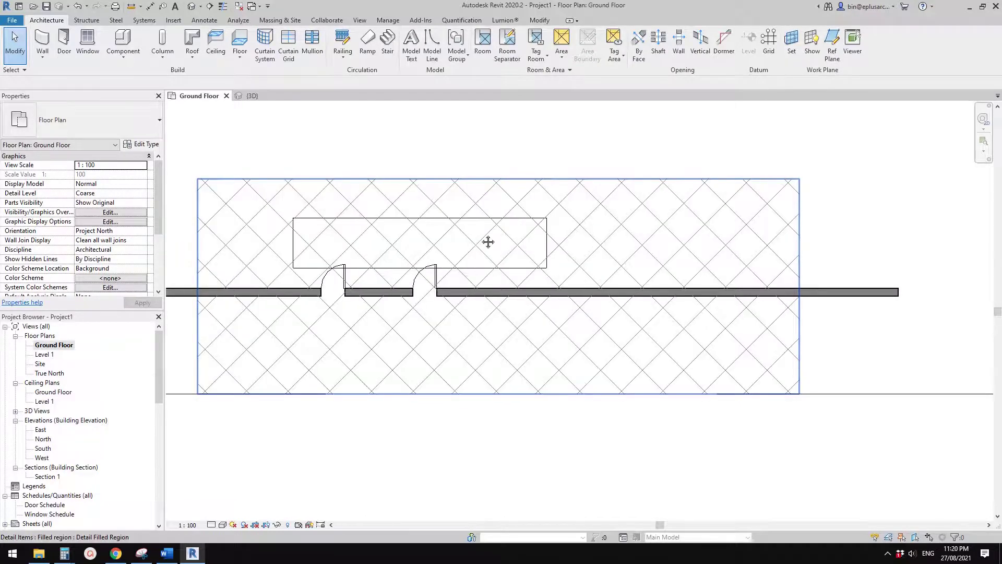
scroll(490, 237, down, 1)
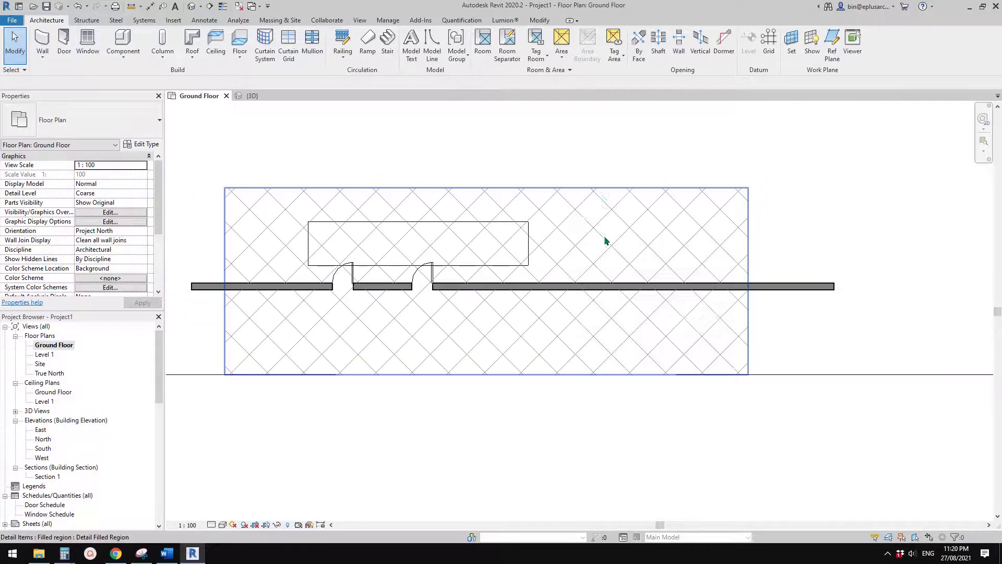
- Shorten the transparent filled region by pulling its right edge inward along the wall
click(604, 189)
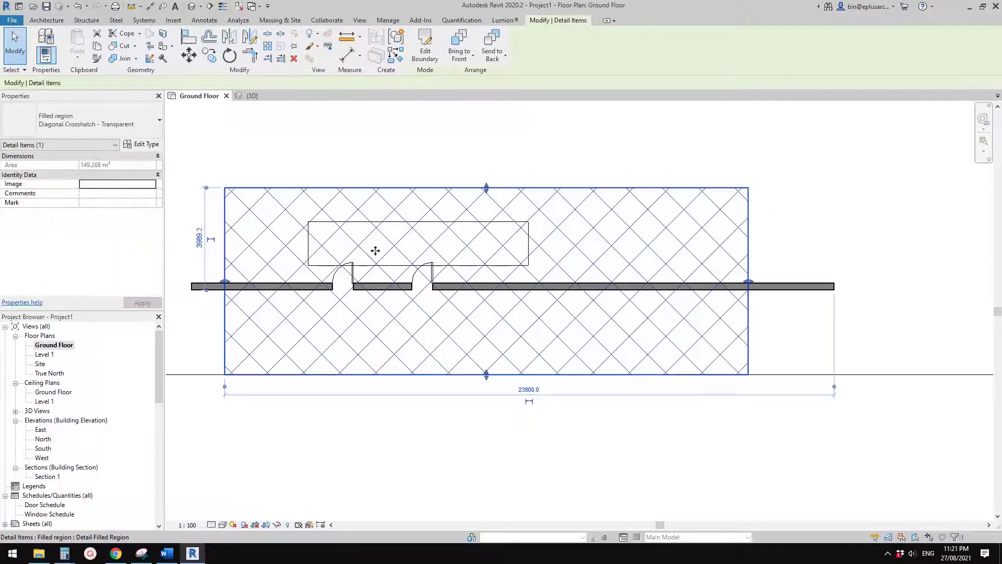
scroll(375, 251, down, 1)
key(Escape)
scroll(698, 287, up, 2)
click(696, 304)
drag(696, 281, 651, 290)
key(Escape)
middle_drag(562, 298, 652, 295)
scroll(616, 291, down, 1)
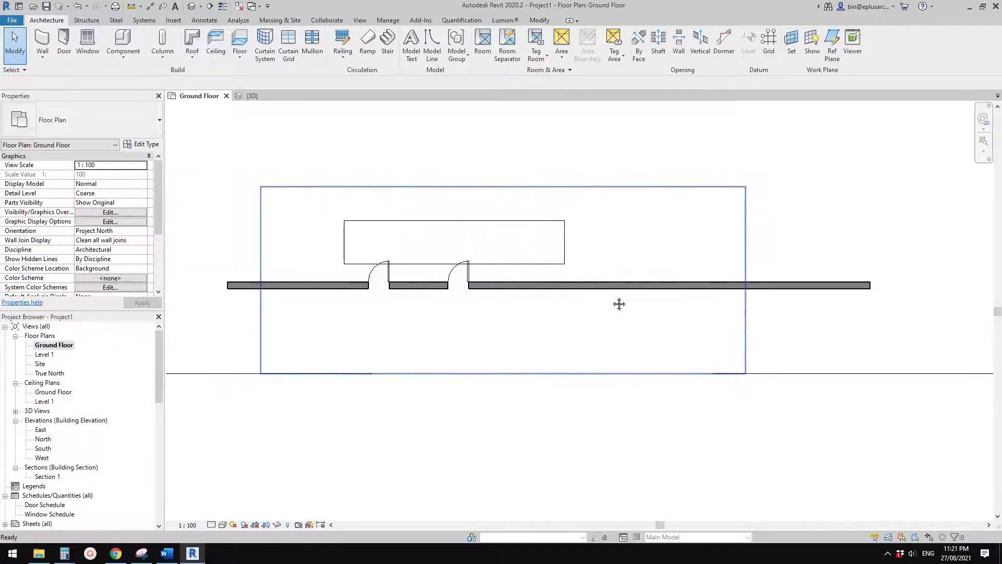
- Examine the wall, doors and floor through the transparent filled region, selecting the wall and the region in turn
click(693, 316)
key(Escape)
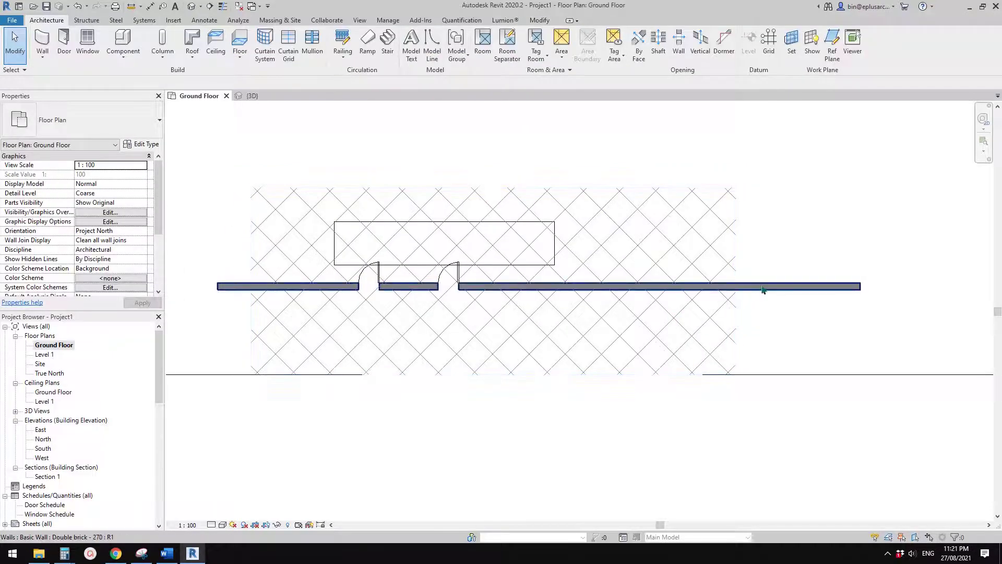
click(762, 288)
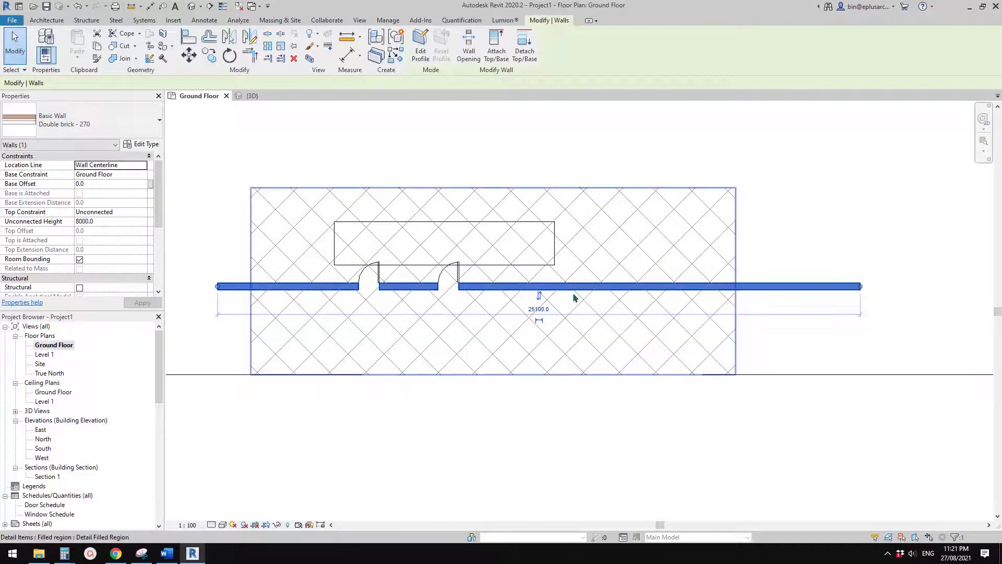
key(Escape)
middle_drag(564, 348, 602, 336)
click(623, 337)
key(Escape)
click(586, 320)
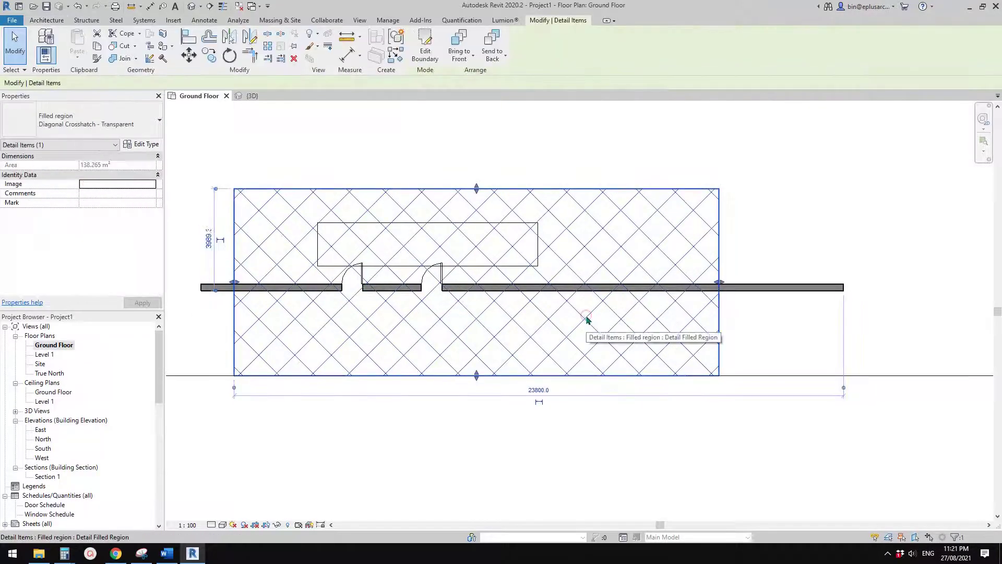
scroll(546, 308, down, 1)
key(Escape)
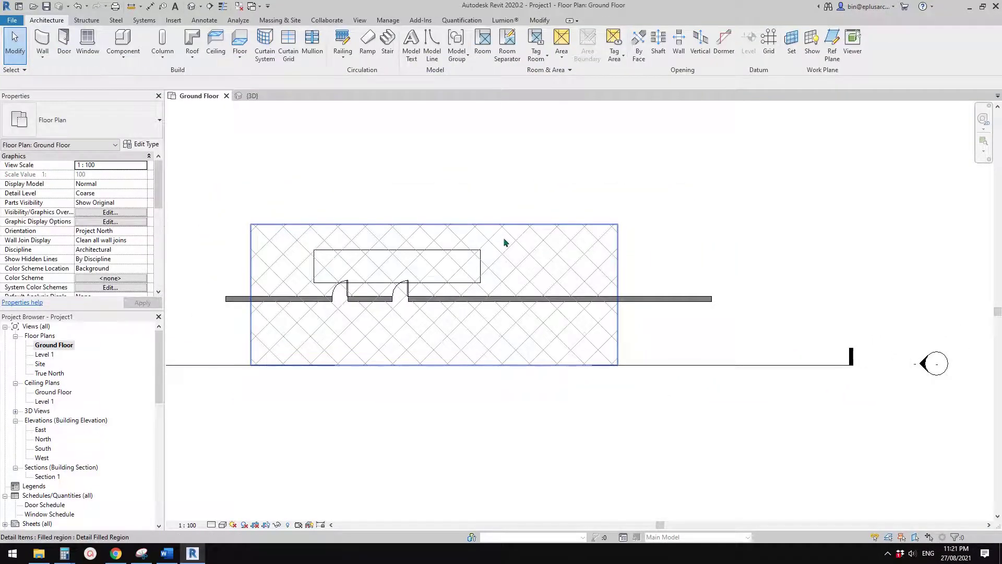
click(505, 239)
key(Escape)
- Change the filled region's type to Diagonal Down
click(493, 233)
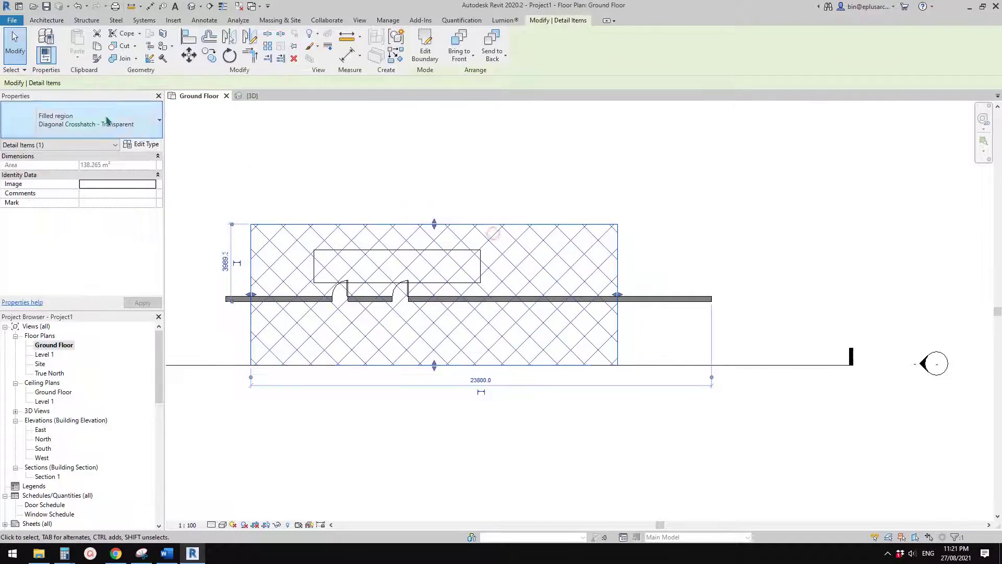
click(102, 112)
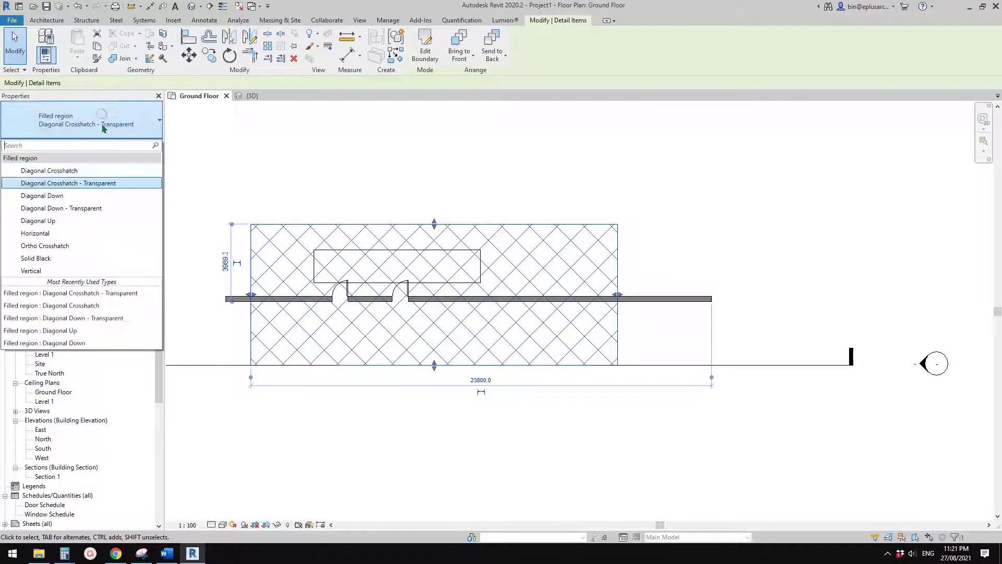
click(78, 196)
middle_drag(578, 233, 549, 238)
click(530, 203)
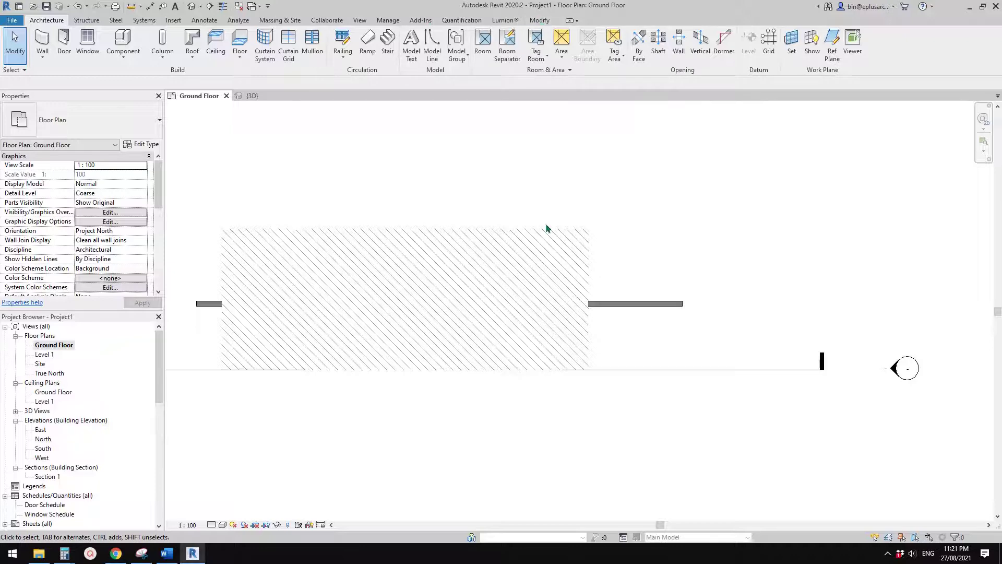
- Examine how the Diagonal Down filled region covers the wall, doors and floor, selecting it and checking its available types
click(525, 290)
middle_drag(535, 295, 566, 294)
key(Escape)
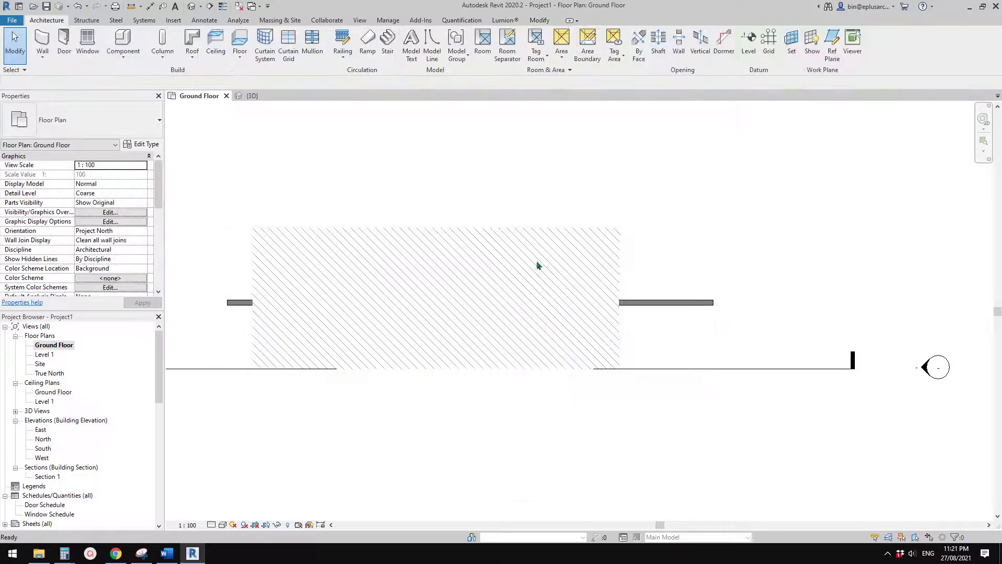
click(538, 265)
click(84, 120)
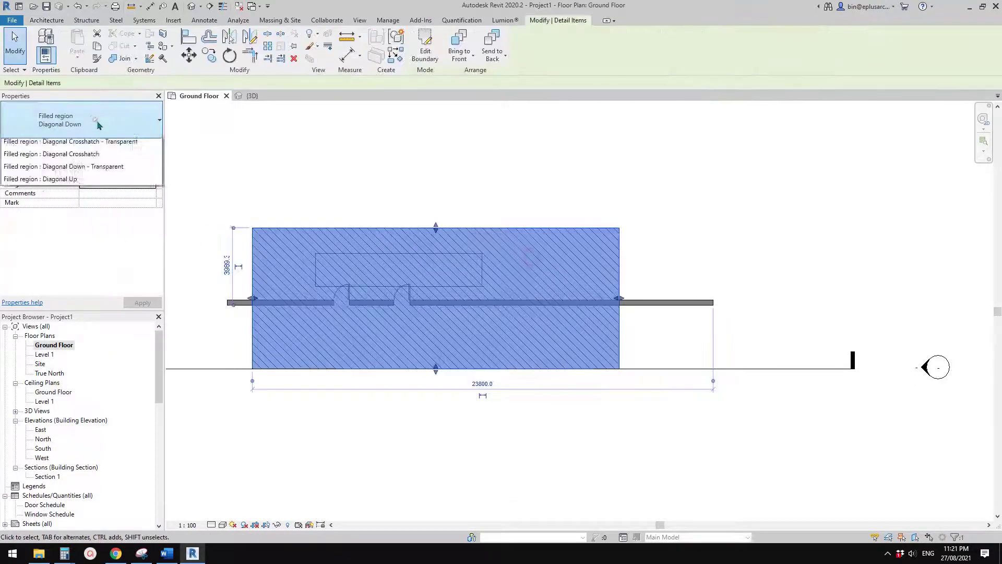
click(363, 154)
key(Escape)
middle_drag(534, 196, 467, 206)
click(450, 250)
key(Escape)
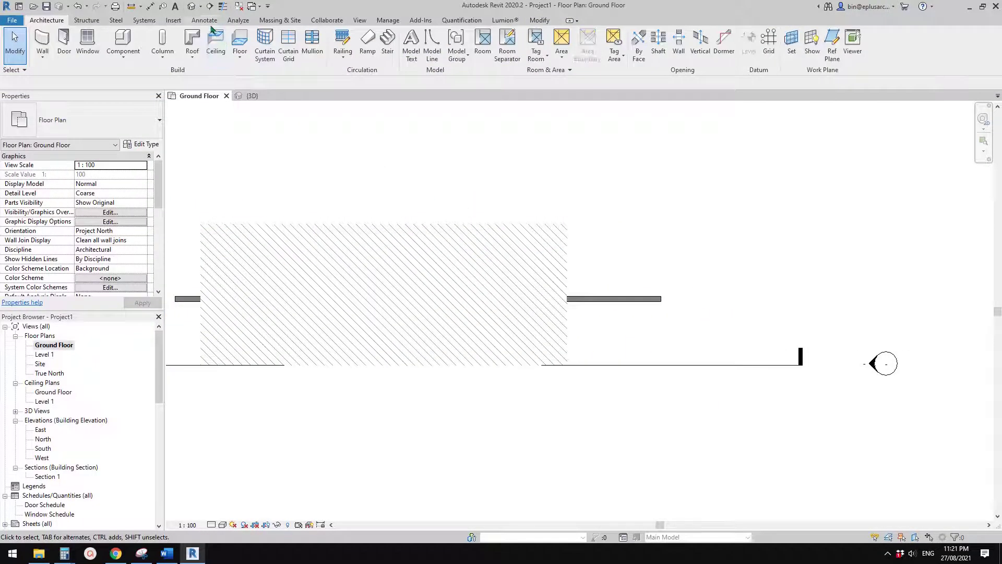
- Draw a rectangular masking region of about 57 m² overlapping the upper edge and right end of the filled region
click(204, 20)
click(296, 64)
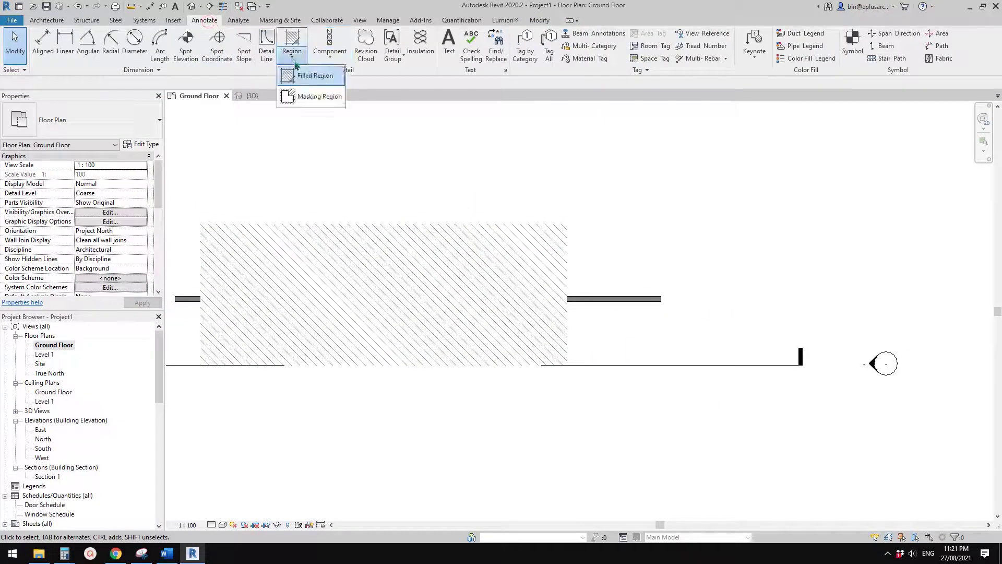
click(311, 97)
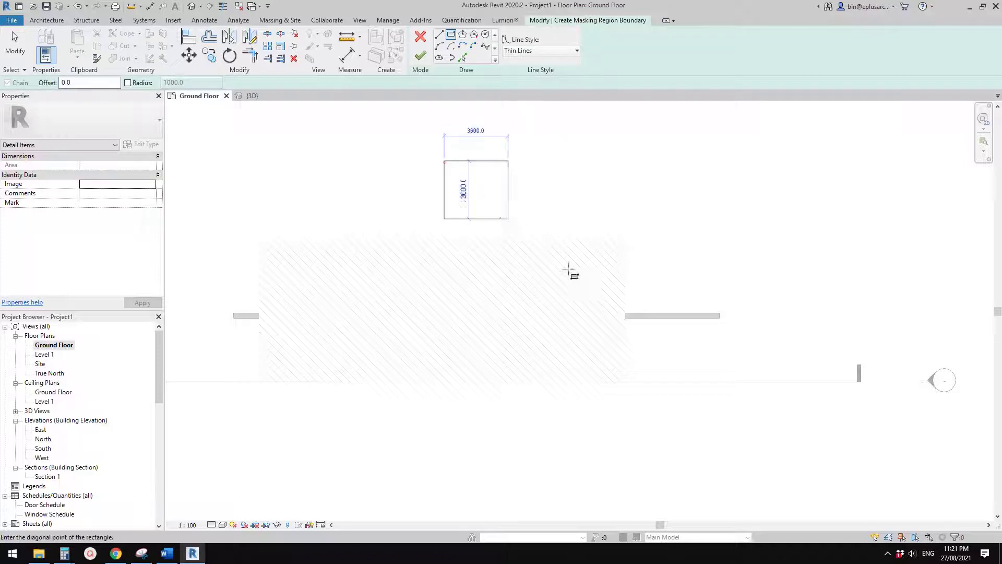
click(628, 280)
click(420, 56)
scroll(474, 203, up, 2)
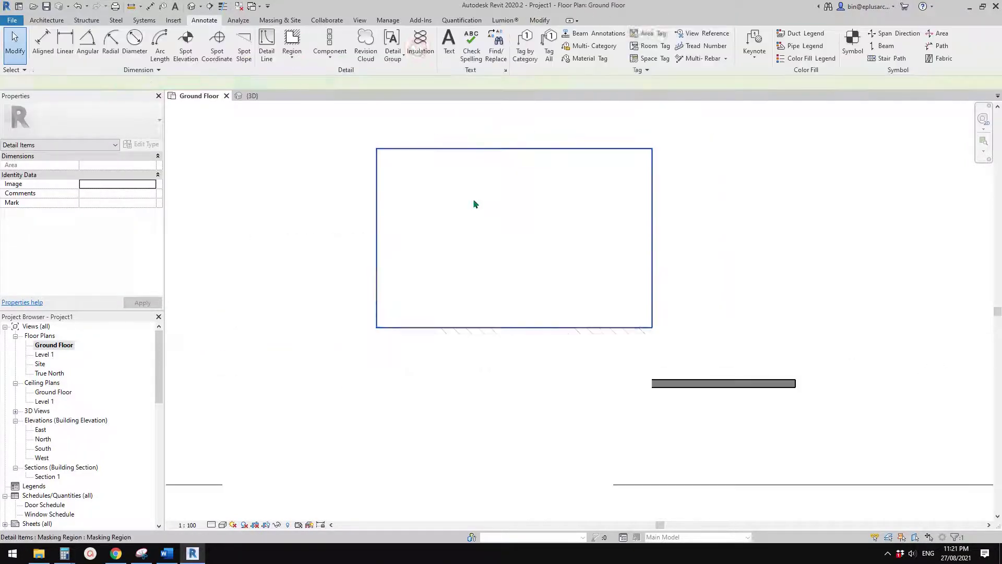
- Move the masking region so it covers the filled region's right end and most of the exposed wall beside it
click(474, 204)
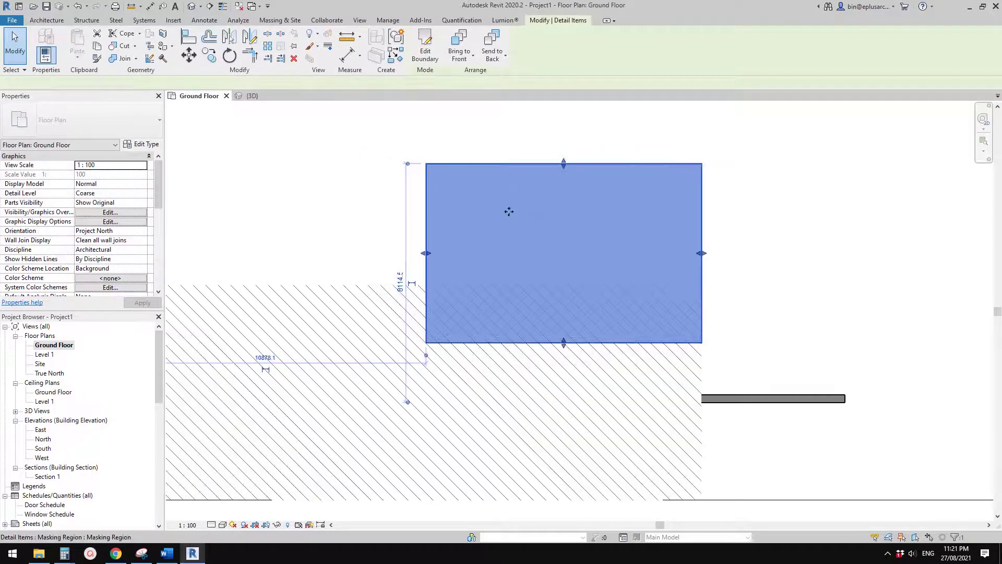
middle_drag(502, 234, 560, 234)
drag(568, 237, 790, 222)
middle_drag(813, 234, 629, 237)
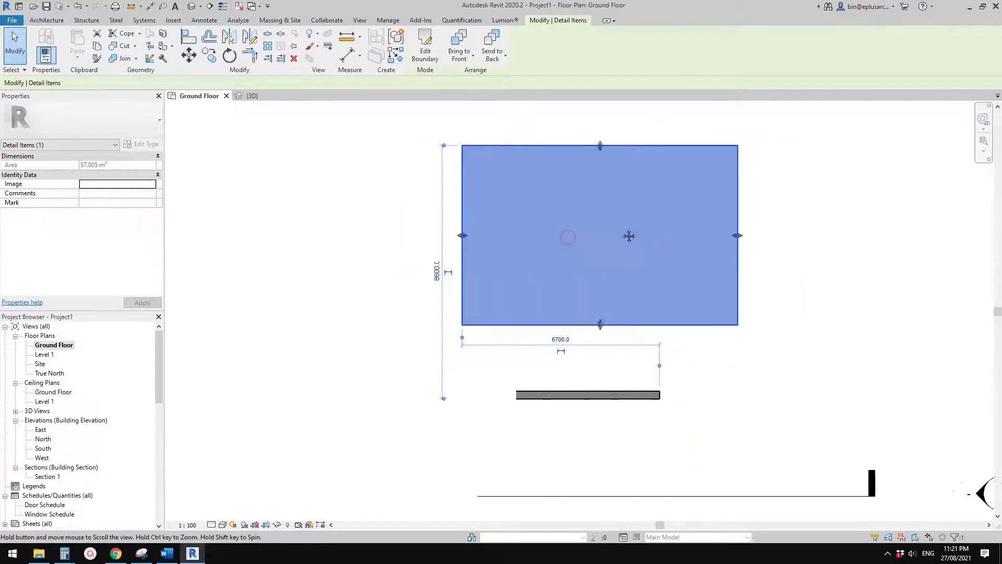
mouse_move(609, 222)
mouse_down()
mouse_move(680, 228)
mouse_move(677, 328)
mouse_move(556, 348)
mouse_move(699, 289)
mouse_move(705, 354)
mouse_move(521, 299)
mouse_up()
key(Escape)
click(450, 186)
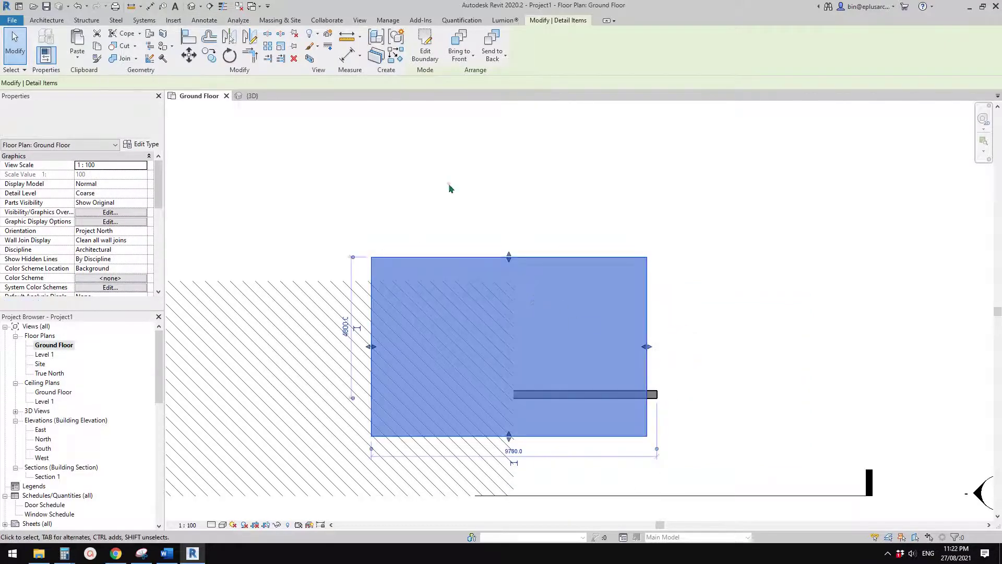
click(450, 188)
- Shift the Diagonal Down filled region slightly to the right along the wall, further under the masking region
mouse_move(324, 334)
middle_down()
mouse_move(456, 303)
mouse_move(521, 304)
mouse_move(499, 304)
middle_up()
scroll(429, 308, down, 1)
drag(468, 290, 499, 295)
middle_drag(551, 299, 510, 301)
click(574, 217)
click(708, 262)
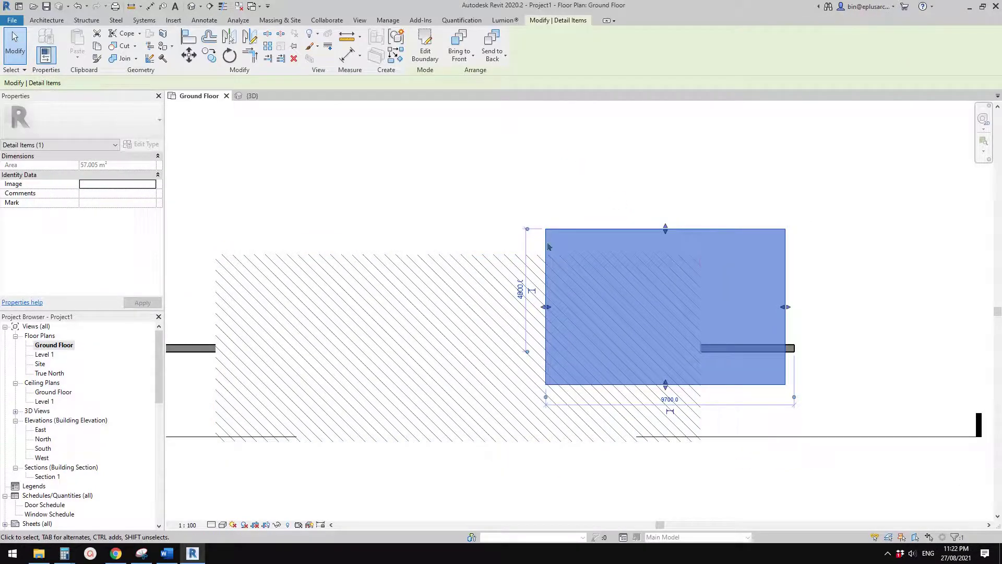
- Bring the Diagonal Down filled region in front of the masking region
click(524, 264)
middle_drag(550, 181, 553, 181)
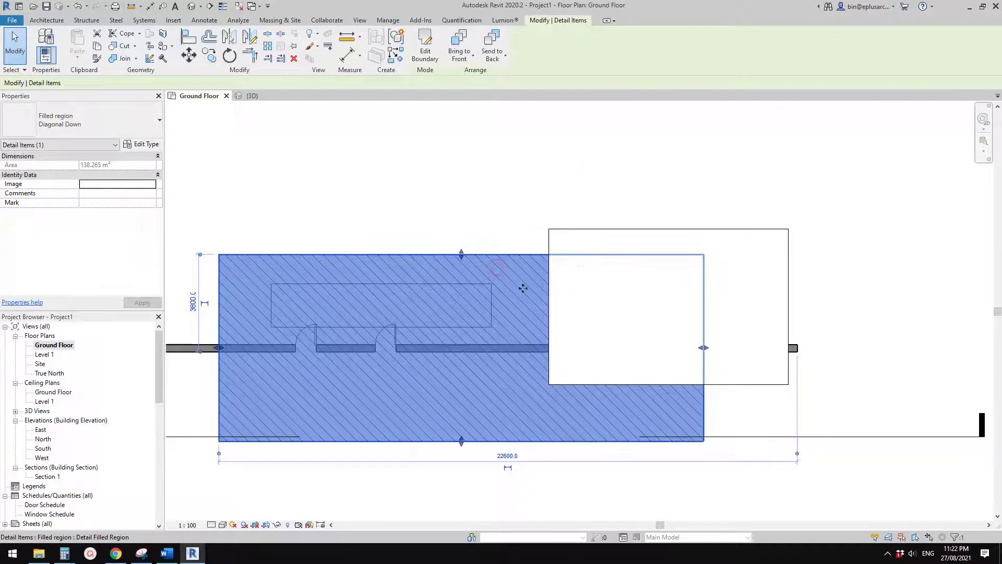
click(463, 37)
click(649, 149)
- Shift the filled region slightly right, and move the masking region up and right while keeping the two overlapped
drag(499, 290, 527, 286)
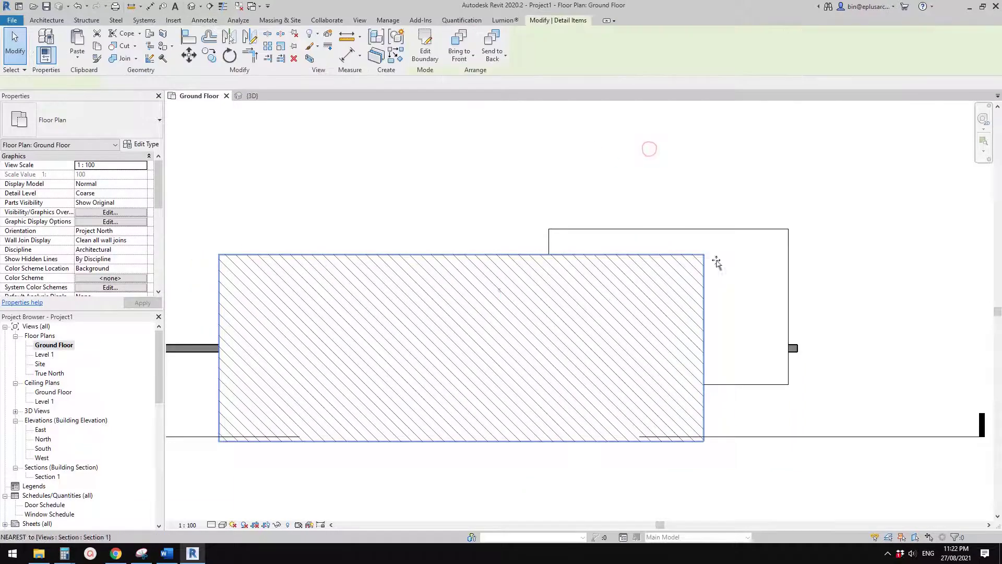
click(756, 253)
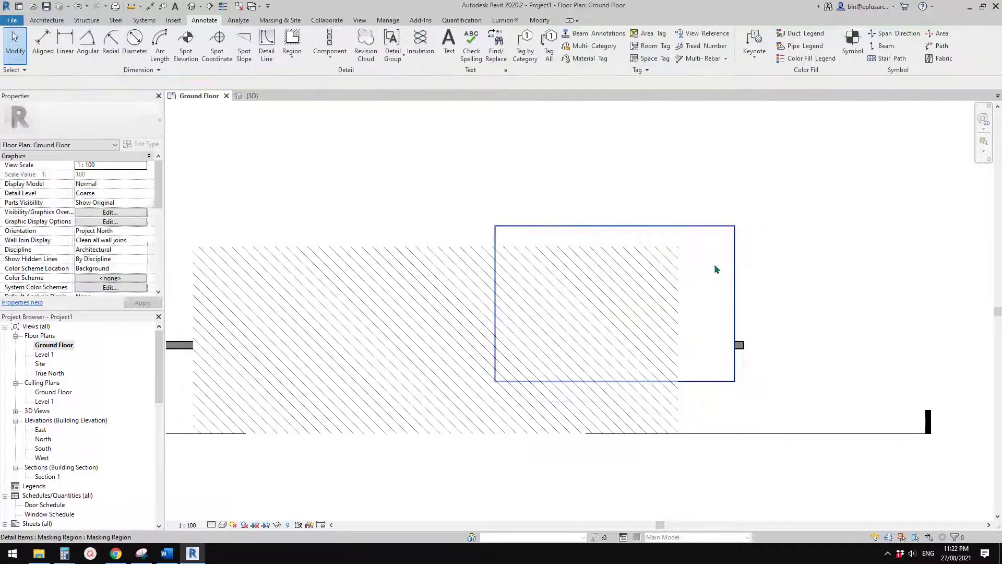
click(714, 263)
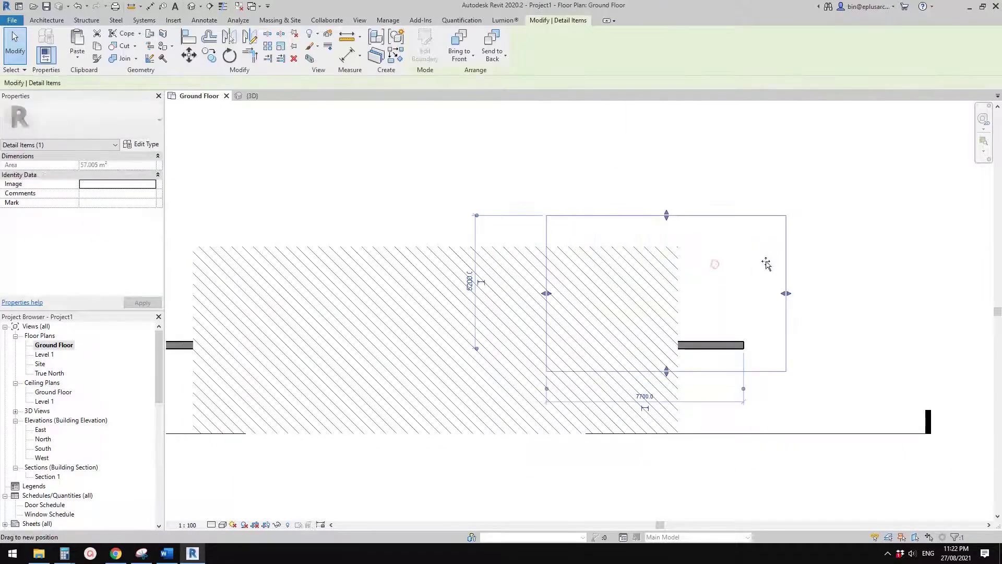
click(497, 291)
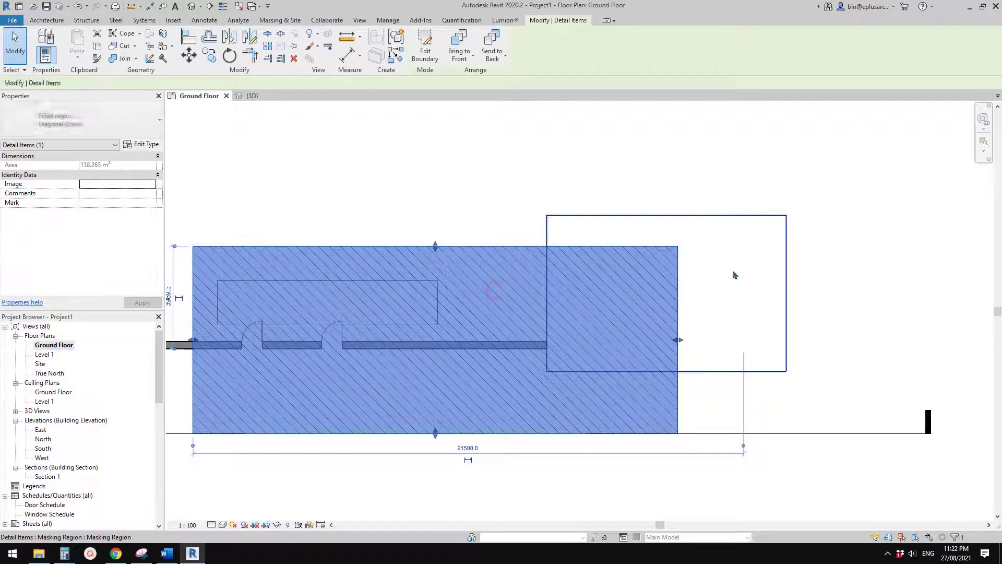
- Bring the masking region in front of the Diagonal Down filled region
click(732, 273)
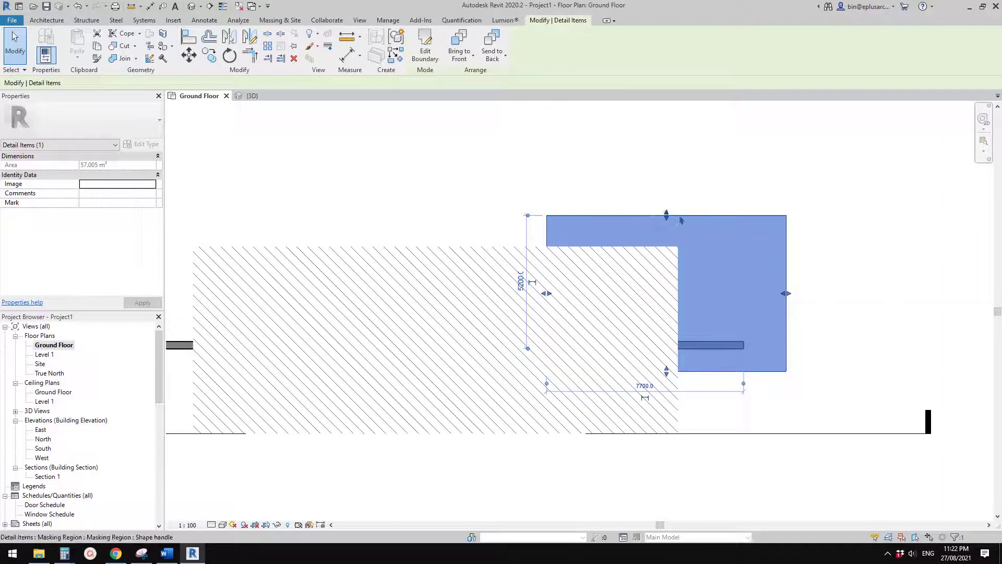
click(459, 40)
click(658, 147)
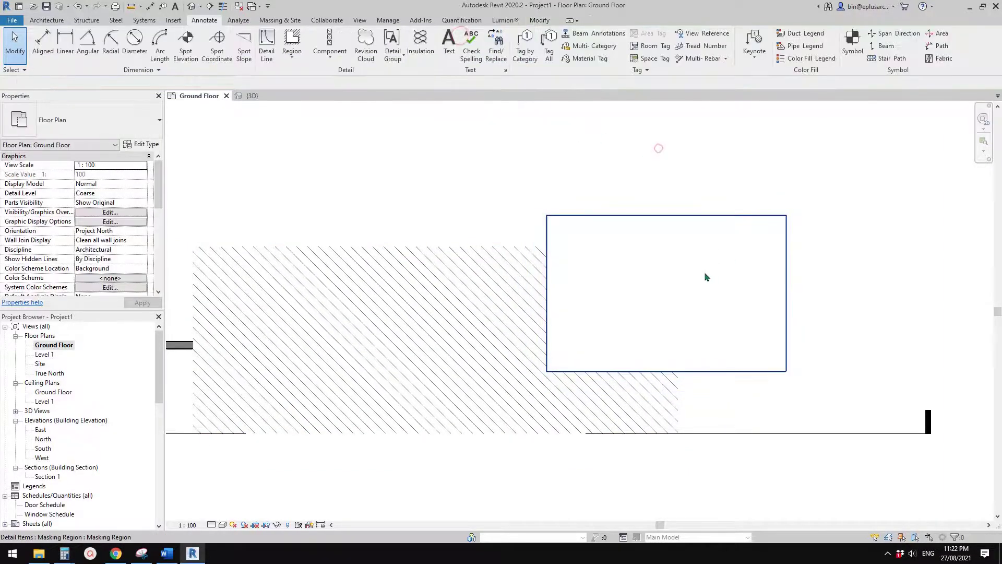
click(707, 271)
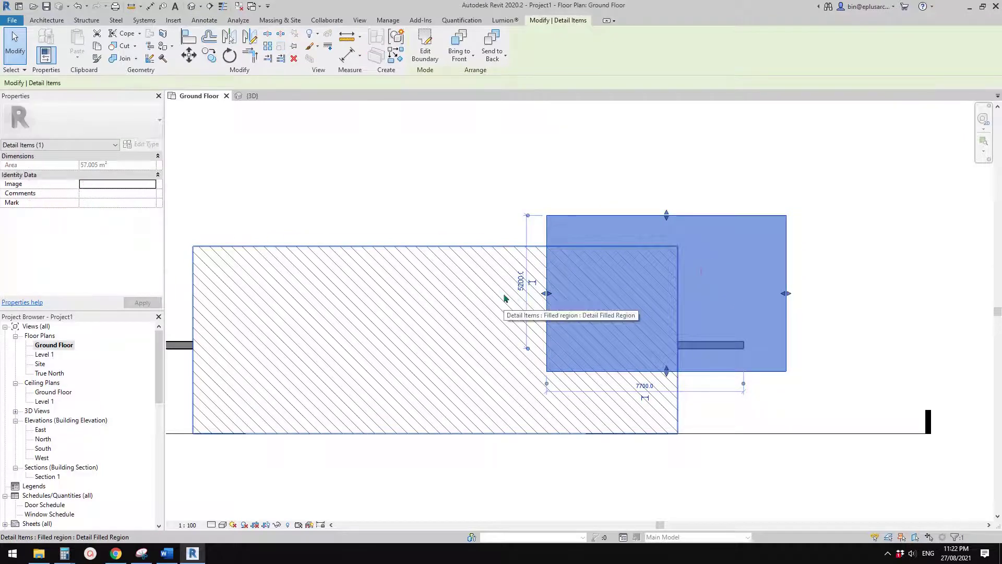
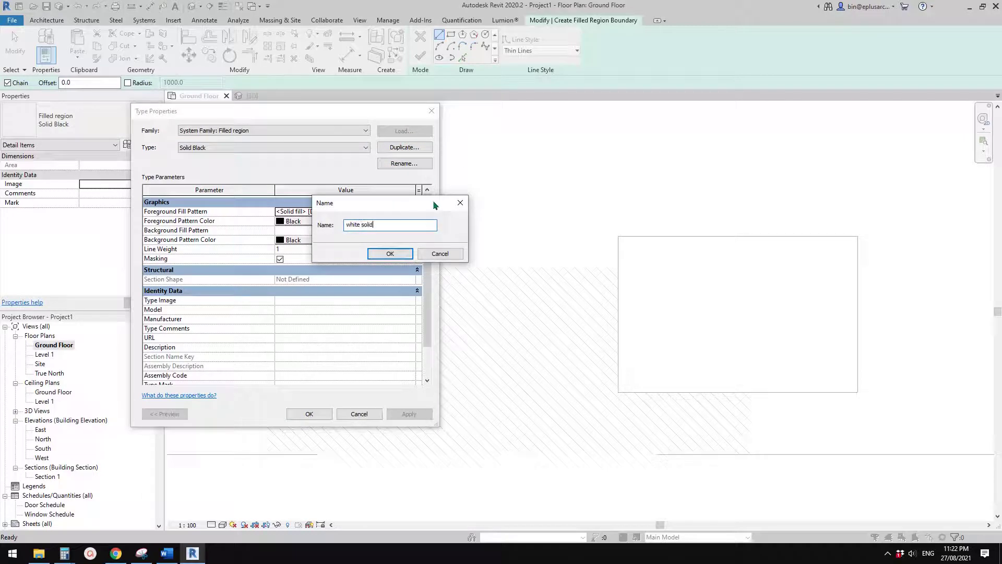
- Duplicate the Solid Black filled region type as "white solid" and set its foreground pattern color to White
click(401, 254)
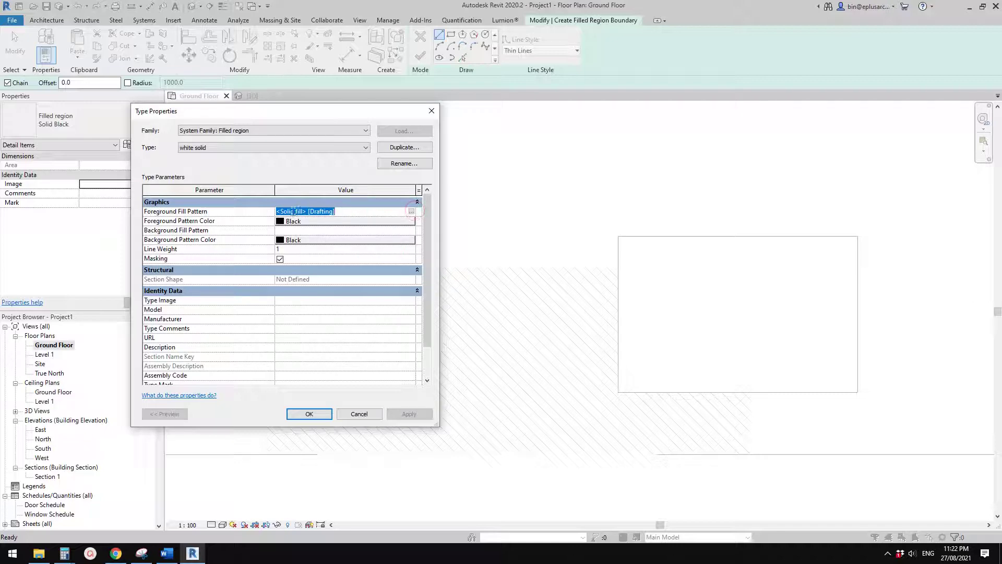
click(335, 224)
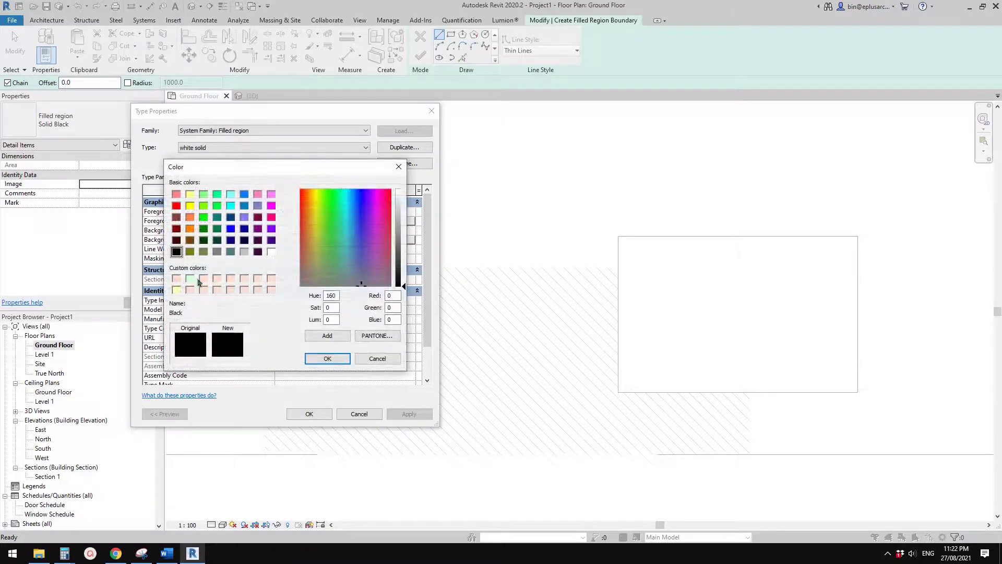
click(328, 359)
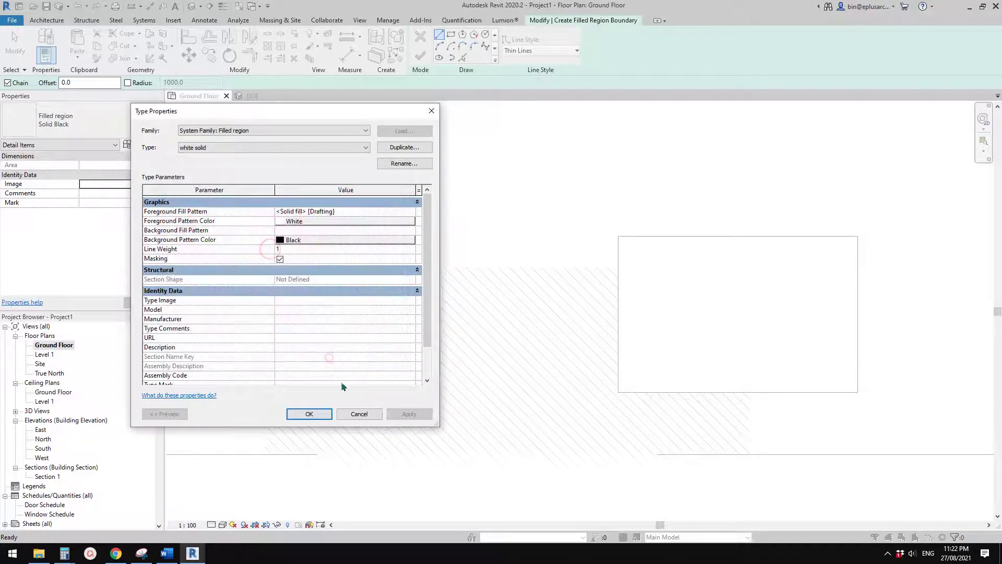
click(321, 415)
- Draw a rectangular white solid filled region of about 35 m² over the hatched region's upper edge, left of the masking region
click(409, 195)
click(582, 328)
click(420, 56)
click(586, 172)
- Compare the white solid filled region with the masking region up close, selecting each in turn
scroll(562, 247, up, 4)
scroll(562, 247, down, 2)
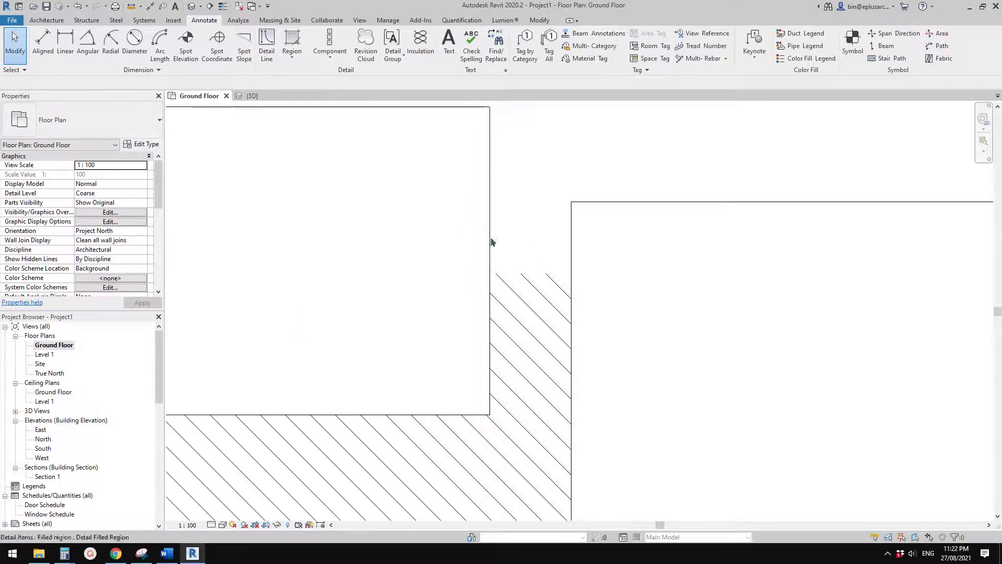
scroll(509, 236, up, 1)
click(441, 229)
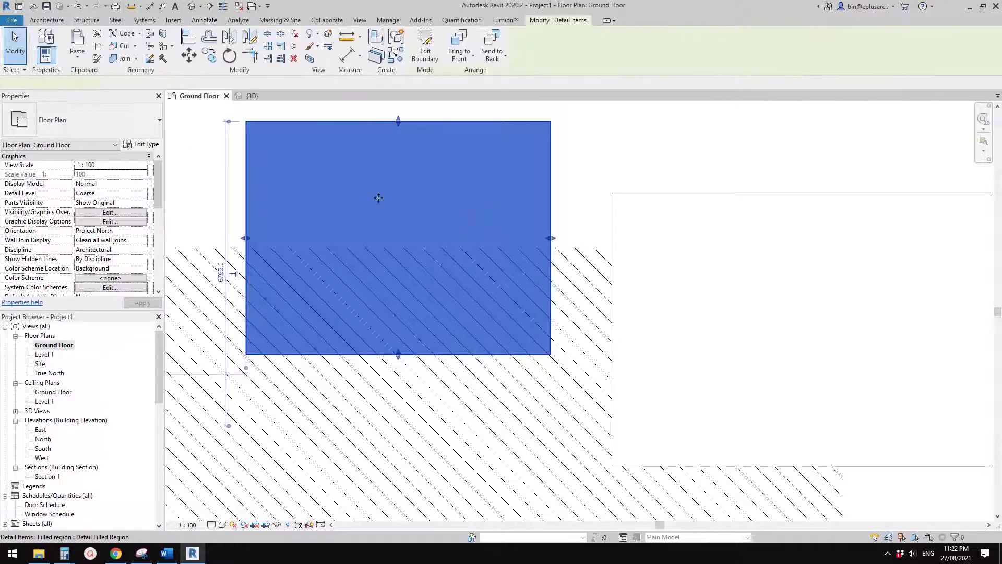
scroll(448, 227, down, 2)
middle_drag(448, 230, 415, 235)
click(614, 267)
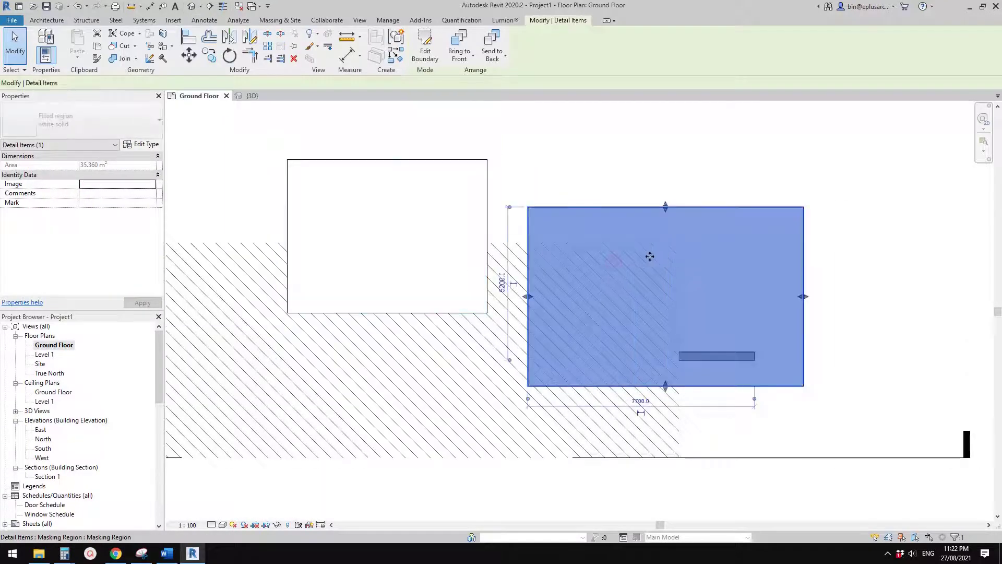
- Move the white solid filled region to the right so it overlaps the masking region's upper-left corner
drag(451, 225, 544, 246)
click(611, 190)
click(517, 223)
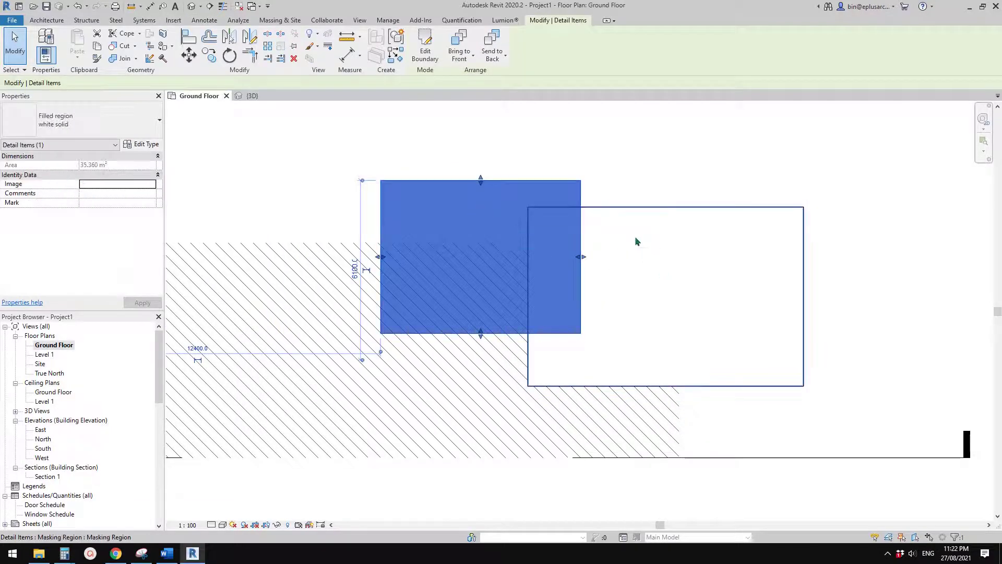
key(Escape)
- Bring the masking region in front of the white solid filled region
click(655, 232)
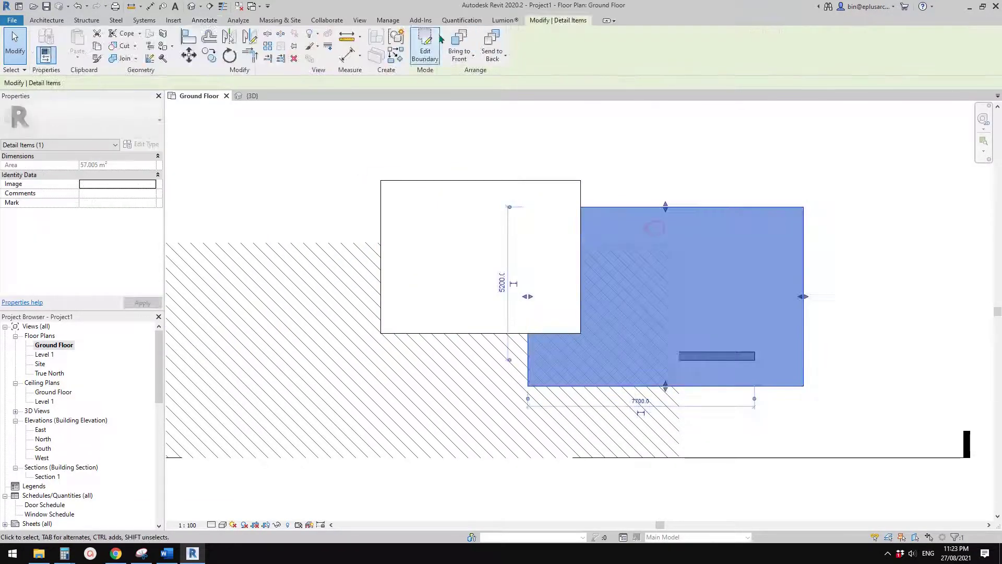
click(458, 39)
key(Escape)
click(525, 223)
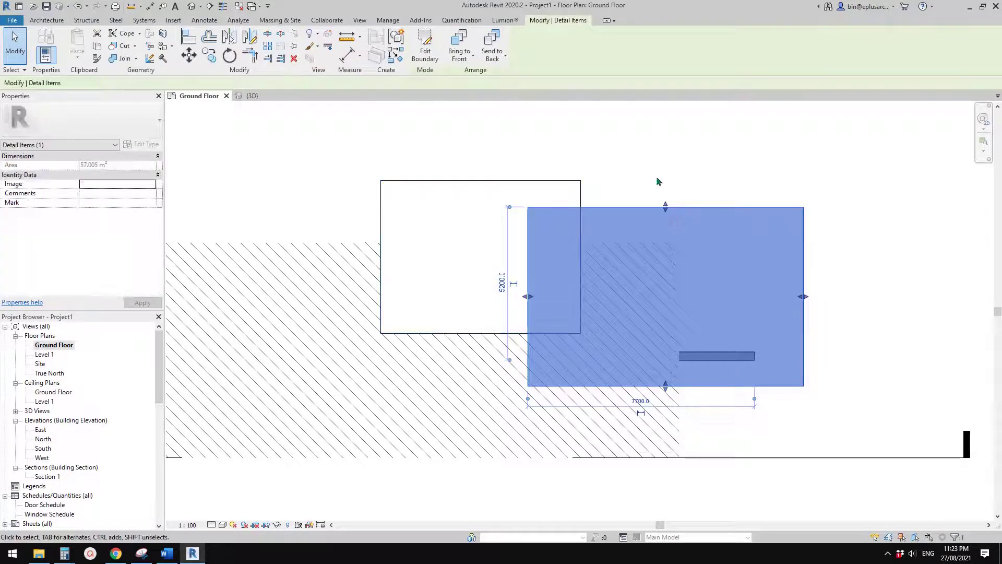
- Move the white solid filled region clear of the masking region, leaving a gap between them
key(Escape)
mouse_move(472, 223)
mouse_down()
mouse_move(371, 221)
mouse_move(548, 221)
mouse_up()
key(Escape)
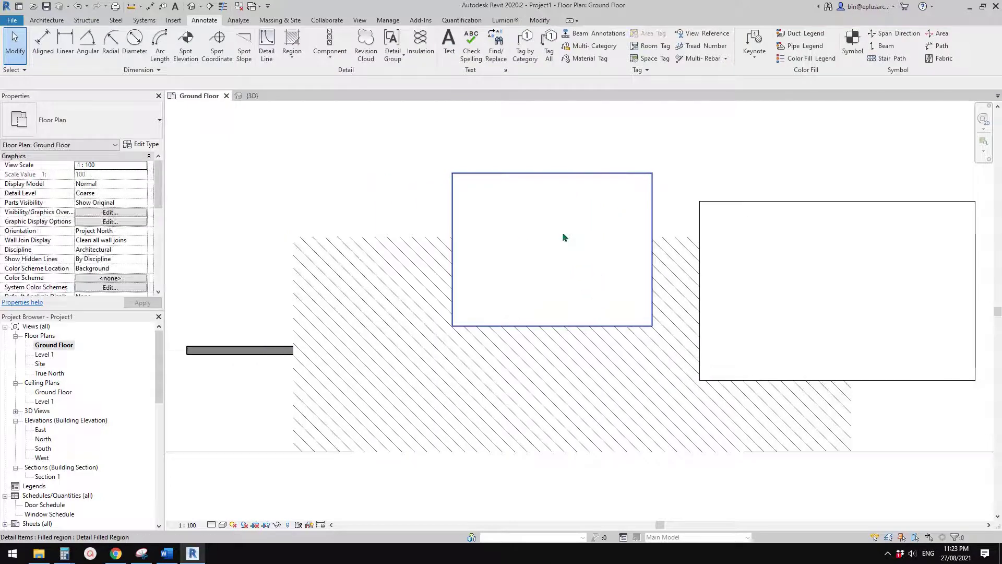
- Compare the properties and type options of the white solid filled region and the masking region, selecting each in turn
middle_drag(581, 248, 589, 252)
click(551, 213)
middle_drag(635, 221, 497, 227)
scroll(512, 230, down, 1)
click(616, 222)
middle_drag(695, 268, 677, 275)
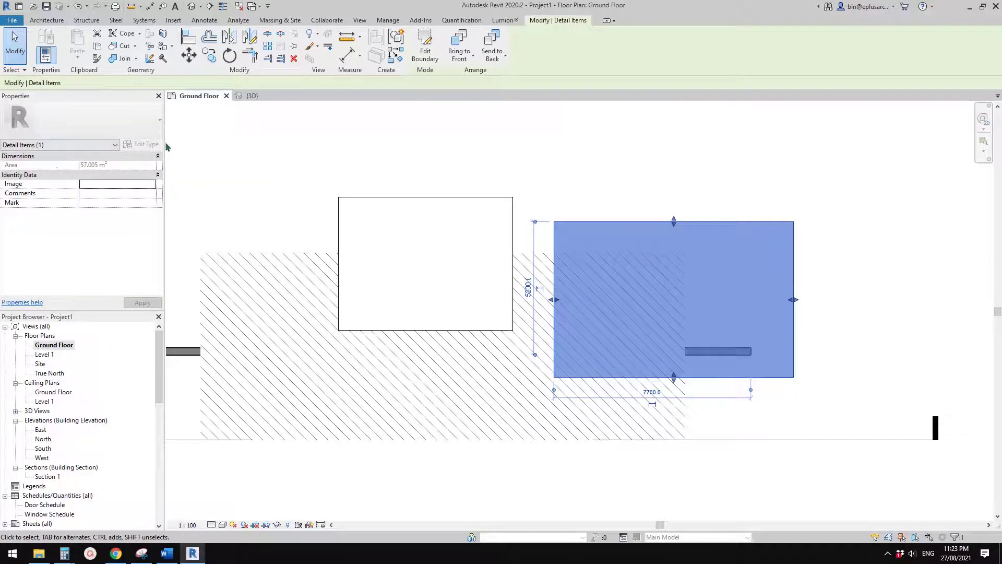
middle_drag(288, 188, 313, 186)
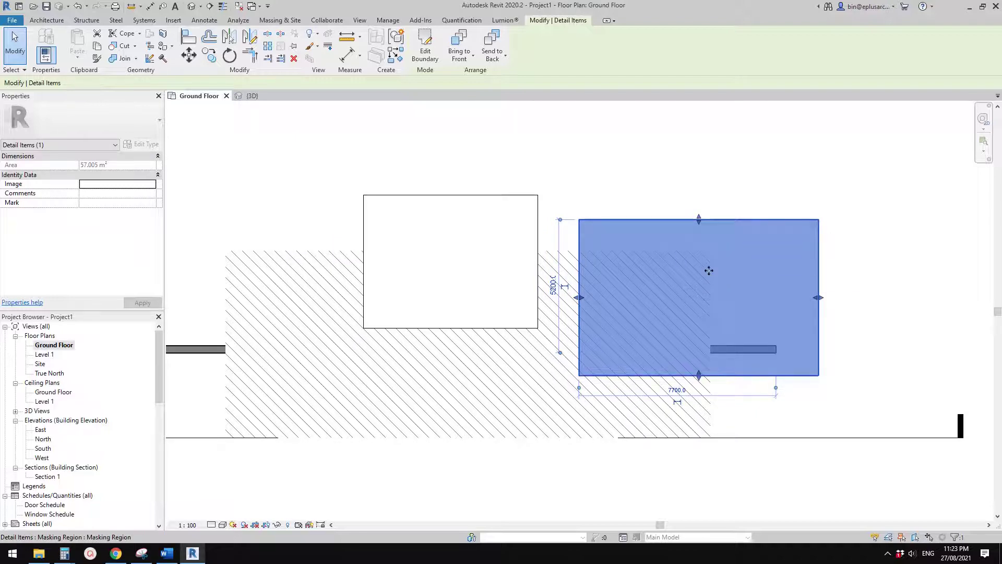
middle_drag(709, 270, 768, 262)
key(Escape)
- Change the white solid filled region's type to Diagonal Up and reselect the region
click(536, 211)
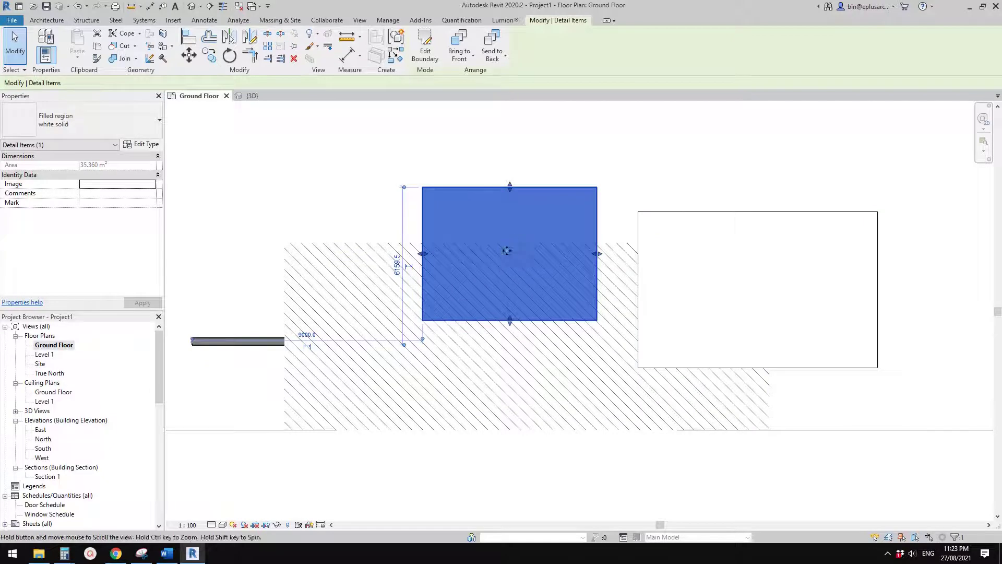
scroll(506, 250, up, 2)
click(83, 121)
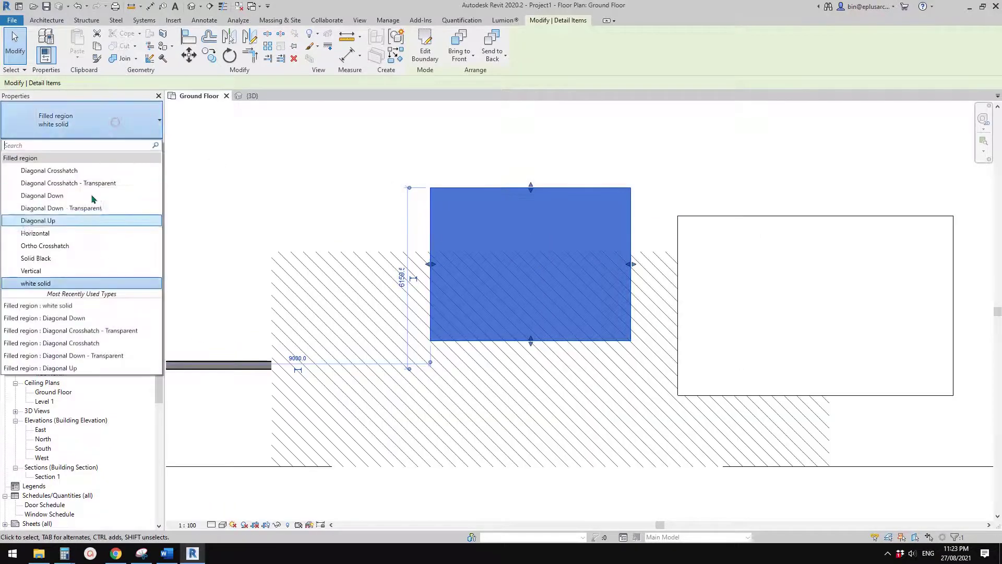
click(71, 221)
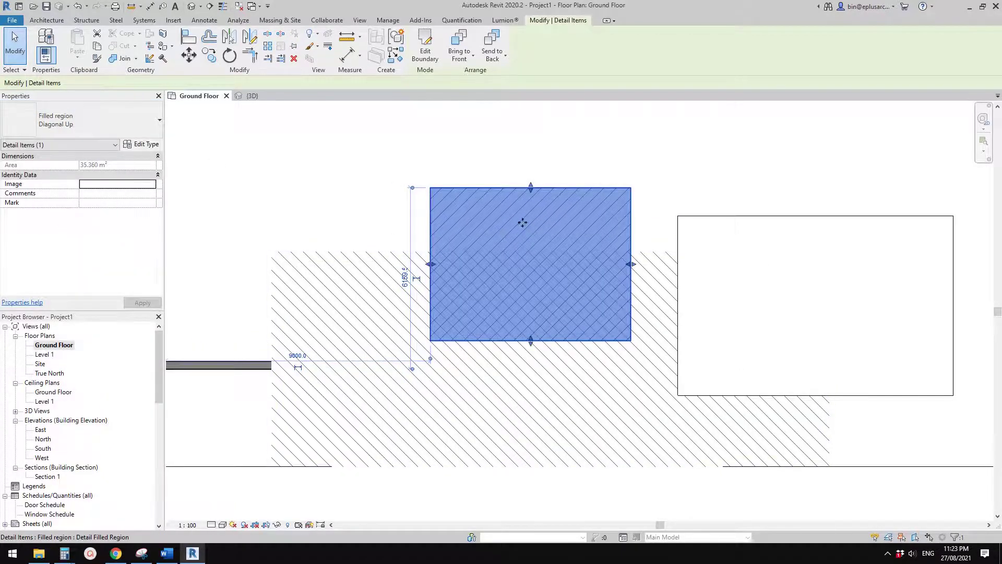
click(692, 162)
click(552, 200)
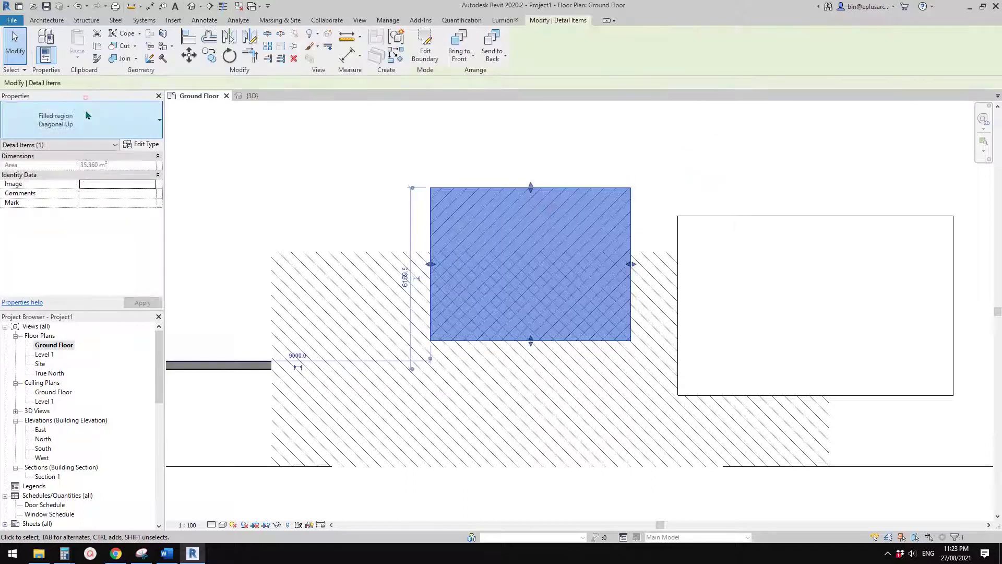
- Change the selected Diagonal Up filled region's type back to white solid
click(85, 117)
click(36, 283)
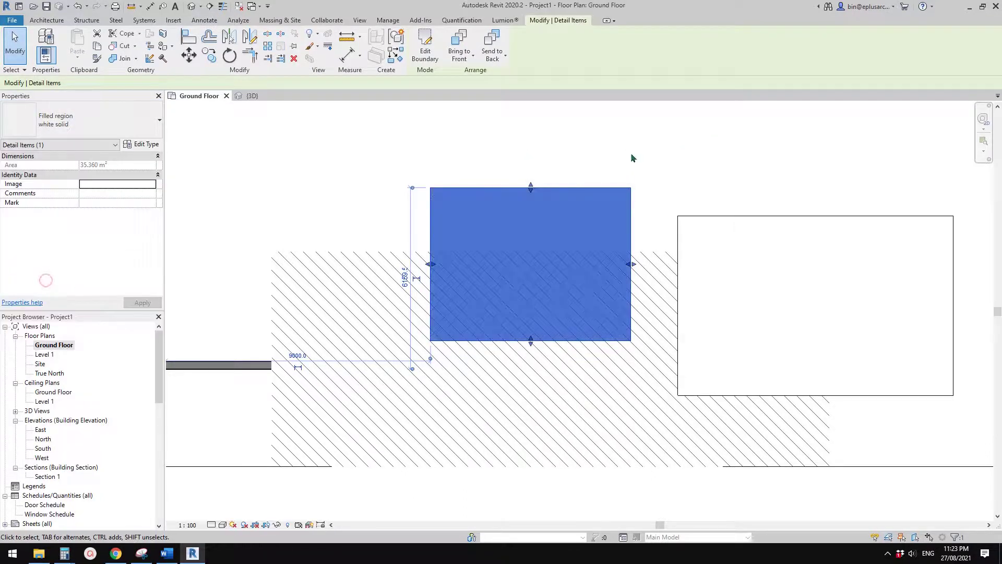
click(671, 155)
- Examine the white solid filled region and the list of filled region types available for it
middle_drag(641, 219, 640, 193)
click(554, 204)
scroll(546, 255, down, 1)
middle_drag(545, 255, 585, 255)
key(Escape)
click(577, 208)
middle_drag(583, 217, 579, 229)
key(Escape)
click(531, 214)
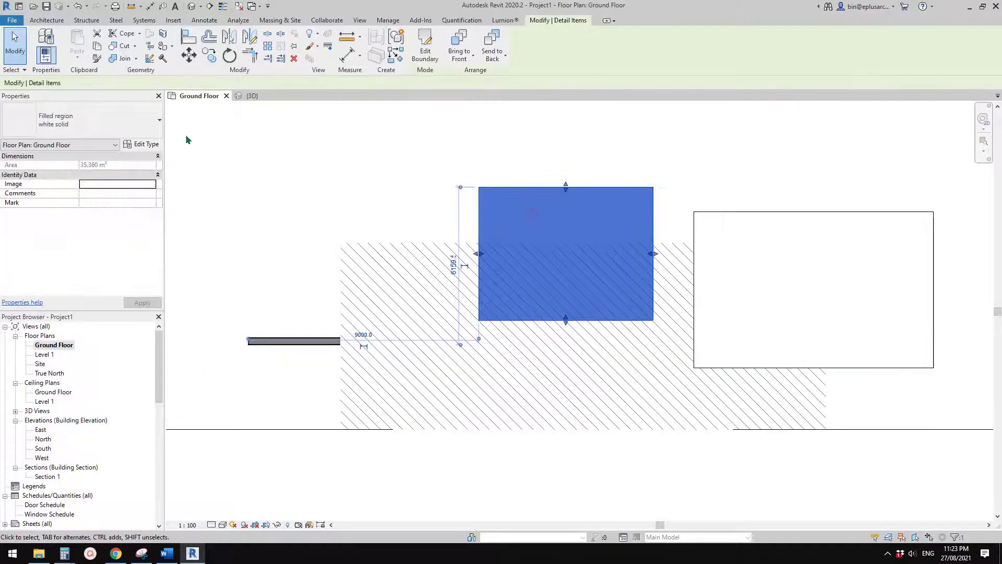
click(123, 130)
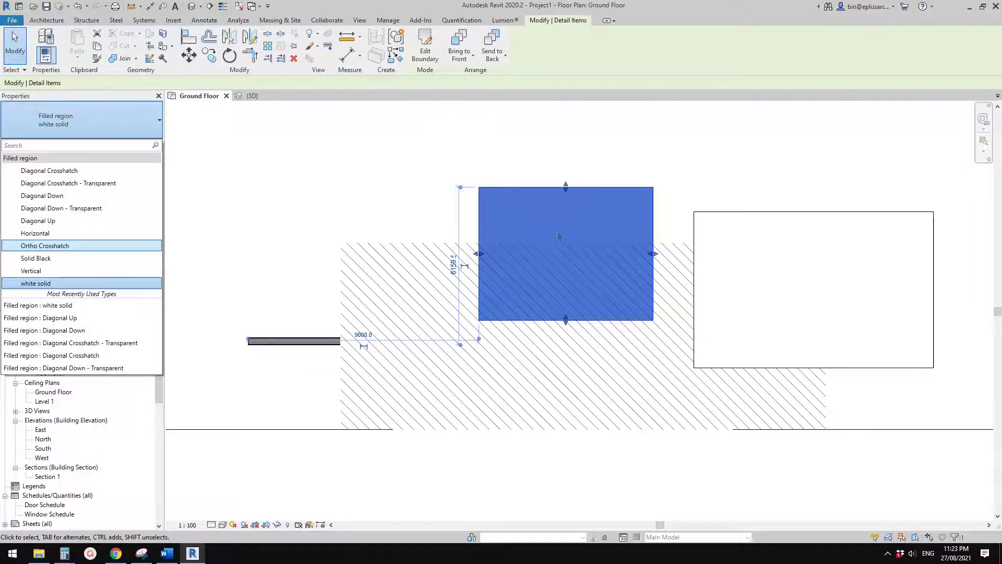
- Move the masking region slightly farther away from the white solid filled region
middle_drag(664, 251, 584, 248)
click(800, 208)
click(729, 246)
middle_drag(802, 237, 710, 209)
drag(687, 261, 732, 256)
- Delete the white solid filled region from the Ground Floor plan
click(414, 237)
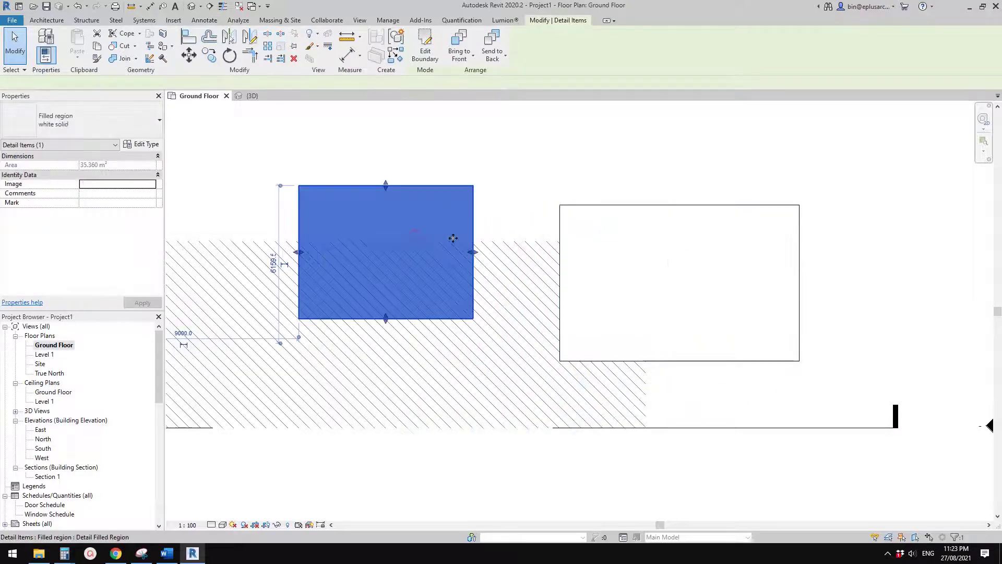
key(e)
click(668, 243)
middle_drag(476, 250, 528, 238)
key(Escape)
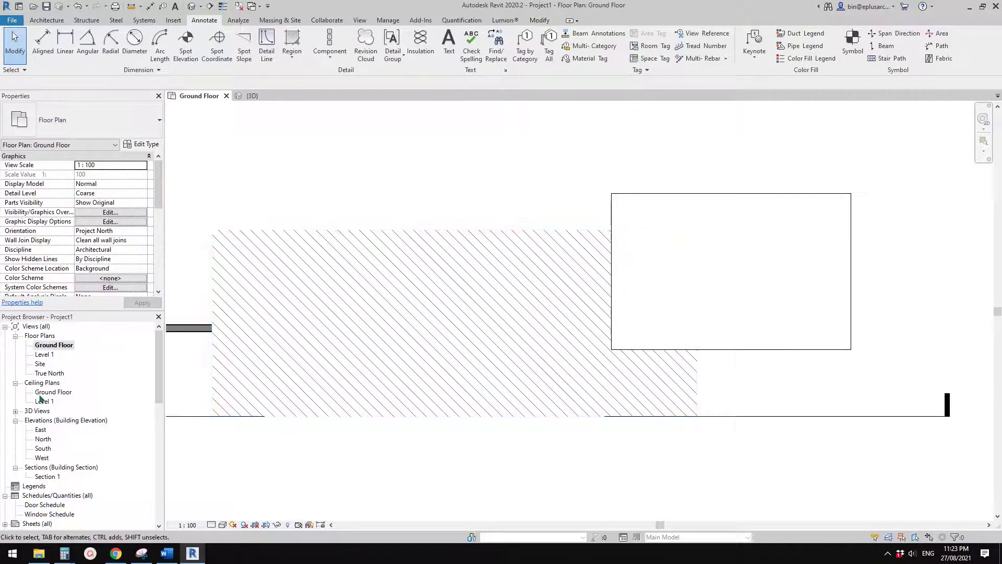
- Open the North elevation and draw a rectangular white solid filled region on the brick wall above Level 1
double_click(44, 439)
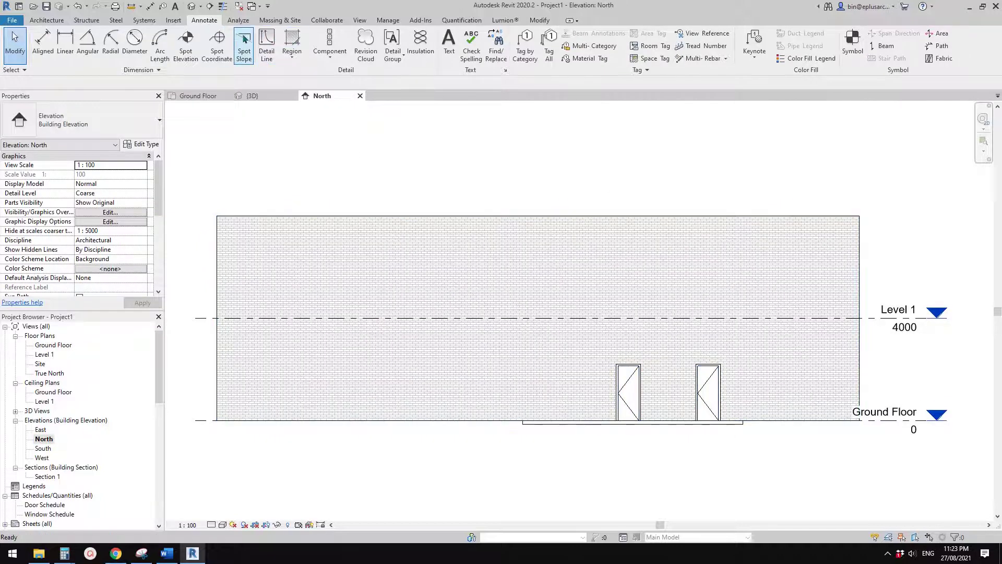
click(295, 57)
click(308, 74)
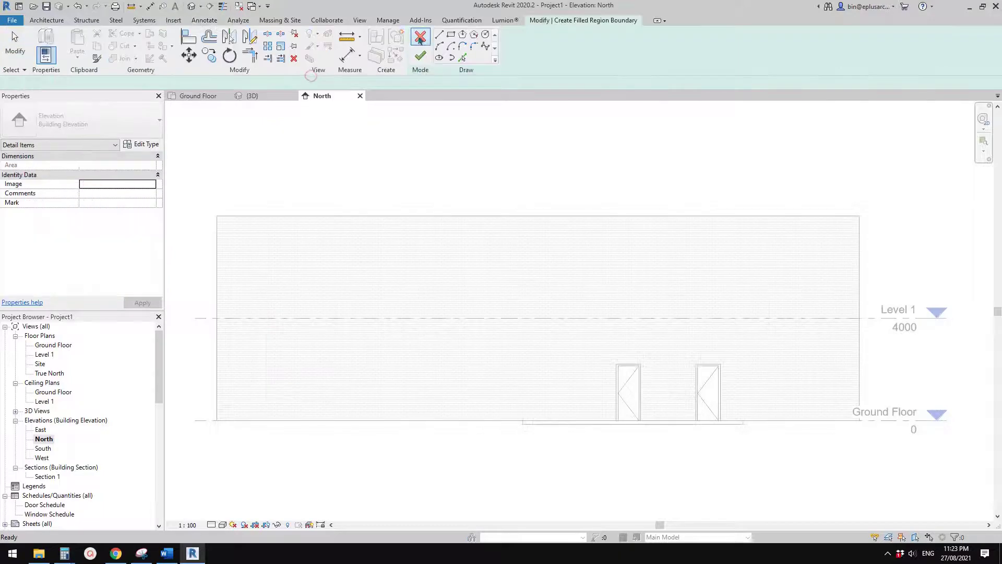
click(451, 35)
click(452, 236)
click(527, 293)
click(420, 56)
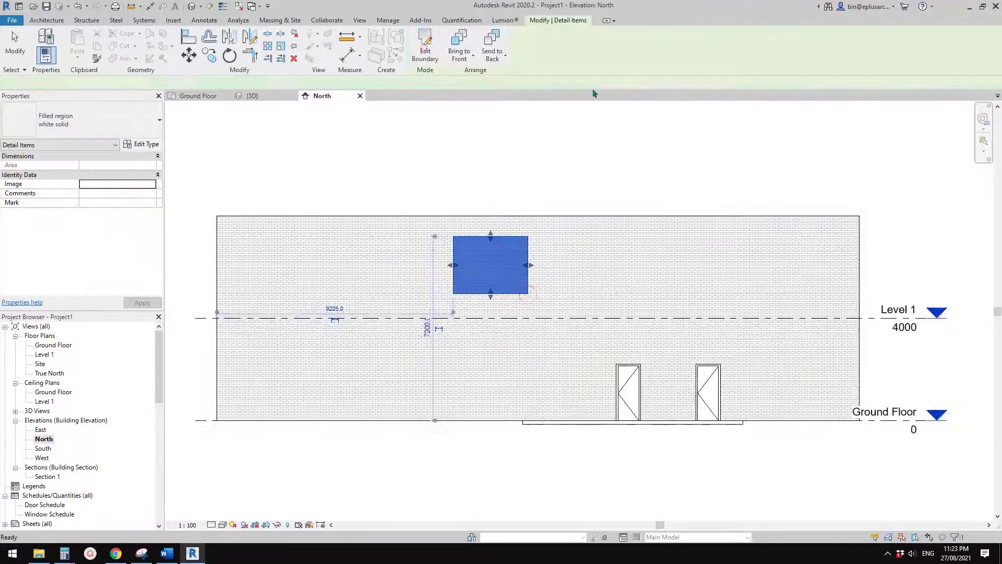
- Move the white solid filled region over the left door and extend it down to the Ground Floor level
key(Escape)
mouse_move(490, 258)
mouse_down()
mouse_move(600, 367)
mouse_move(640, 389)
mouse_move(631, 345)
mouse_up()
key(Escape)
click(645, 392)
key(Escape)
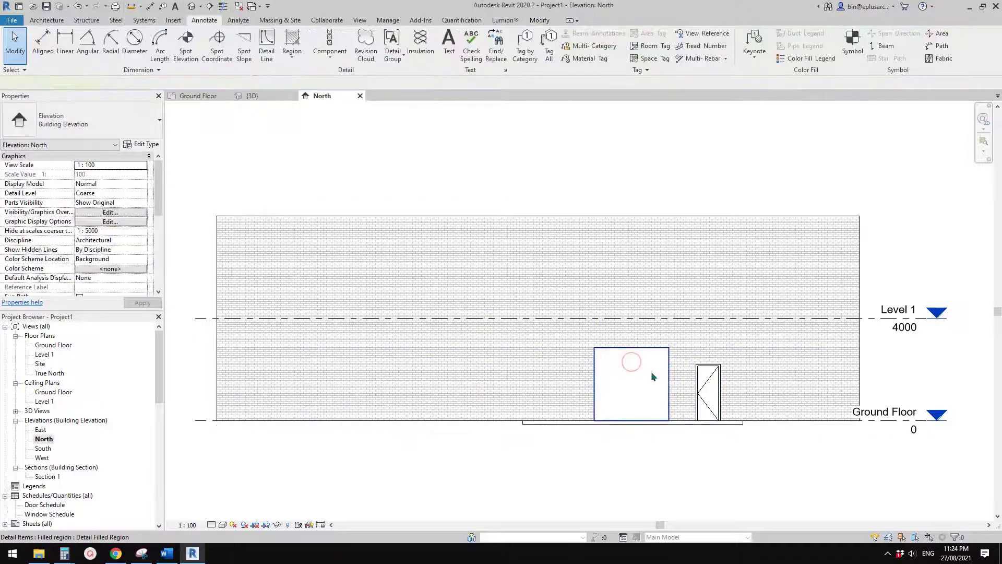
- Move the filled region off the door onto the upper left part of the brick wall
click(653, 374)
click(139, 129)
click(659, 383)
drag(651, 383, 438, 269)
- Try the Diagonal Crosshatch - Transparent type on the filled region and set it to Diagonal Crosshatch
click(131, 123)
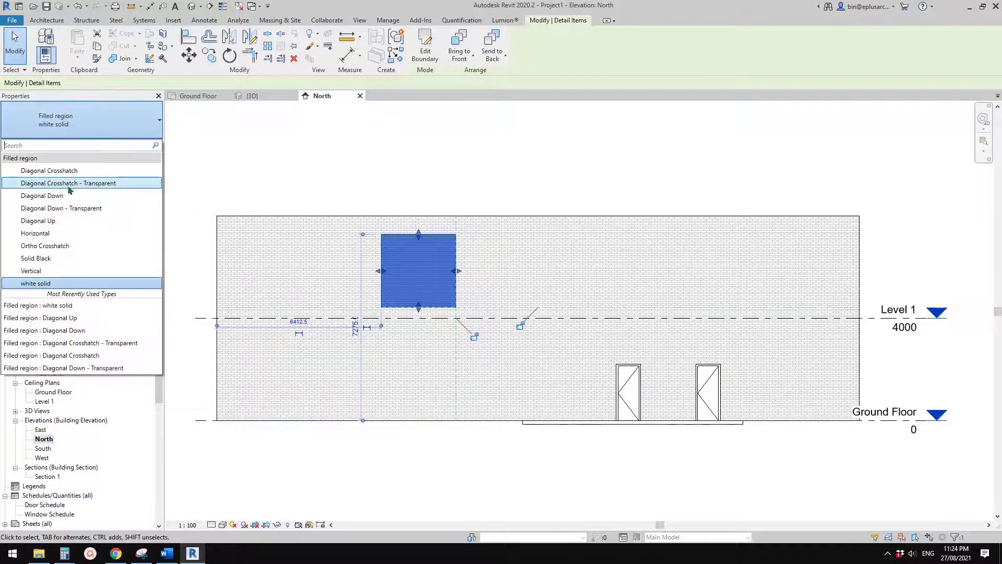
click(68, 187)
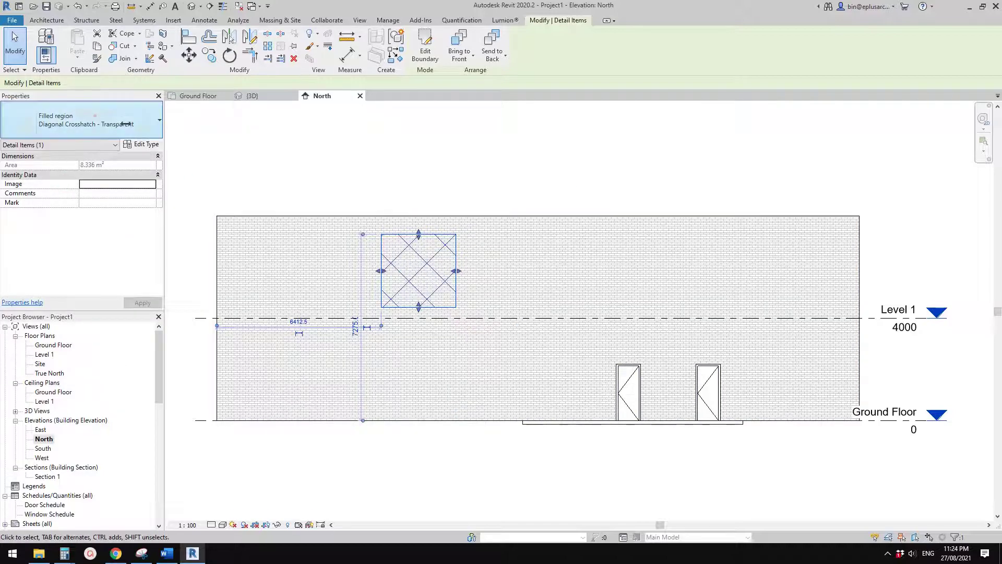
click(105, 120)
click(89, 173)
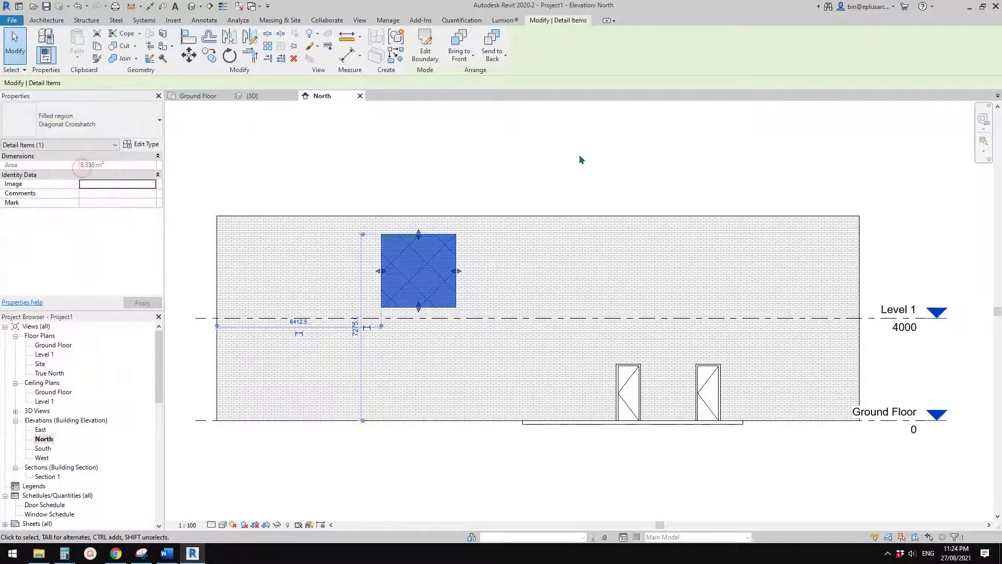
click(504, 164)
mouse_move(574, 147)
middle_down()
mouse_move(569, 157)
mouse_move(595, 183)
middle_up()
- Return to the Ground Floor plan and review the region tools alongside the hatched filled region and the masking region
double_click(57, 347)
middle_drag(483, 281, 456, 280)
middle_drag(536, 278, 521, 280)
scroll(470, 299, down, 1)
mouse_move(456, 303)
middle_down()
mouse_move(480, 303)
mouse_move(462, 312)
mouse_move(496, 297)
mouse_move(540, 309)
middle_up()
middle_drag(476, 208, 476, 217)
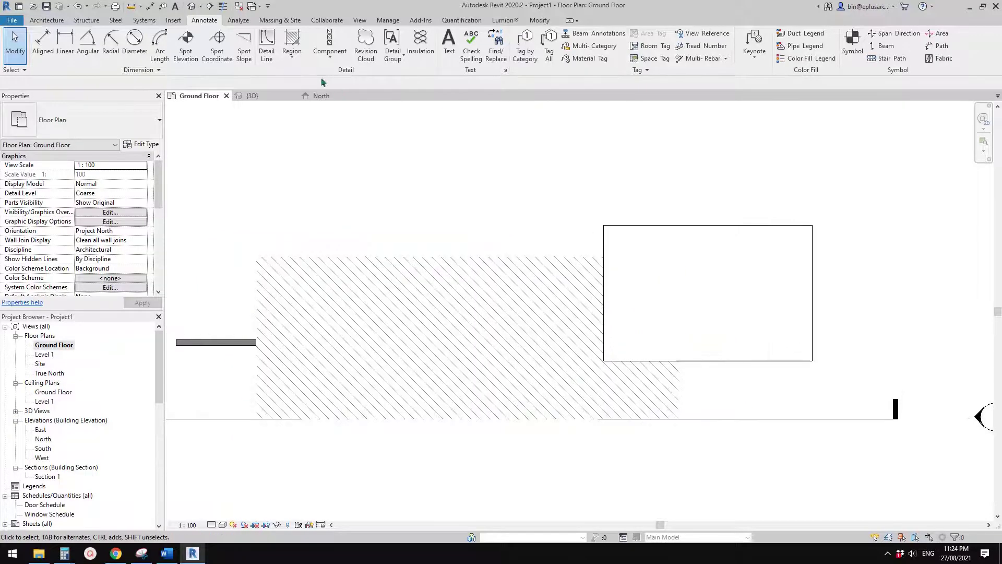
click(290, 58)
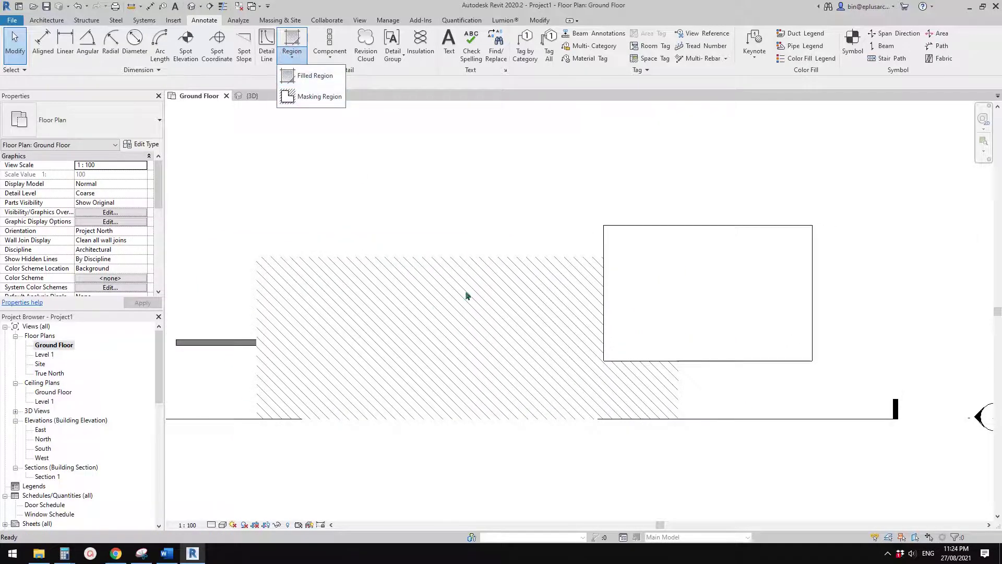
click(489, 294)
click(489, 294)
click(743, 248)
click(549, 198)
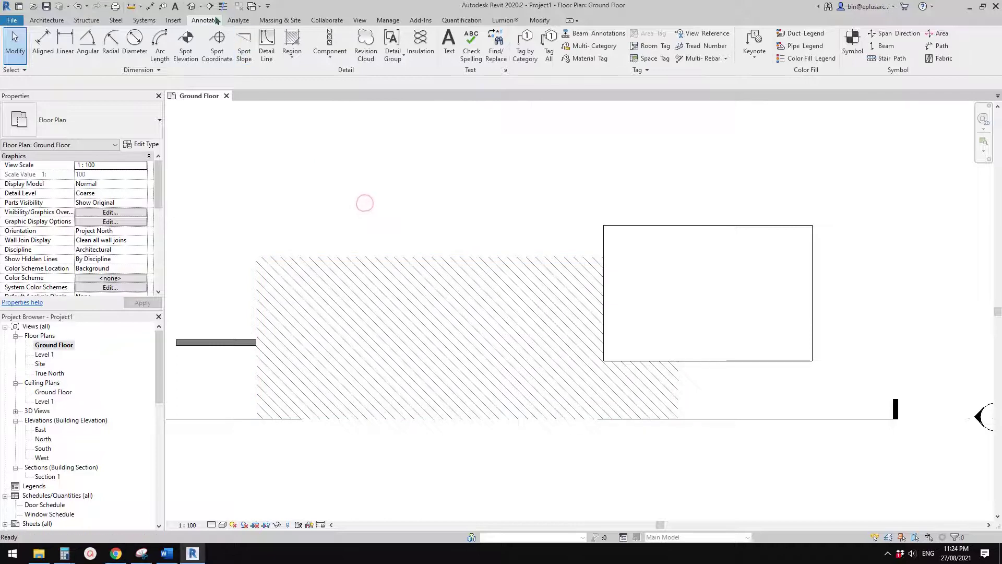
- Open the 3D view and examine the brick surface pattern on the wall, selecting the wall once
click(191, 7)
scroll(441, 268, up, 3)
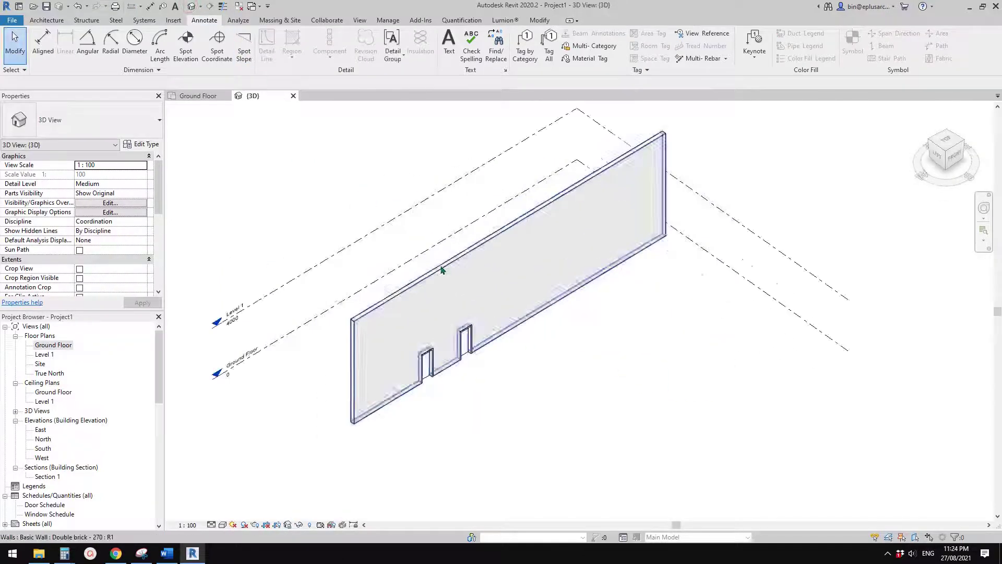
mouse_move(489, 291)
shift+middle_down()
mouse_move(447, 271)
mouse_move(475, 305)
shift+middle_up()
scroll(394, 272, up, 3)
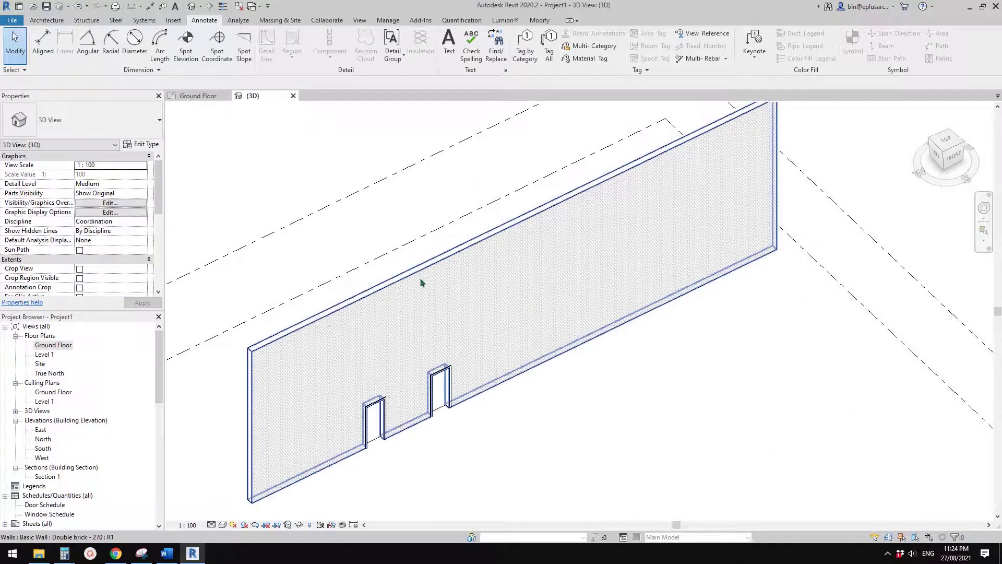
middle_drag(482, 309, 472, 313)
click(476, 311)
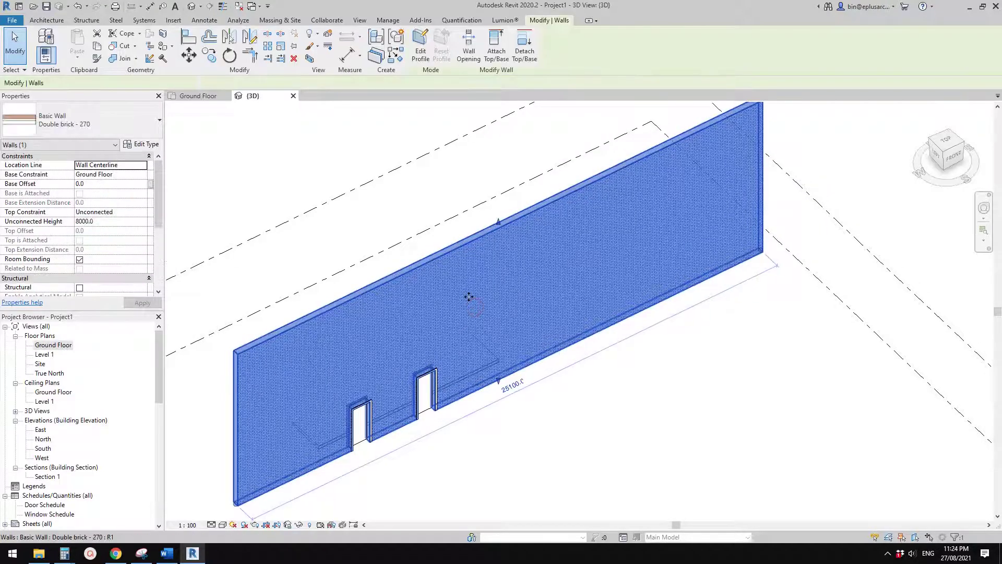
key(Escape)
- Inspect the Diagonal Down filled region covering the wall and doors in the Ground Floor plan
key(ctrl+Tab)
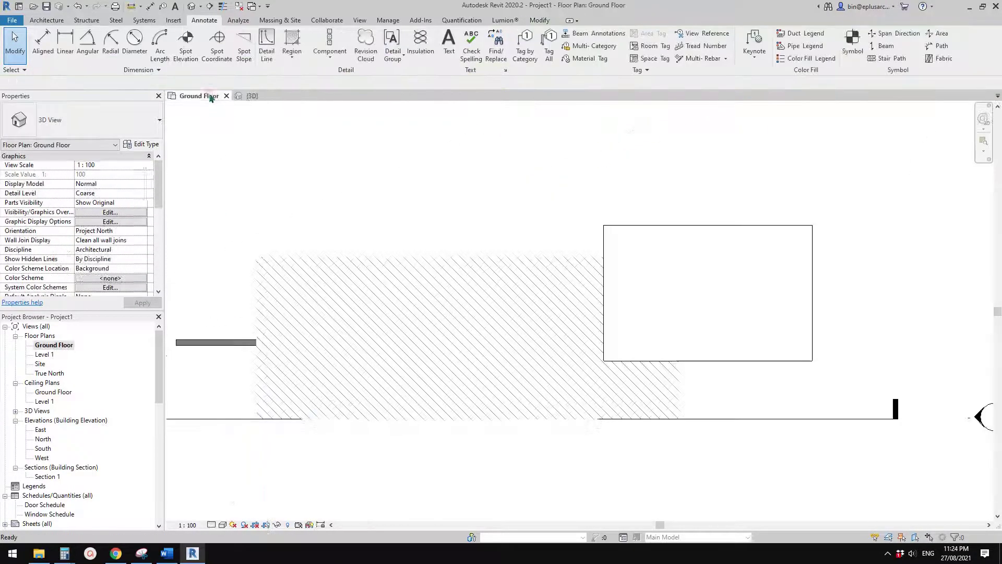
click(450, 320)
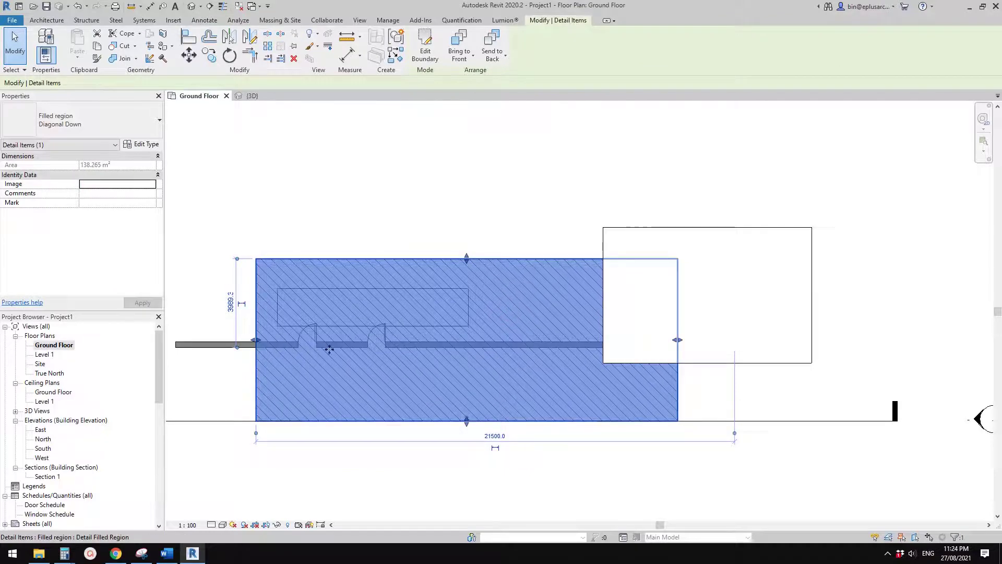
middle_drag(349, 349, 362, 351)
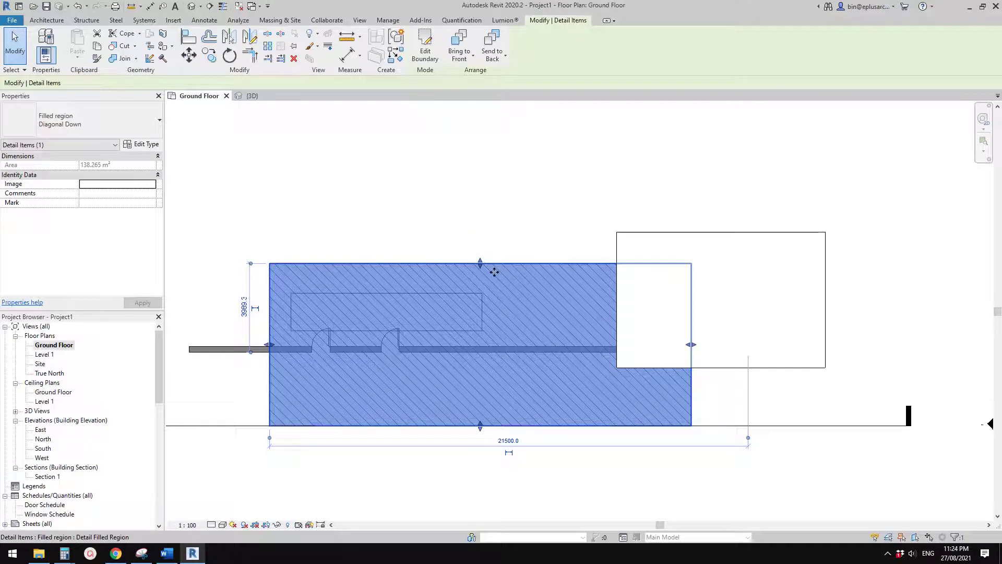
middle_drag(465, 267, 502, 262)
click(347, 184)
- Create a legend view named Legend 1 at 1 : 50 scale
click(360, 20)
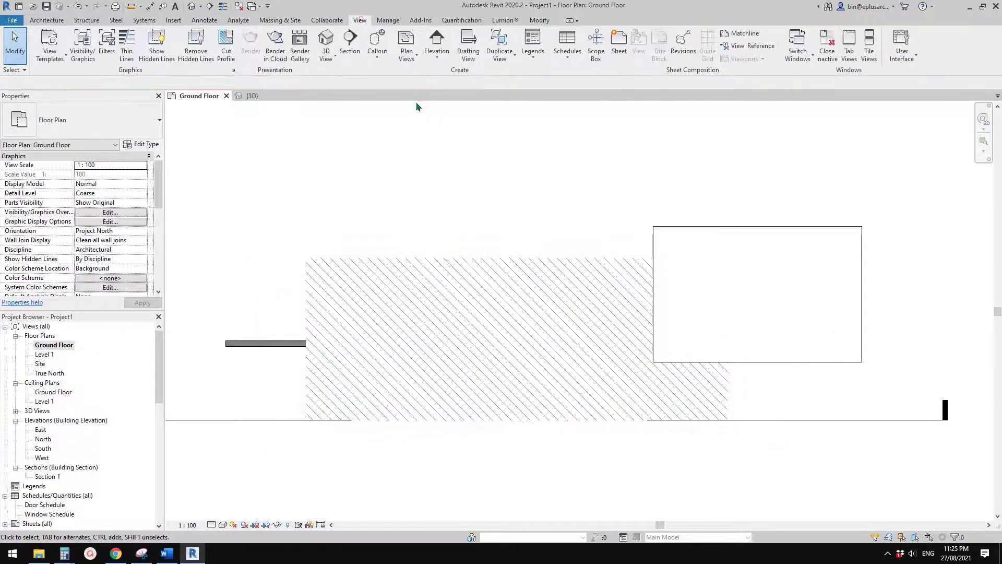
click(533, 47)
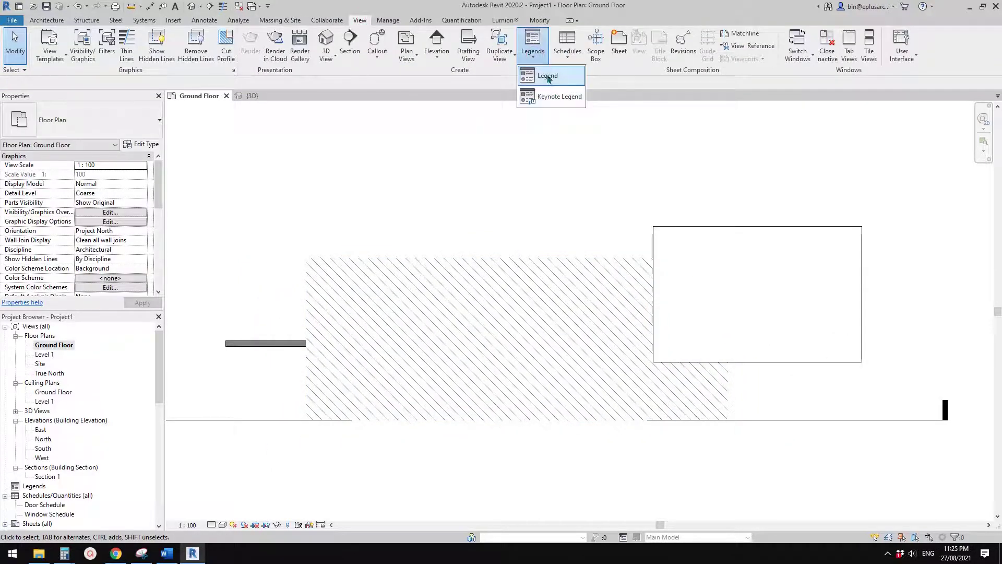
click(547, 76)
click(511, 307)
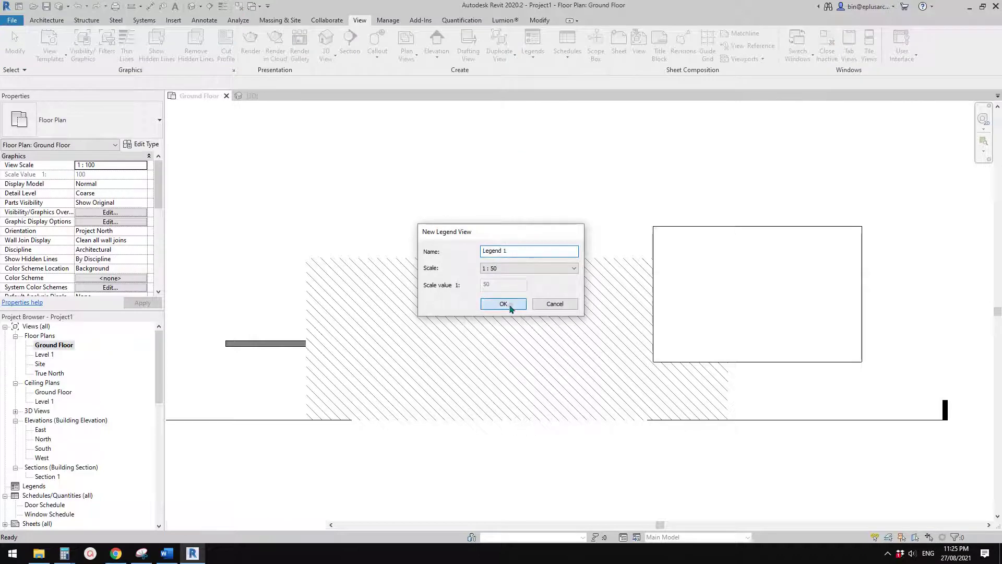
- Draw a rectangular white solid filled region about 1700 by 1000 mm in the legend
click(204, 21)
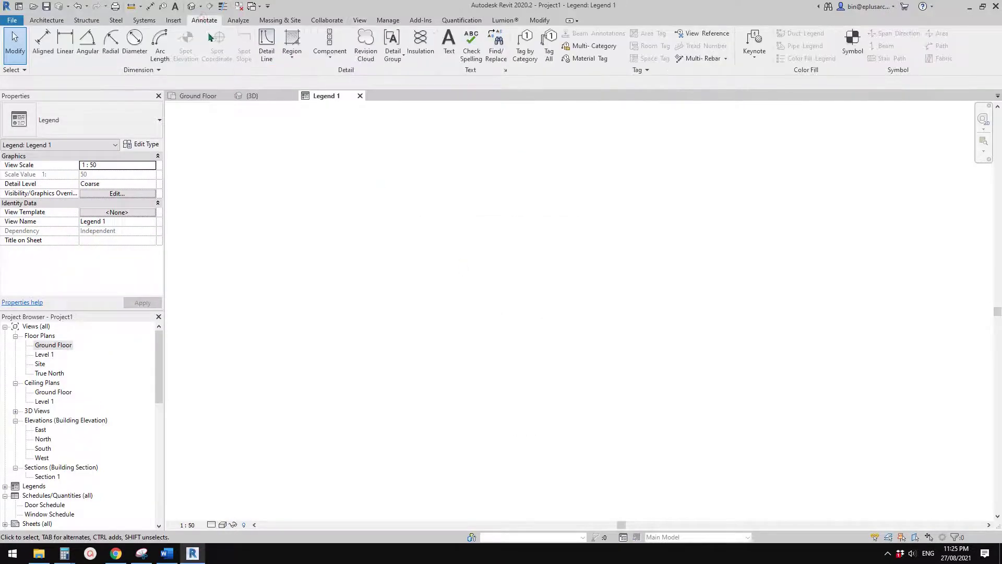
click(296, 52)
click(316, 76)
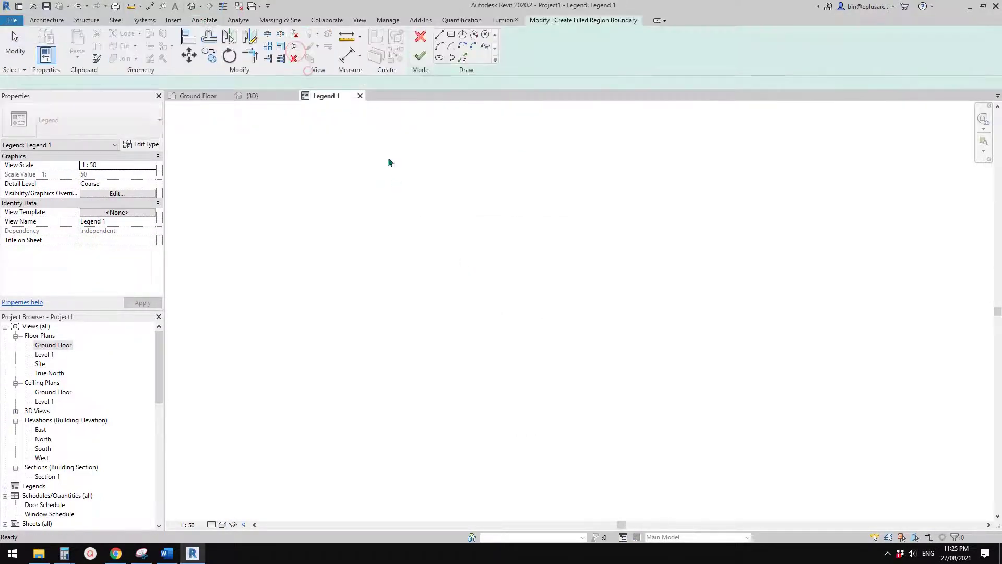
click(365, 238)
click(494, 313)
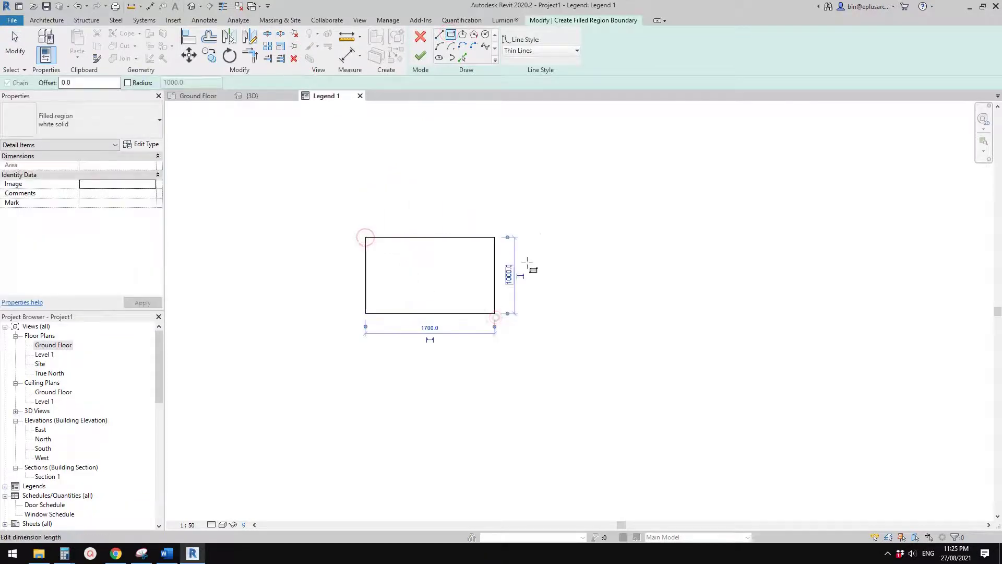
click(420, 59)
key(Escape)
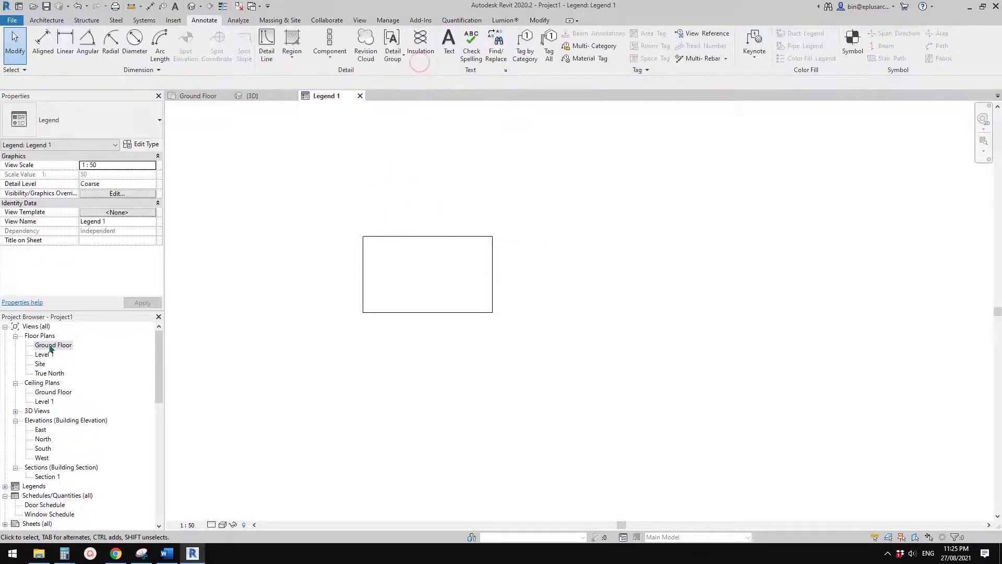
- Revisit the Ground Floor plan, open the 3D view, and inspect the double brick wall's surface pattern up close
double_click(54, 344)
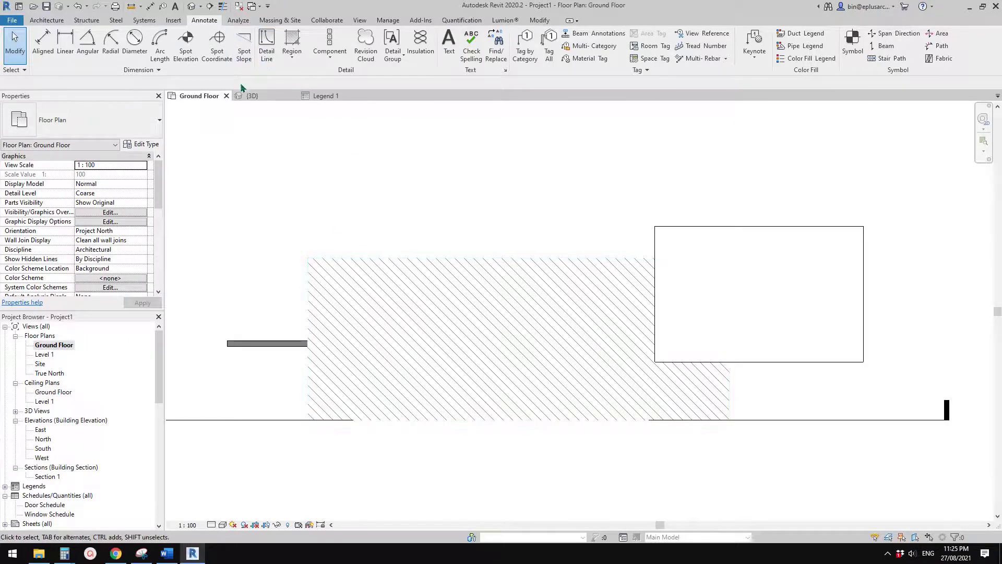
click(192, 6)
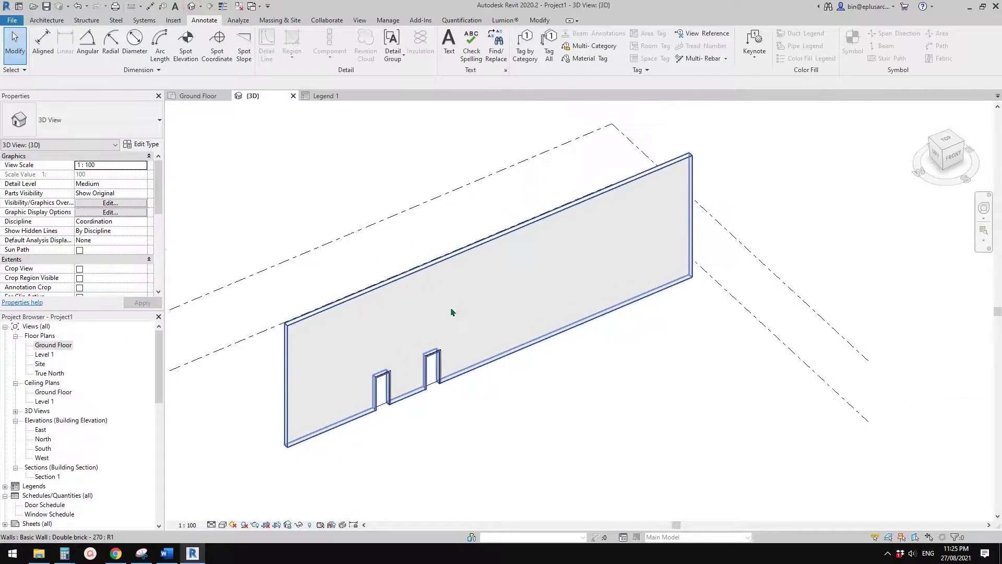
click(432, 334)
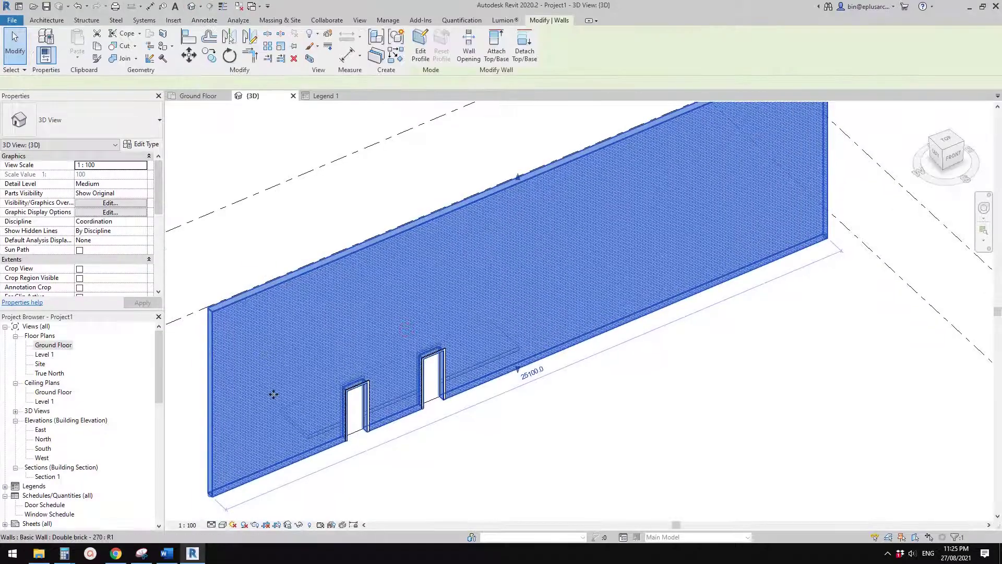
scroll(433, 322, down, 1)
shift+middle_drag(433, 322, 404, 319)
scroll(402, 320, up, 2)
key(Escape)
scroll(402, 329, down, 2)
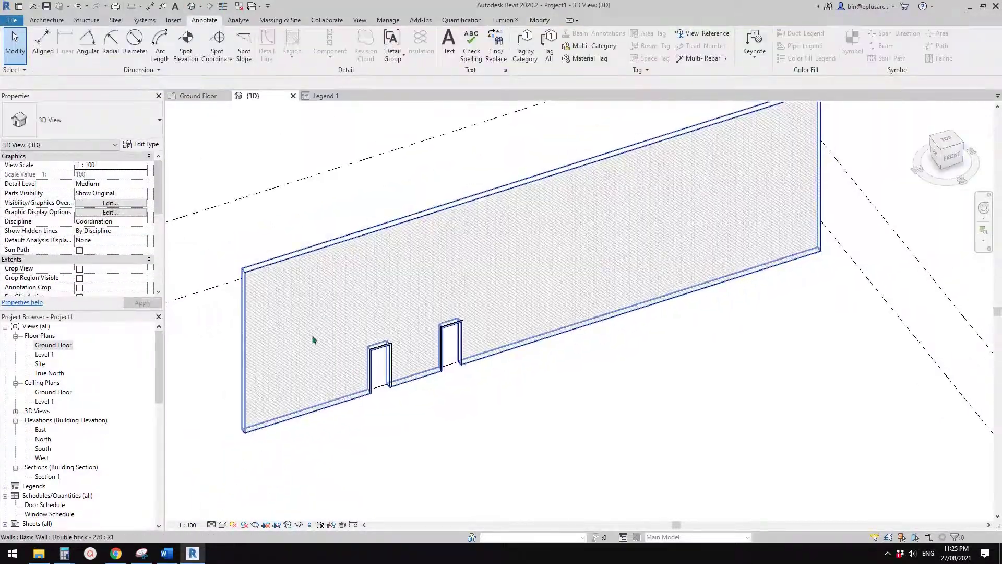
- Examine the wall in 3D from its other side together with the floor slab beside the doors
shift+middle_drag(477, 309, 471, 325)
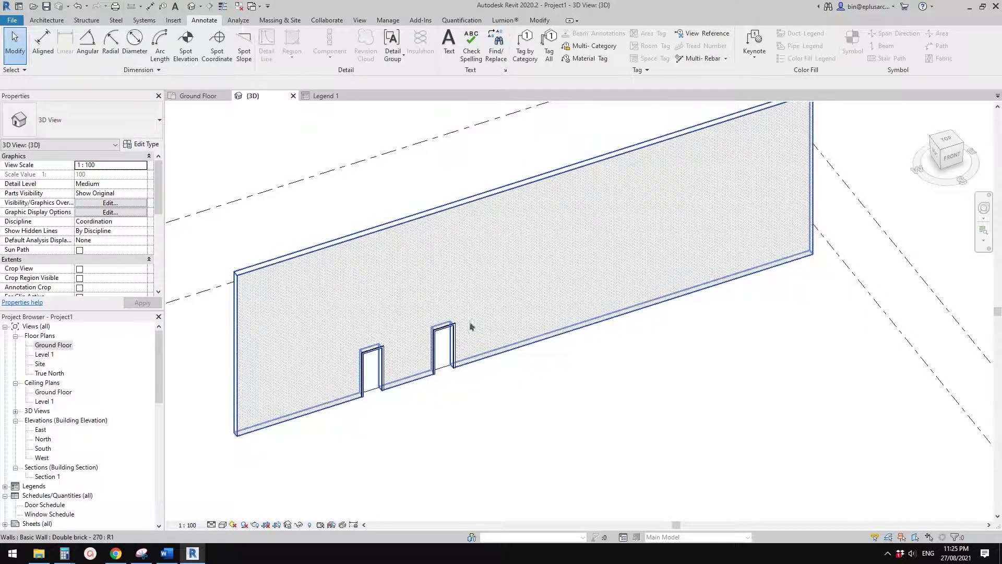
click(280, 331)
key(Escape)
shift+middle_drag(292, 344, 446, 336)
click(51, 20)
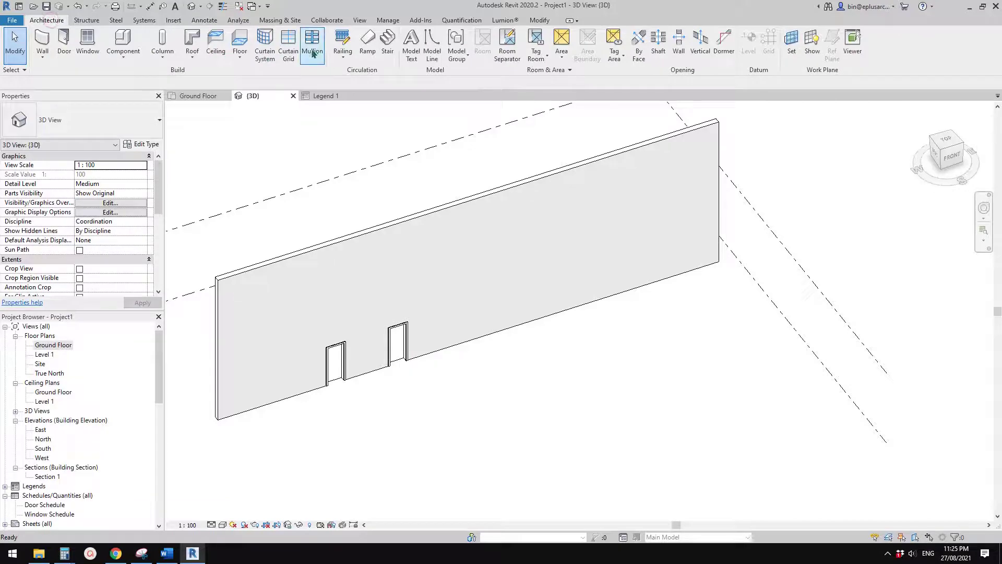
shift+middle_drag(468, 311, 470, 386)
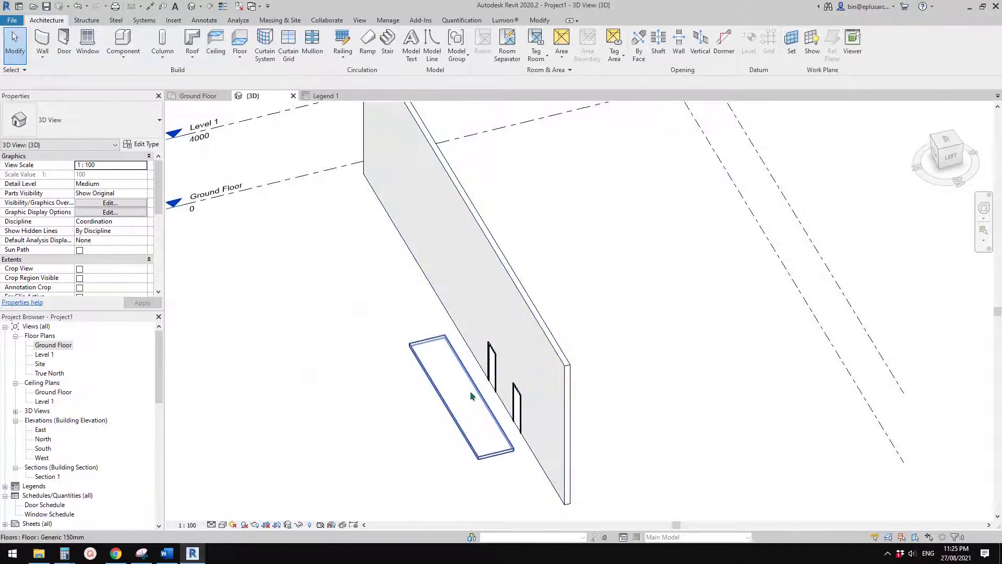
- Inspect the generic 150 mm floor slab beside the doors in 3D, comparing its surface with the adjacent wall's hatch
click(434, 337)
shift+middle_drag(421, 339, 469, 390)
scroll(415, 322, up, 3)
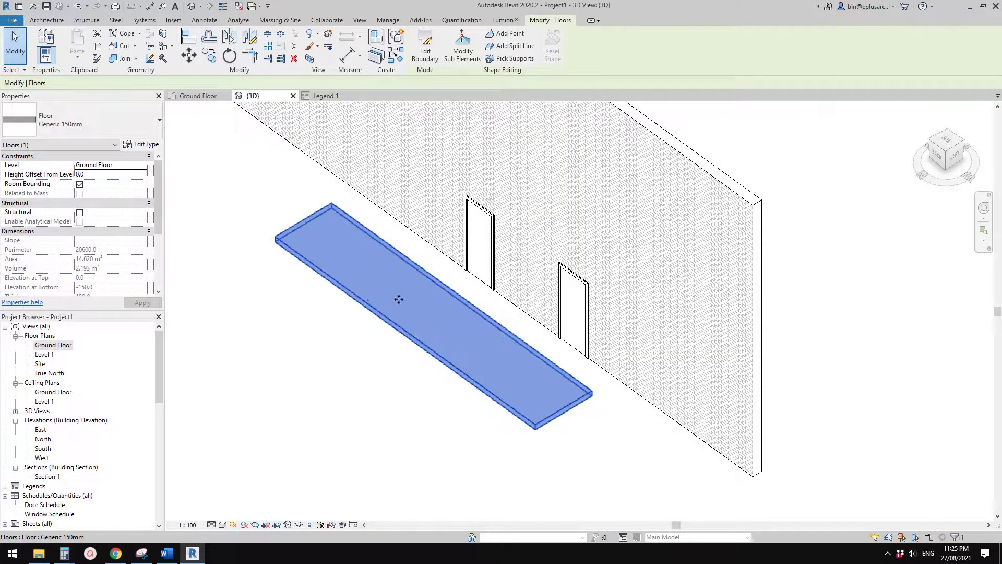
scroll(416, 318, down, 1)
shift+middle_drag(409, 298, 422, 325)
key(Escape)
scroll(417, 330, up, 1)
click(393, 314)
scroll(401, 317, down, 1)
scroll(420, 323, up, 1)
key(Escape)
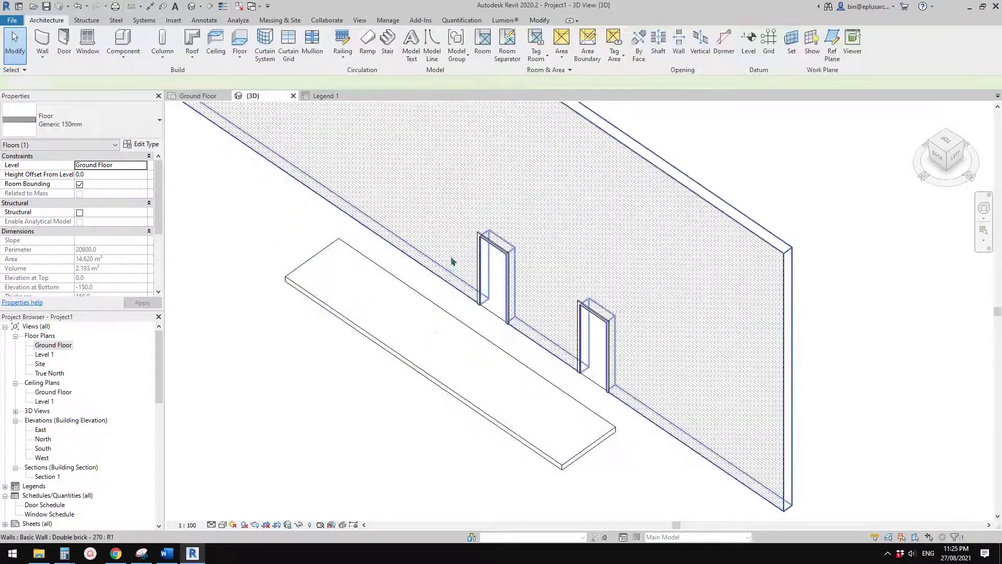
middle_drag(439, 215, 473, 217)
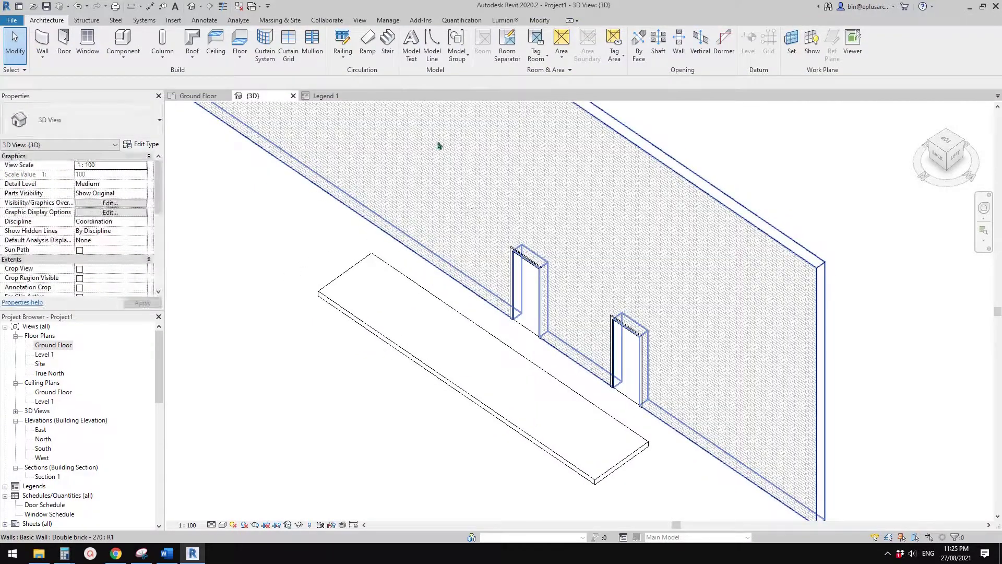
- Review the layer assembly of the Double brick - 270 wall type and close it without changes
click(389, 21)
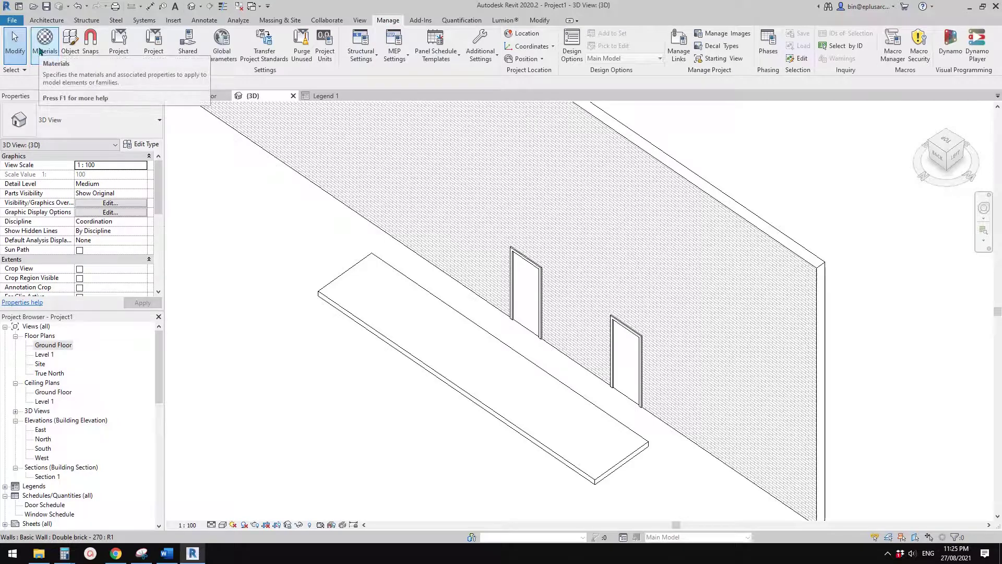
middle_drag(338, 258, 340, 269)
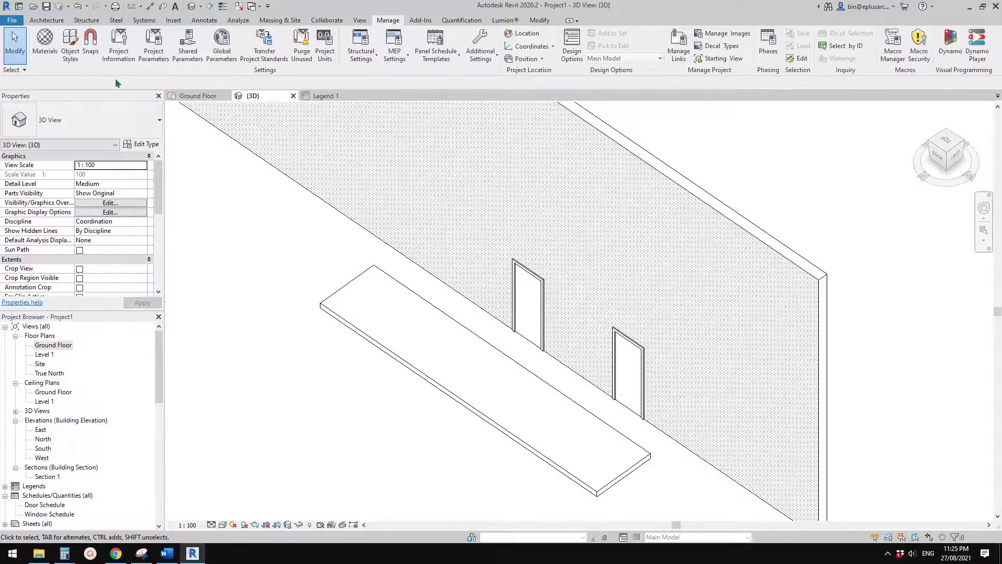
click(479, 216)
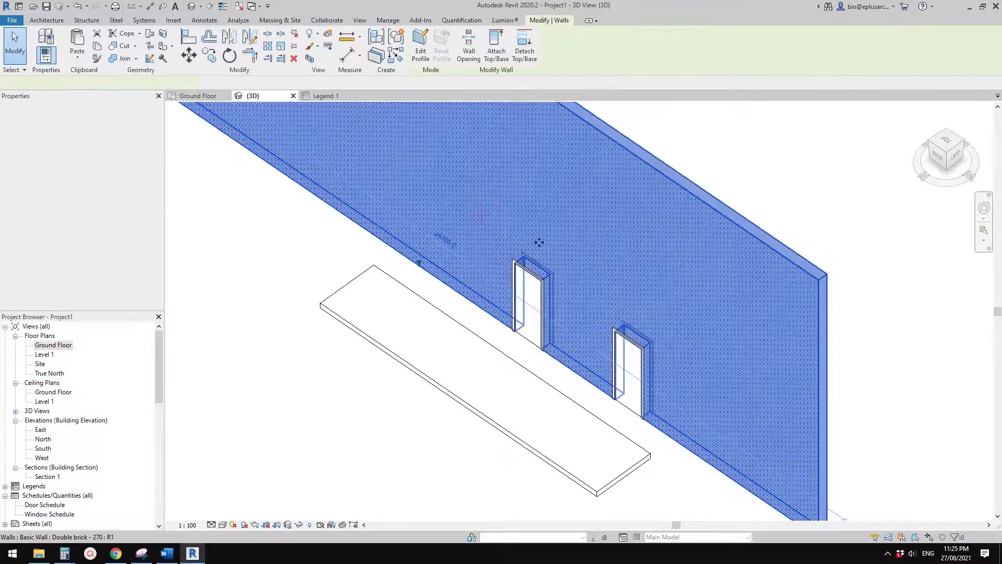
scroll(501, 229, down, 2)
click(140, 146)
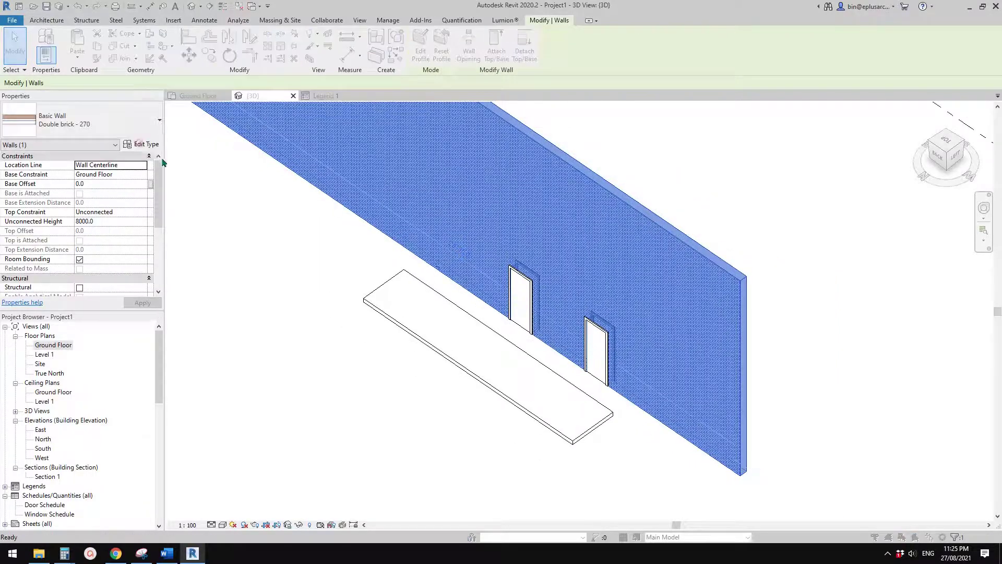
click(272, 215)
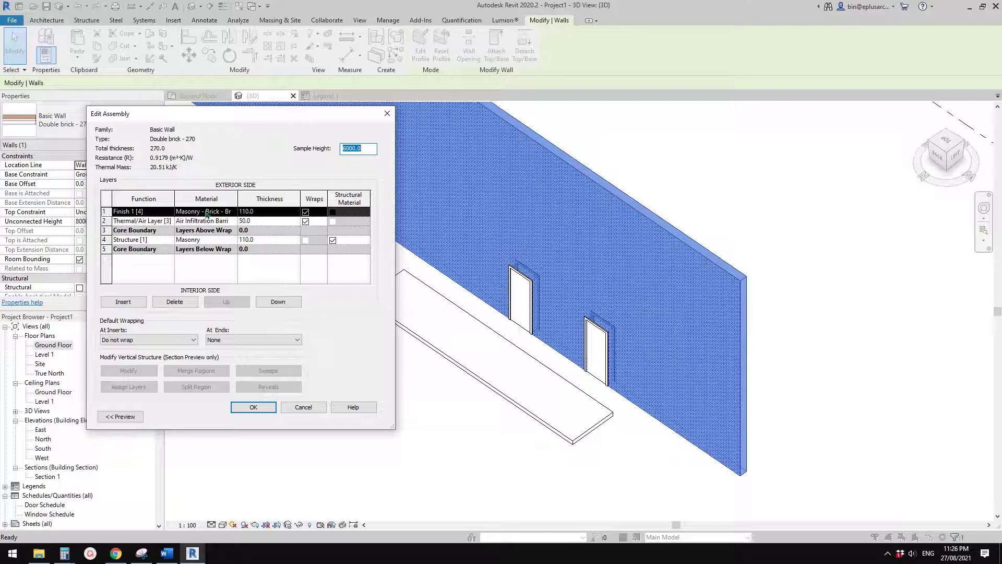
click(387, 114)
click(385, 110)
- Orbit to the other face of the double brick wall in 3D and examine its surface pattern
shift+middle_drag(629, 307, 401, 239)
key(Escape)
click(495, 248)
key(Escape)
click(374, 260)
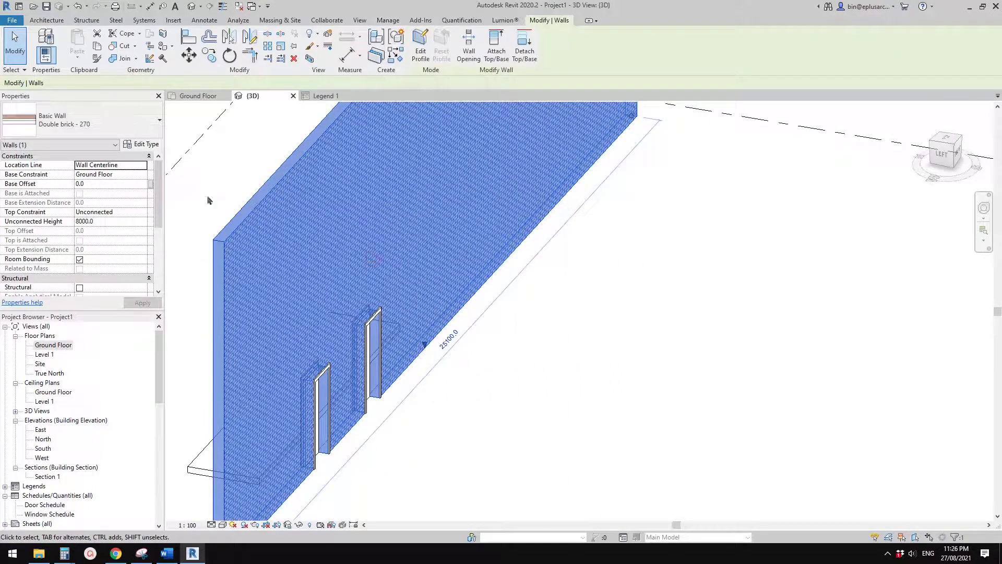
key(Escape)
scroll(336, 242, down, 2)
shift+middle_drag(335, 242, 271, 446)
click(369, 241)
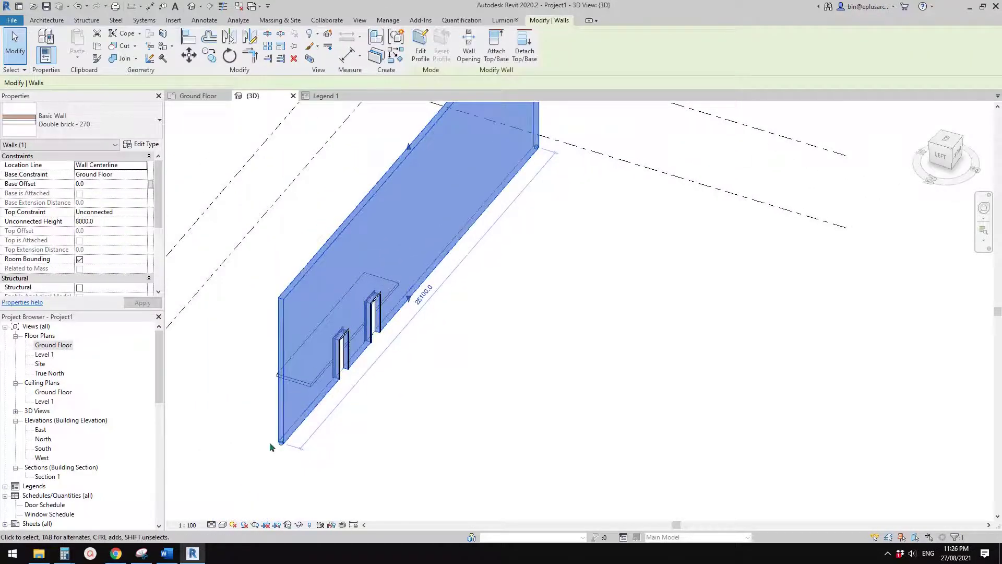
- In the Ground Floor plan, move the diagonally hatched filled region and the blank rectangular region clear of the wall
double_click(53, 344)
key(Escape)
click(277, 344)
middle_drag(253, 371, 333, 375)
scroll(333, 375, up, 3)
key(Escape)
click(363, 333)
scroll(335, 329, down, 3)
middle_drag(451, 351, 367, 346)
scroll(506, 348, up, 3)
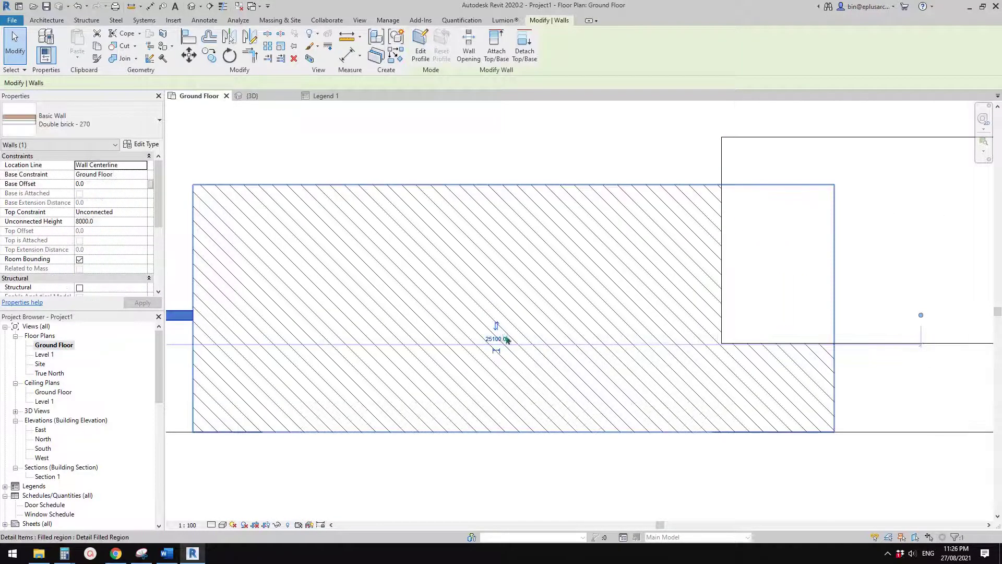
scroll(505, 337, down, 4)
key(Escape)
drag(525, 296, 360, 103)
drag(693, 255, 745, 196)
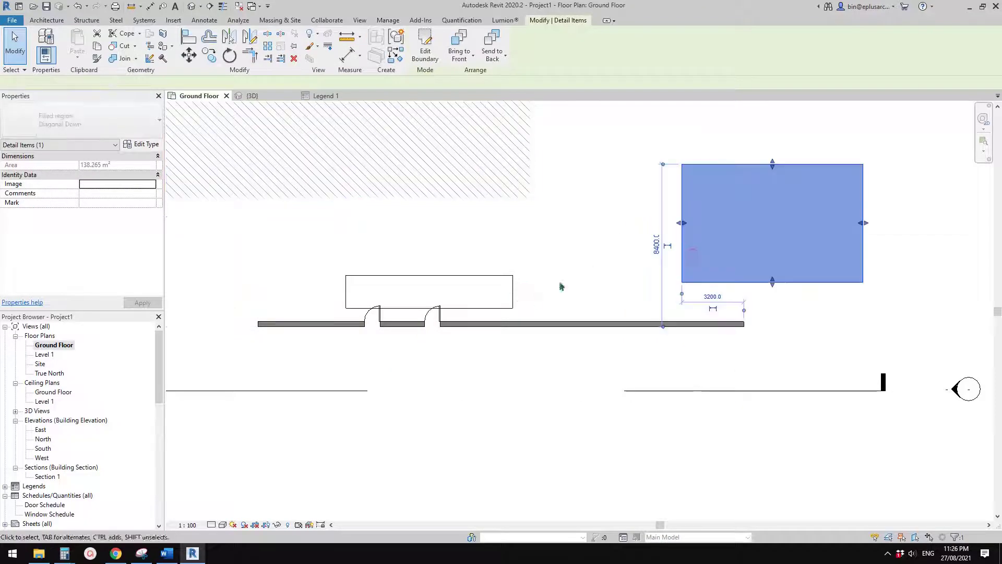
- Check the double brick wall's layer assembly and type properties from the Ground Floor plan, leaving everything unchanged
click(492, 291)
key(Escape)
scroll(478, 329, up, 3)
click(483, 321)
scroll(483, 332, down, 1)
middle_drag(477, 335, 498, 339)
scroll(489, 342, up, 1)
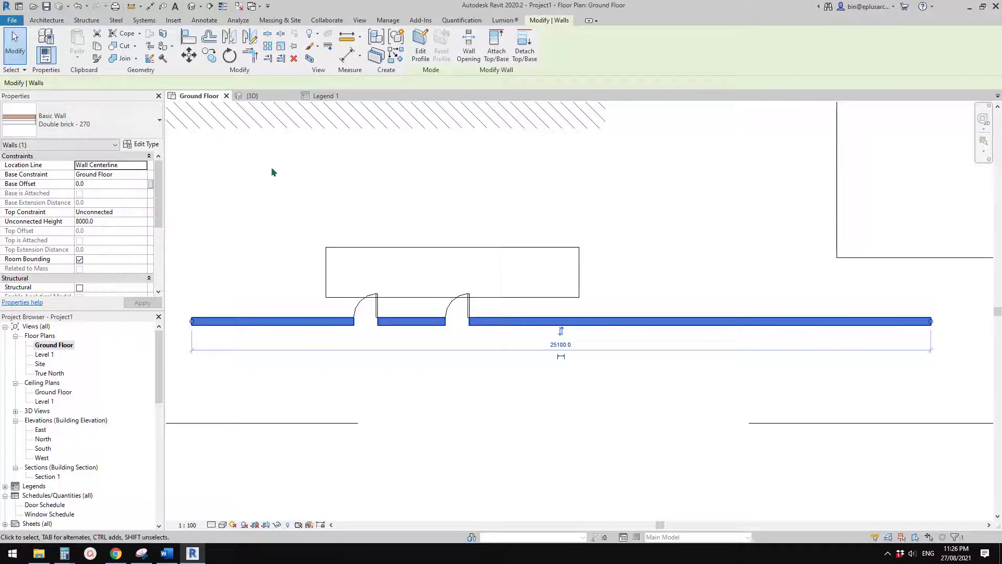
click(152, 145)
click(294, 218)
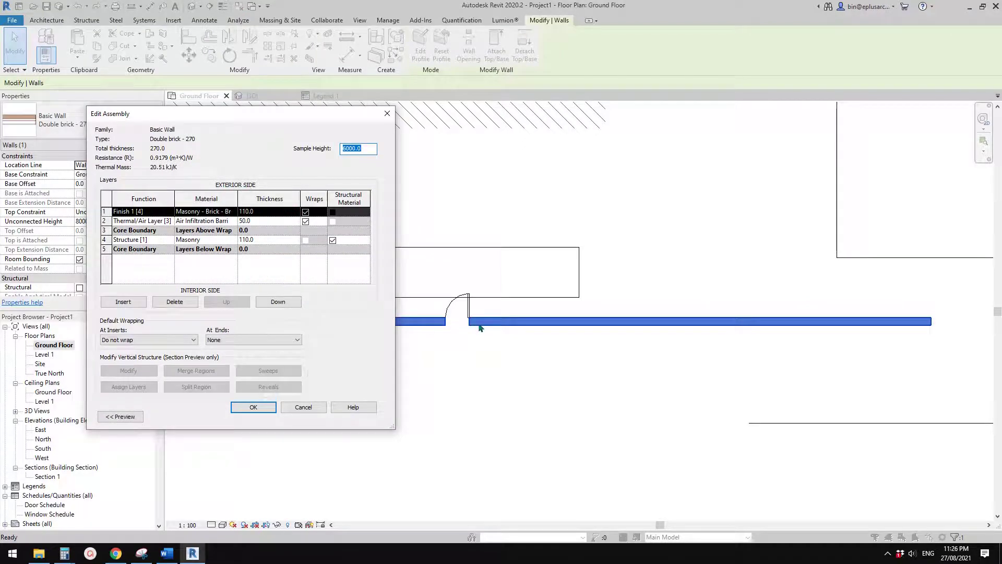
click(388, 114)
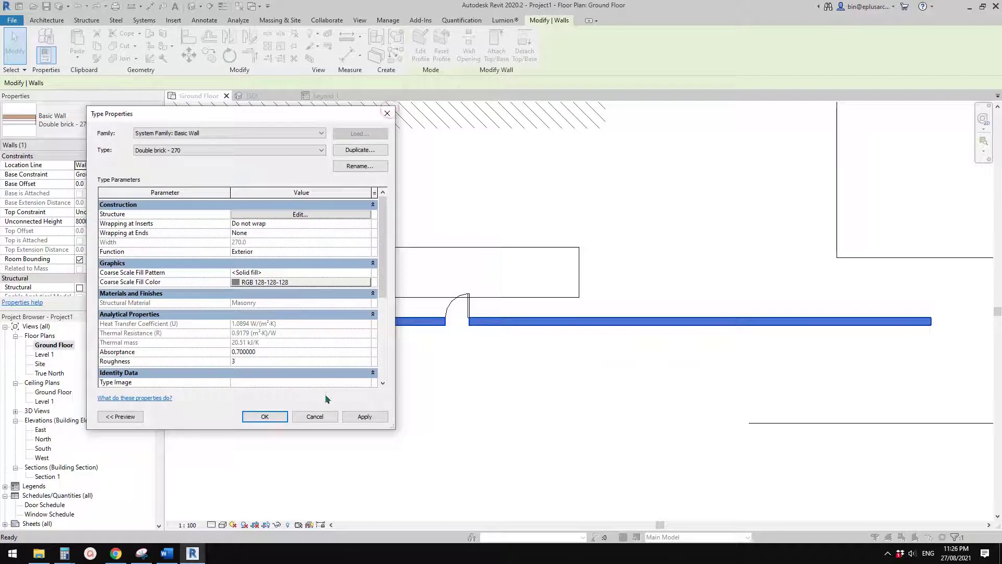
click(324, 414)
- Open the South elevation from its marker in the Ground Floor plan and frame the wall's brick pattern around the doors
click(492, 381)
click(529, 325)
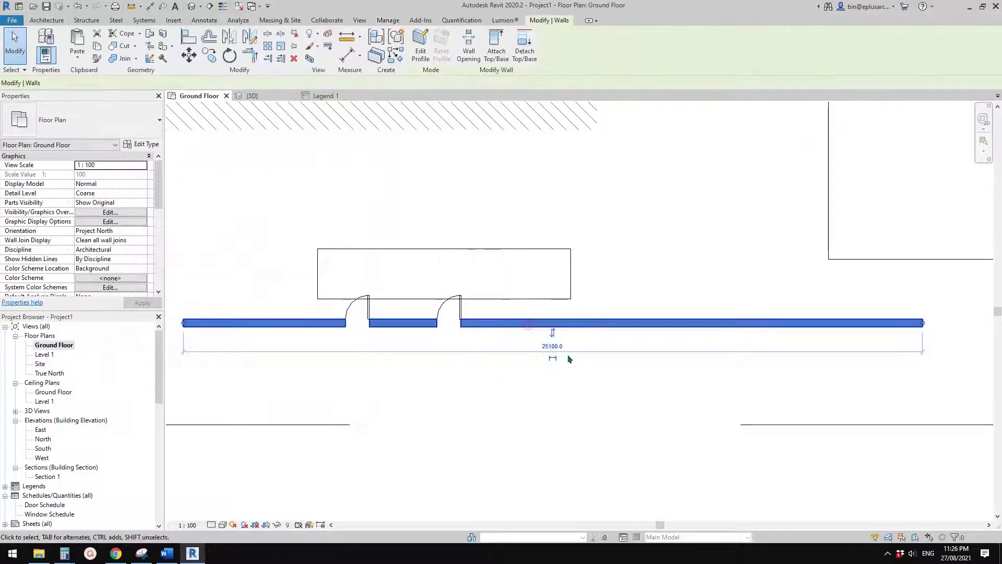
scroll(543, 340, down, 3)
middle_drag(516, 346, 480, 257)
scroll(456, 355, down, 1)
scroll(450, 360, down, 1)
scroll(483, 360, down, 1)
click(478, 475)
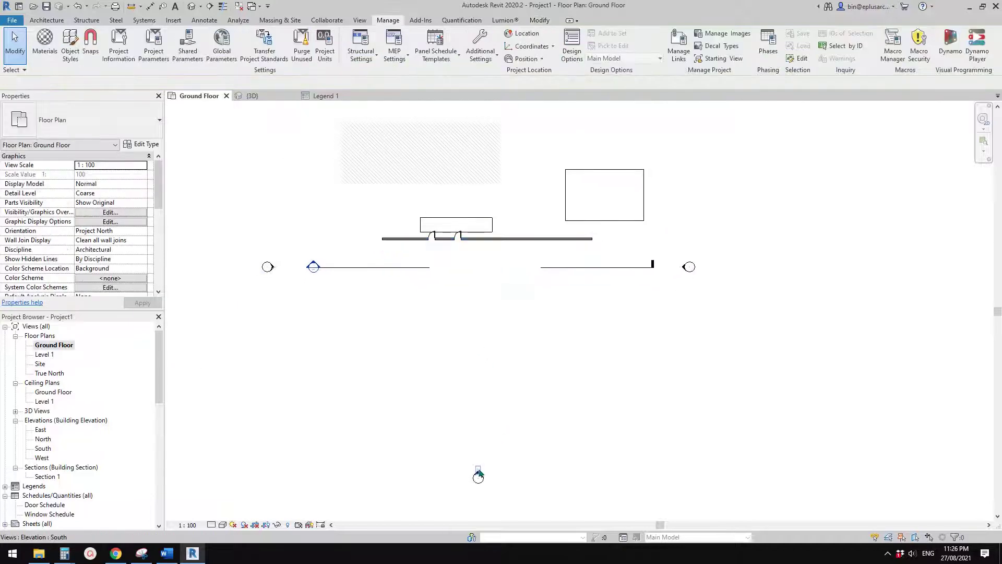
right_click(477, 468)
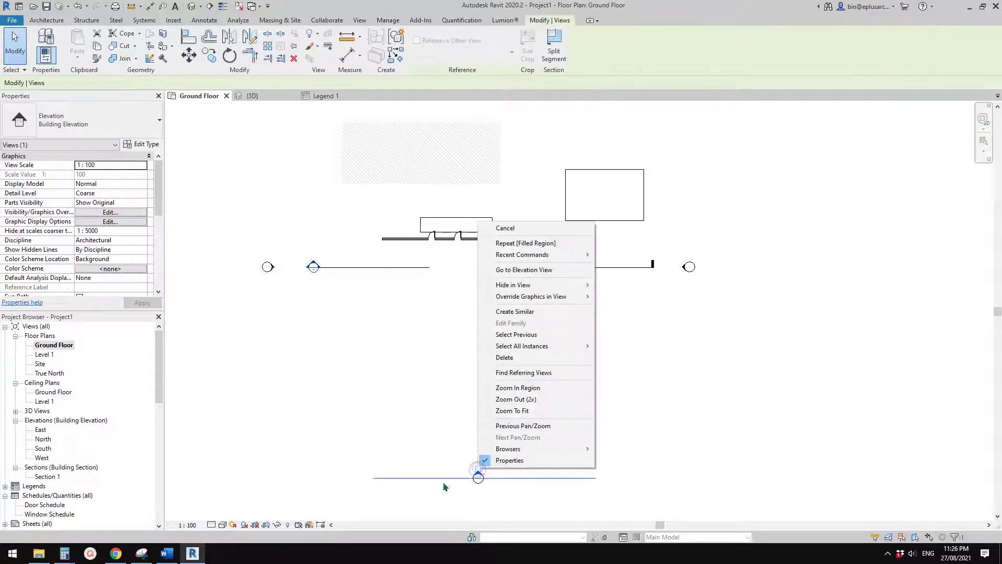
click(524, 270)
scroll(474, 289, up, 2)
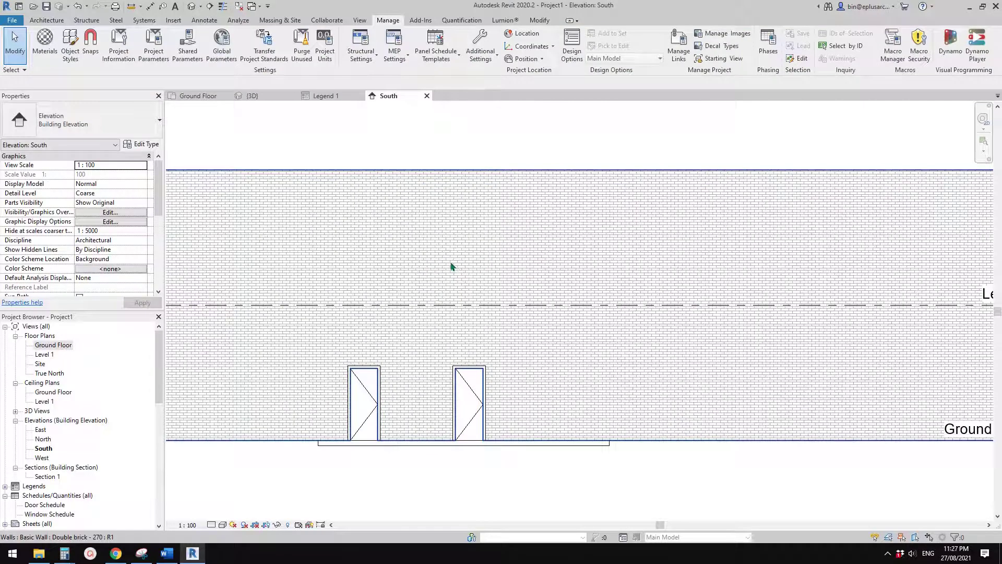
middle_drag(437, 263, 493, 263)
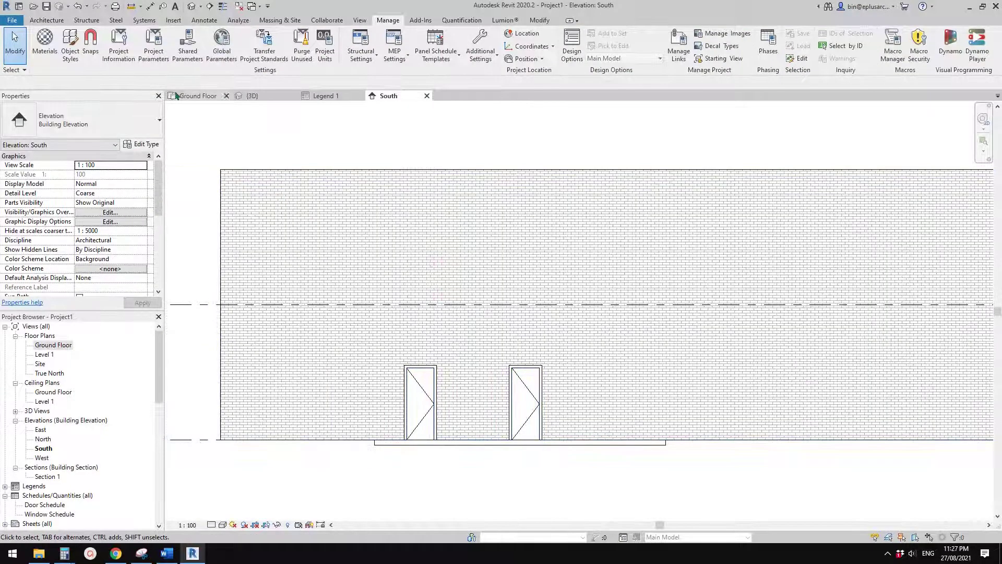
- Open the material of the Double brick - 270 wall's exterior Finish 1 layer in the Material Browser
click(310, 212)
click(141, 144)
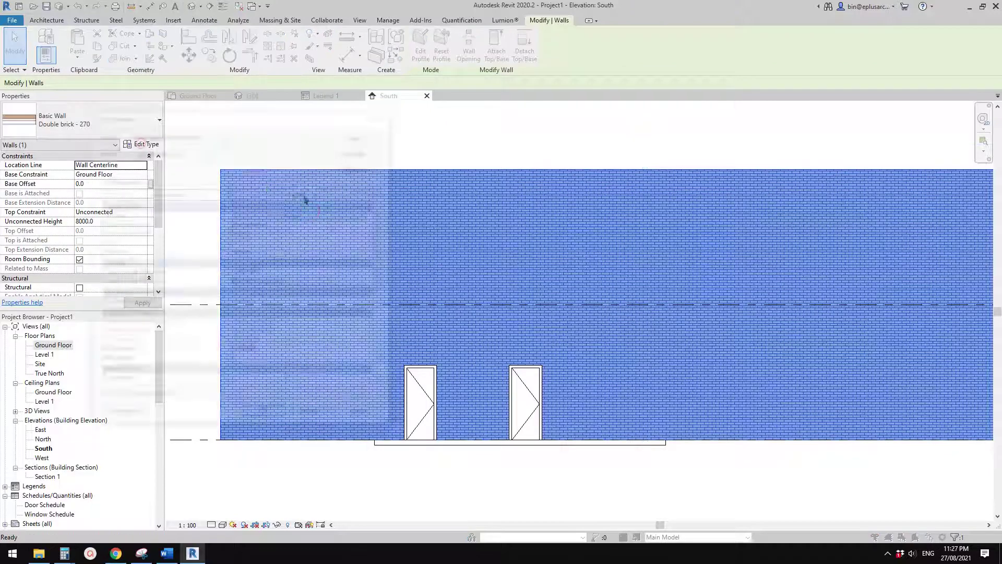
click(319, 277)
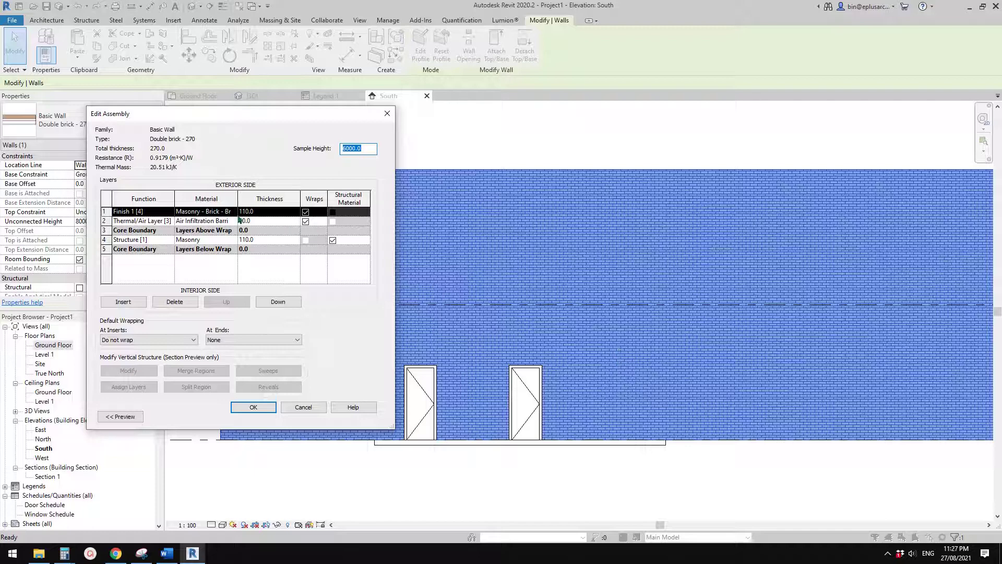
click(235, 213)
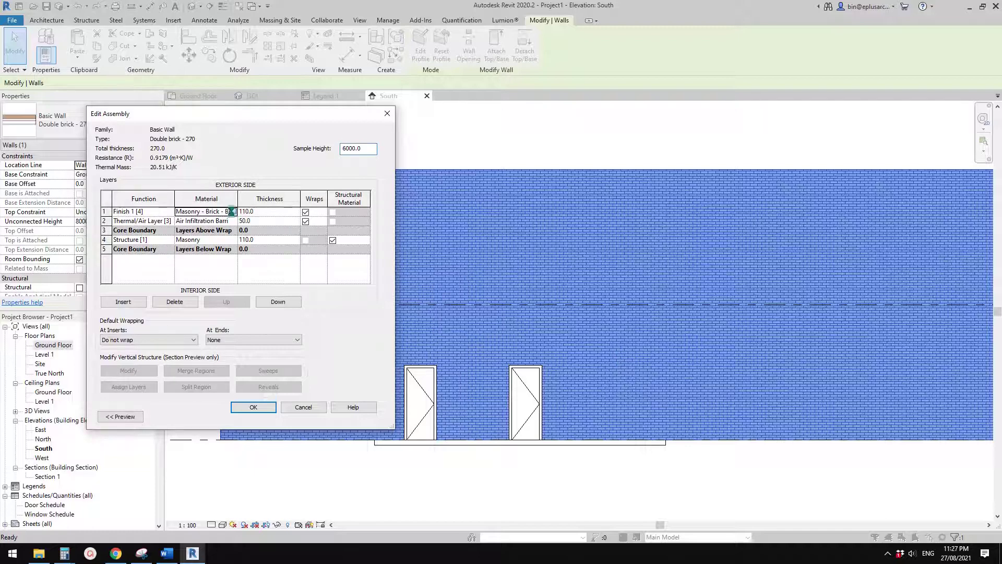
click(234, 211)
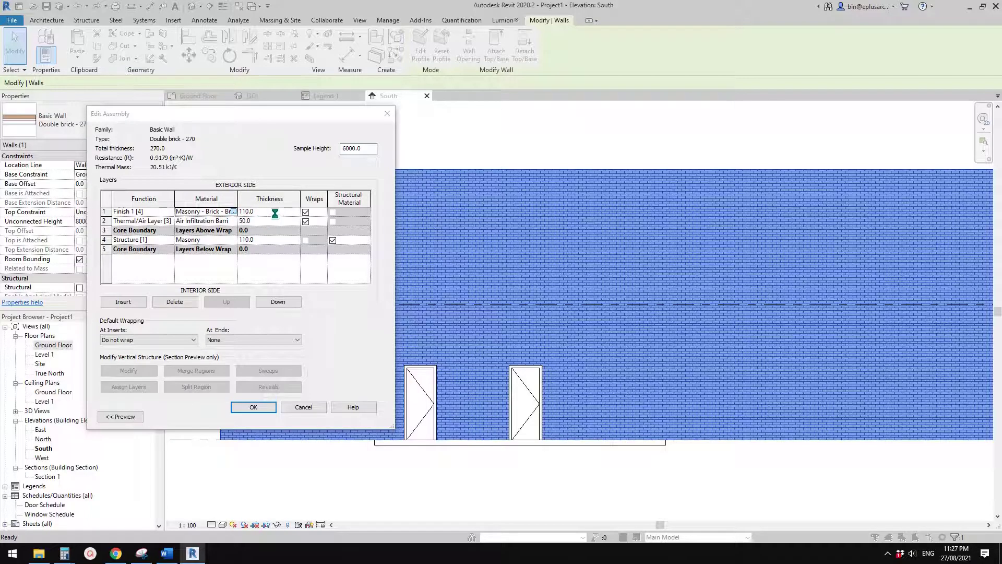
drag(445, 128, 336, 93)
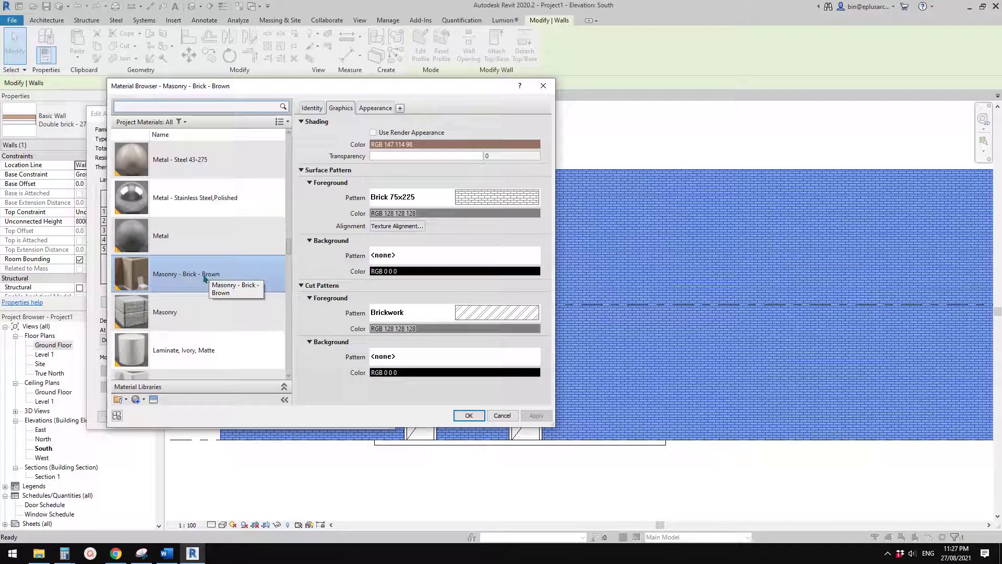
- Select the Masonry material and set its surface foreground pattern to the Block 225x450 model pattern
click(178, 317)
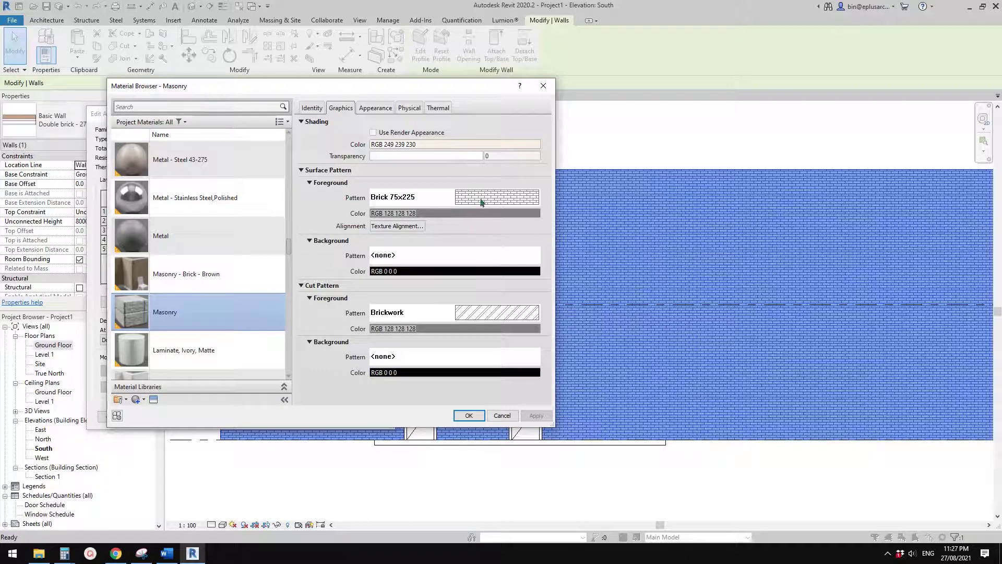
drag(380, 85, 358, 95)
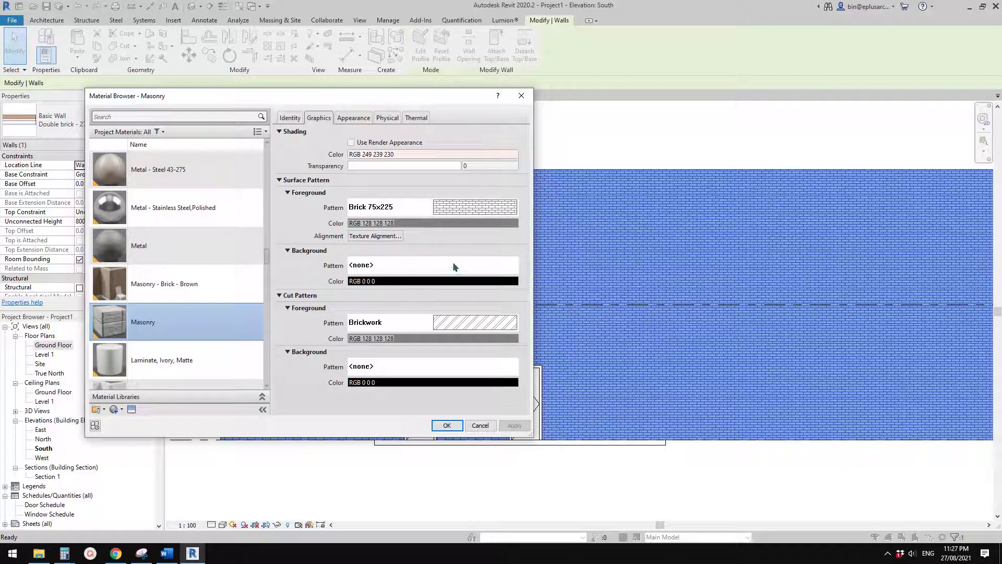
click(458, 212)
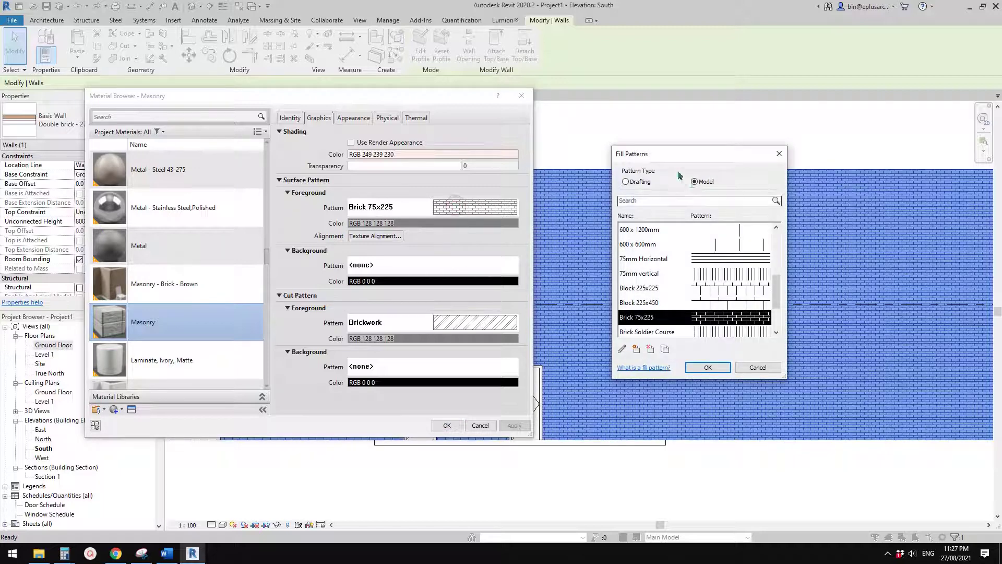
drag(690, 151, 656, 133)
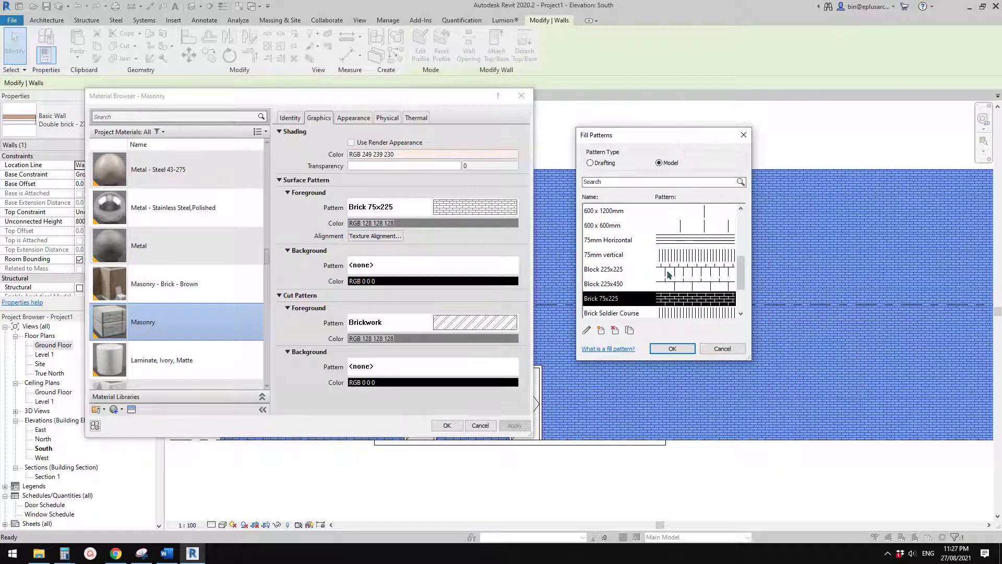
click(655, 284)
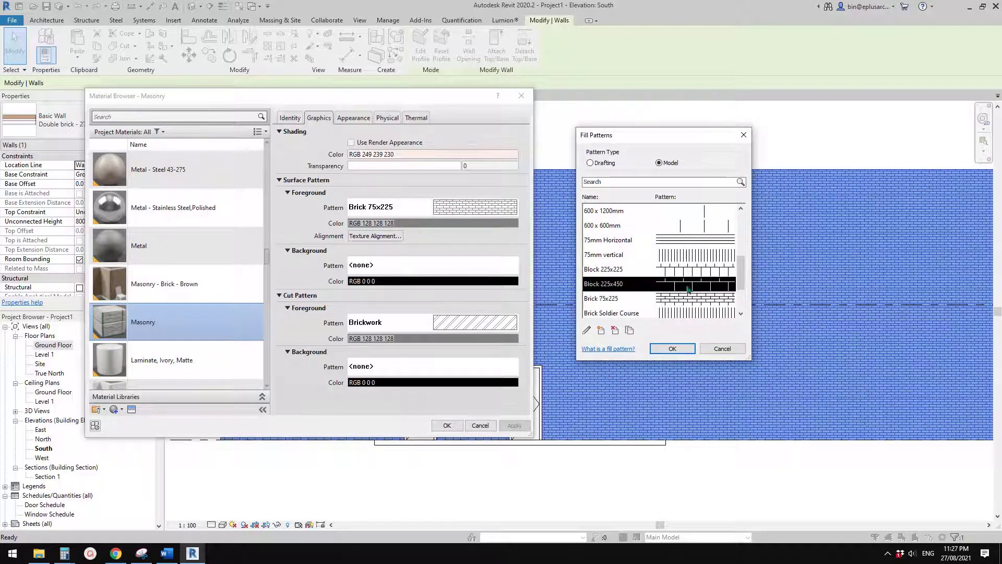
click(672, 349)
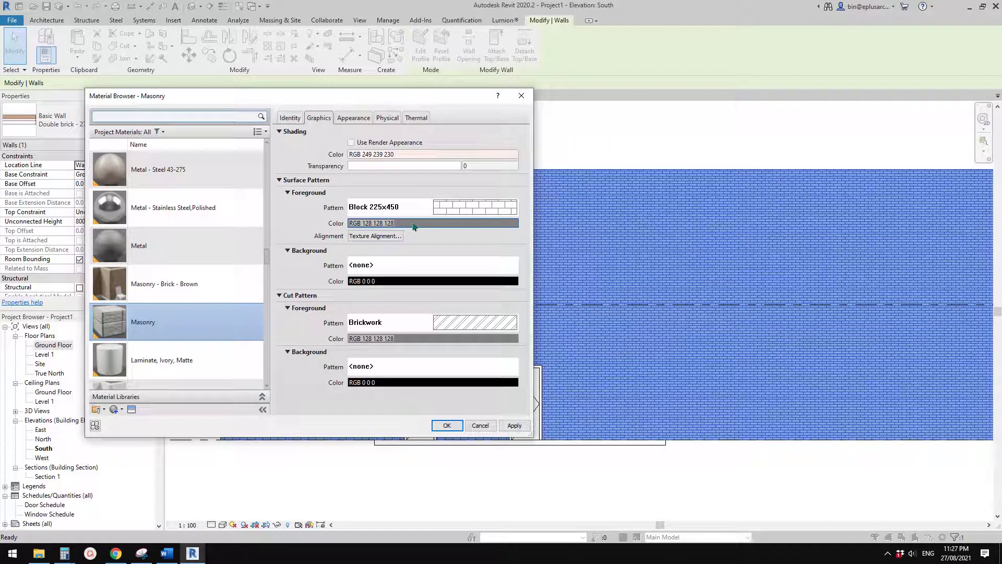
- Give the Masonry material's surface background a solid fill pattern in grey, RGB 128 128 128
click(411, 267)
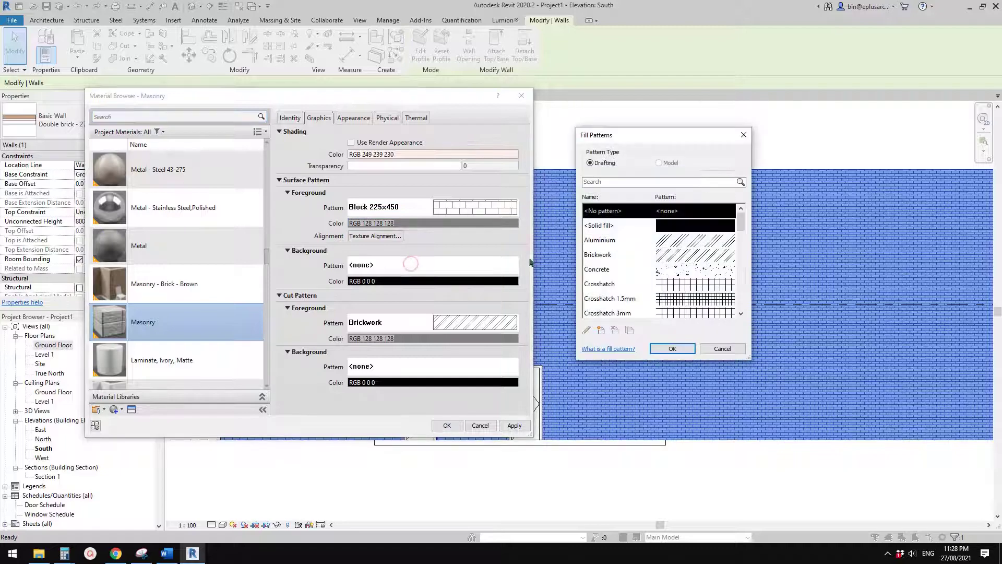
click(669, 224)
click(671, 349)
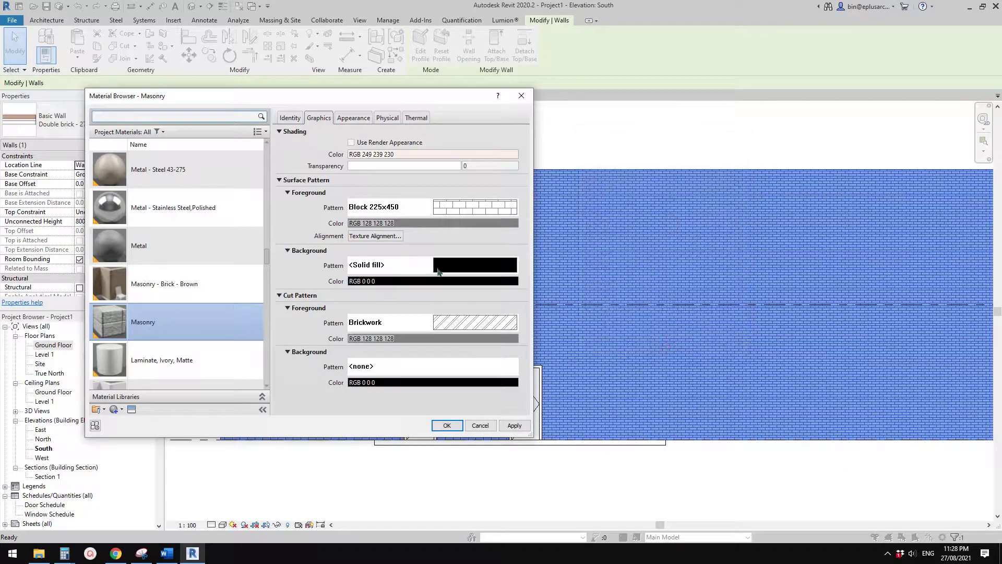
click(390, 280)
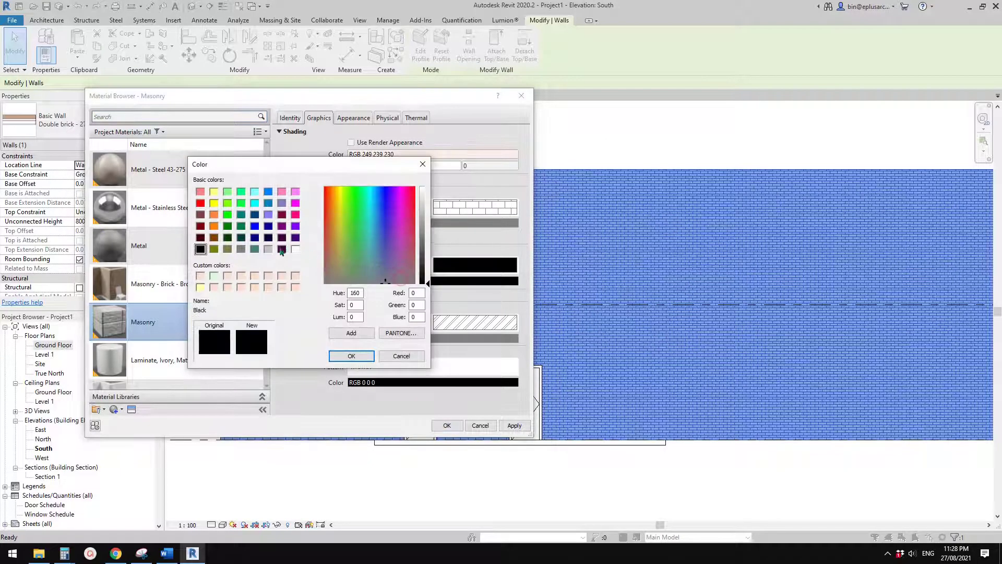
click(242, 249)
click(351, 355)
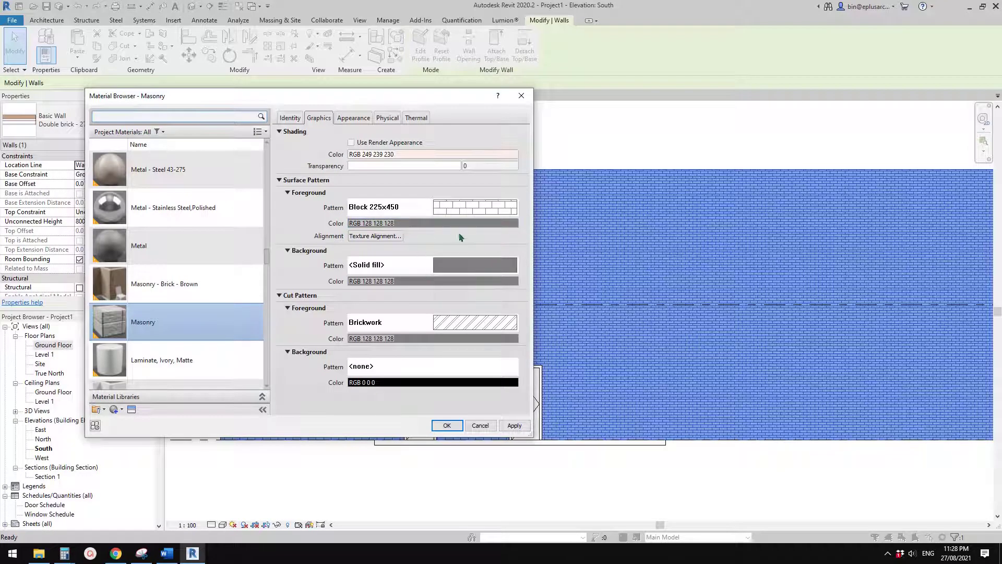
- Apply the Masonry material changes, confirm the wall's assembly and type settings, and deselect the wall
click(514, 425)
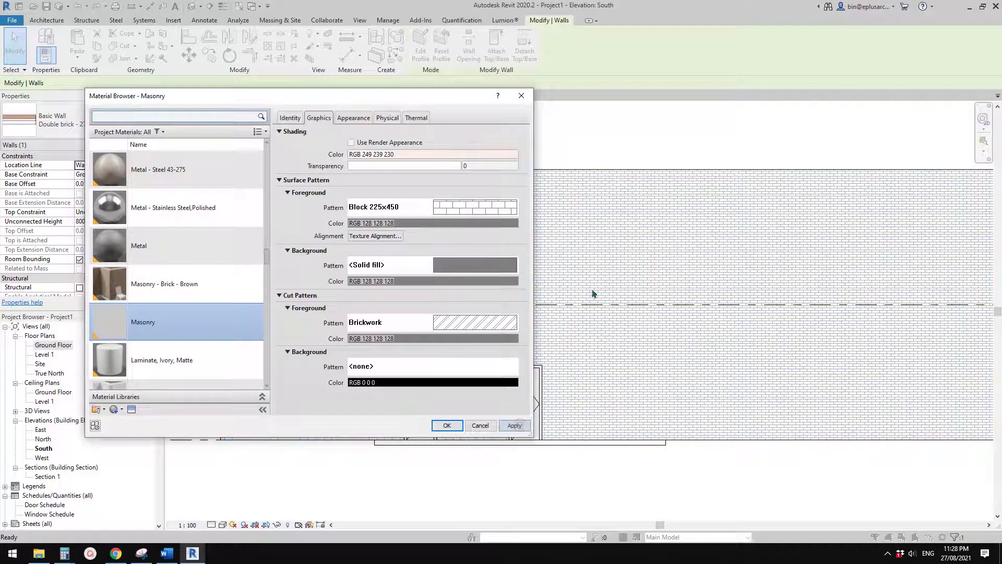
click(447, 425)
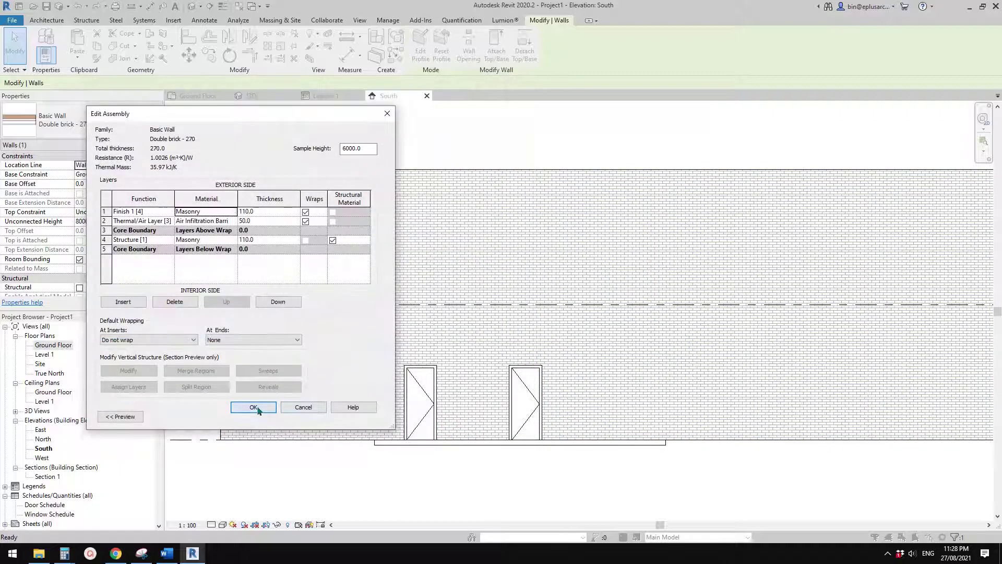
click(253, 407)
click(265, 415)
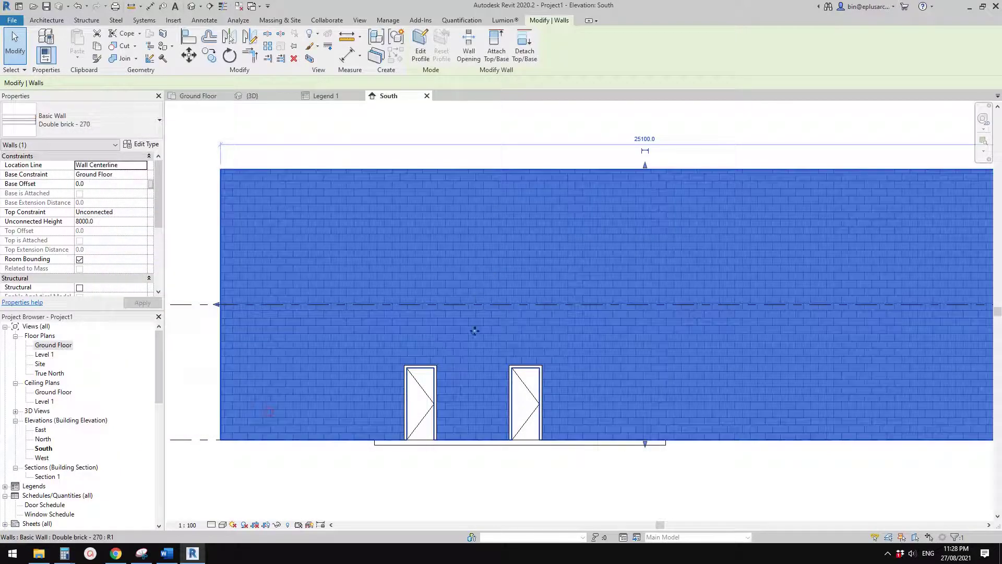
click(463, 495)
middle_drag(454, 492, 480, 477)
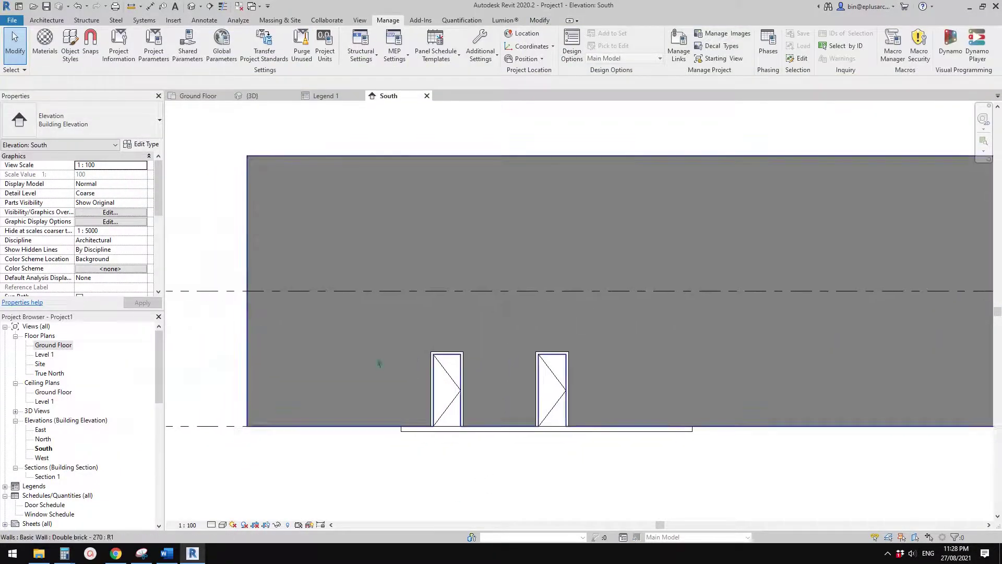
- Examine how the Masonry foreground pattern reads against its solid background on the wall in the South elevation
click(290, 388)
scroll(354, 291, up, 1)
click(204, 131)
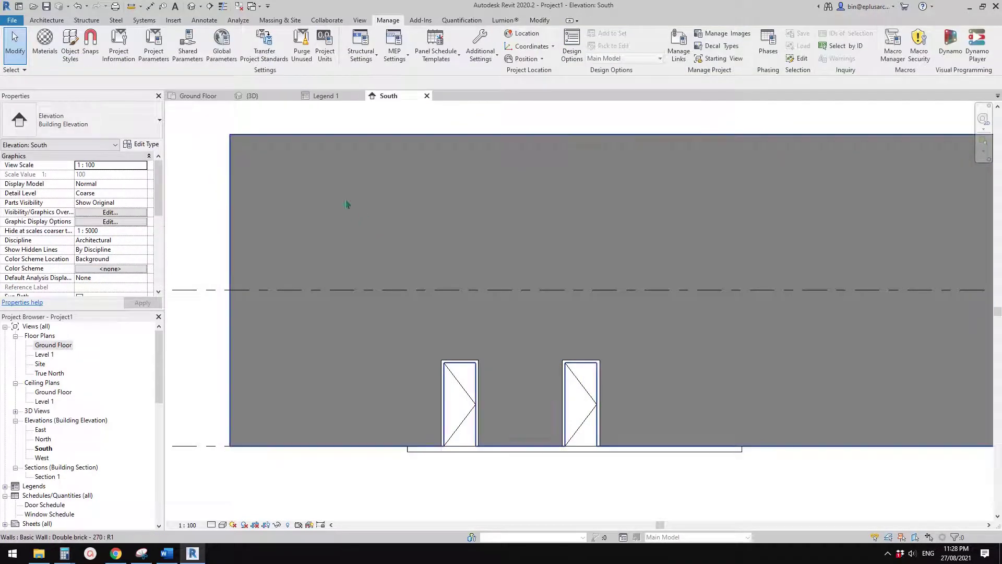
click(369, 217)
scroll(283, 262, up, 1)
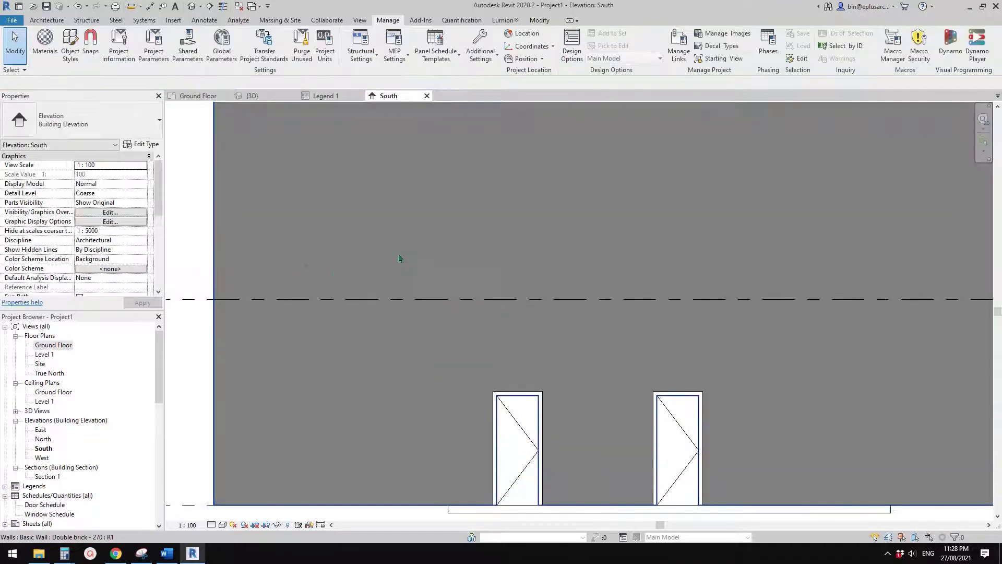
click(432, 256)
mouse_move(440, 256)
middle_down()
mouse_move(405, 249)
mouse_move(452, 264)
middle_up()
key(Escape)
scroll(492, 253, down, 2)
- Reopen the Masonry material of the Double brick - 270 wall's exterior Finish 1 layer
click(438, 253)
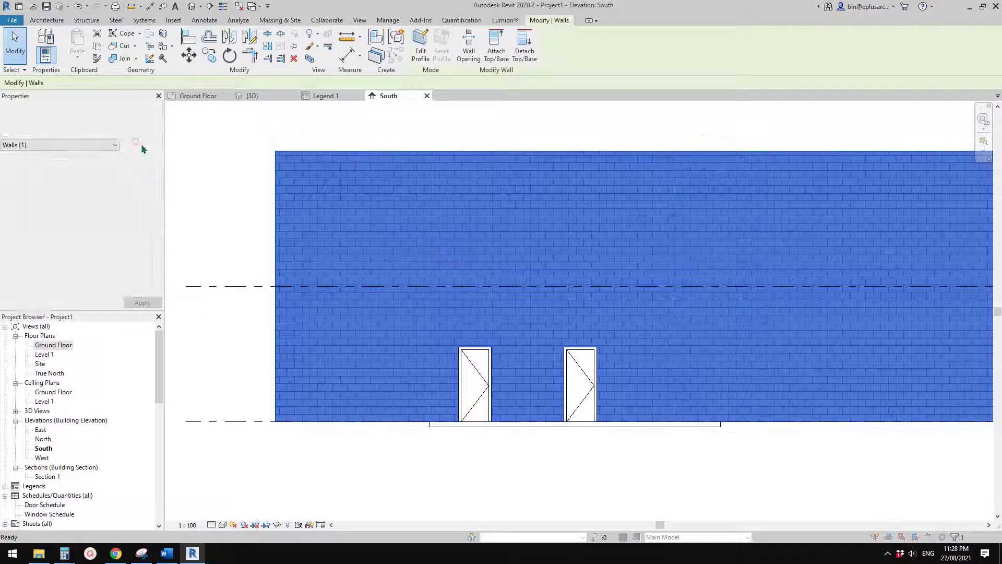
click(141, 144)
click(323, 205)
click(324, 205)
click(313, 214)
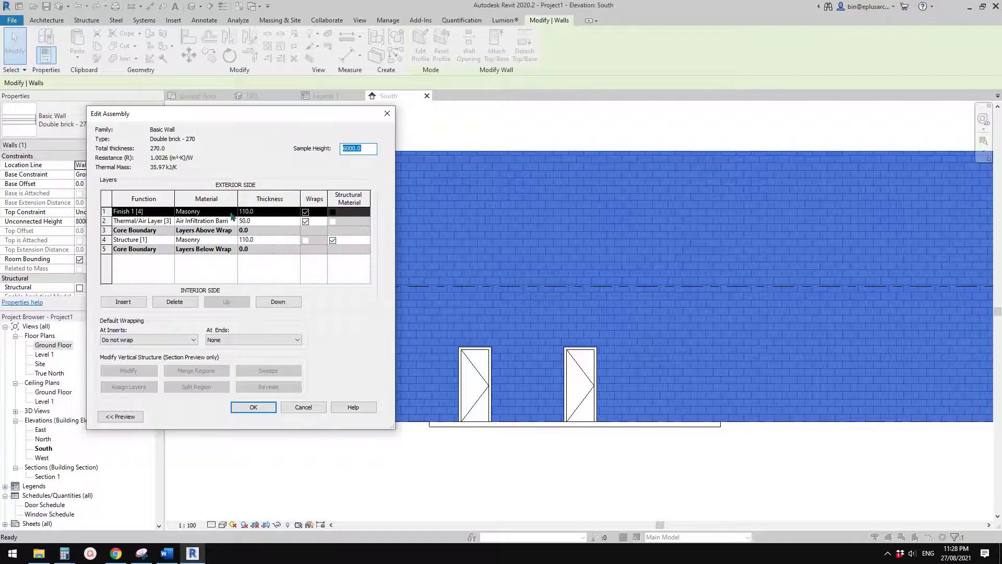
click(230, 212)
click(232, 212)
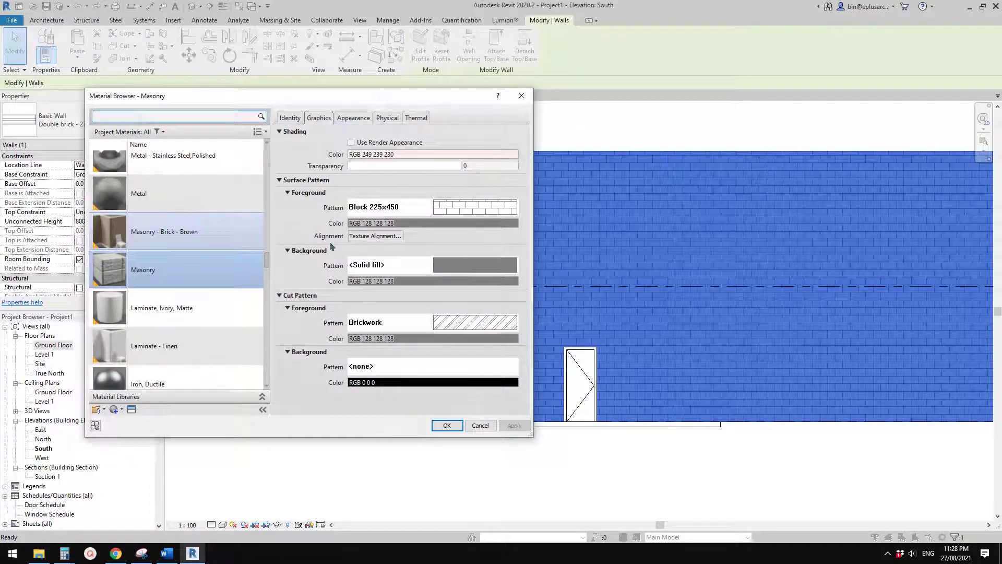
- Set the Masonry material's surface foreground pattern colour to white, RGB 255 255 255, and confirm the wall type changes
click(444, 224)
click(295, 250)
click(352, 355)
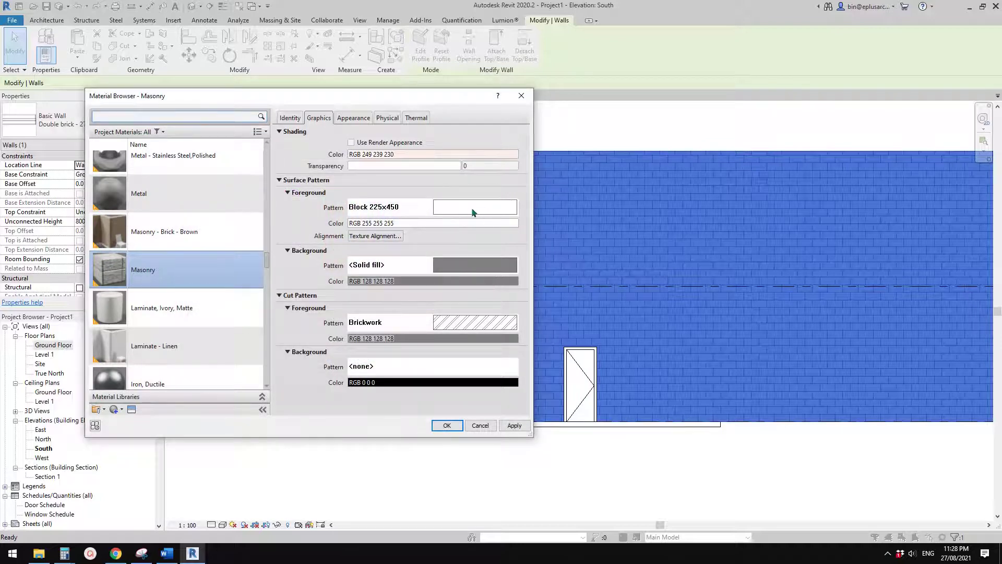
click(446, 425)
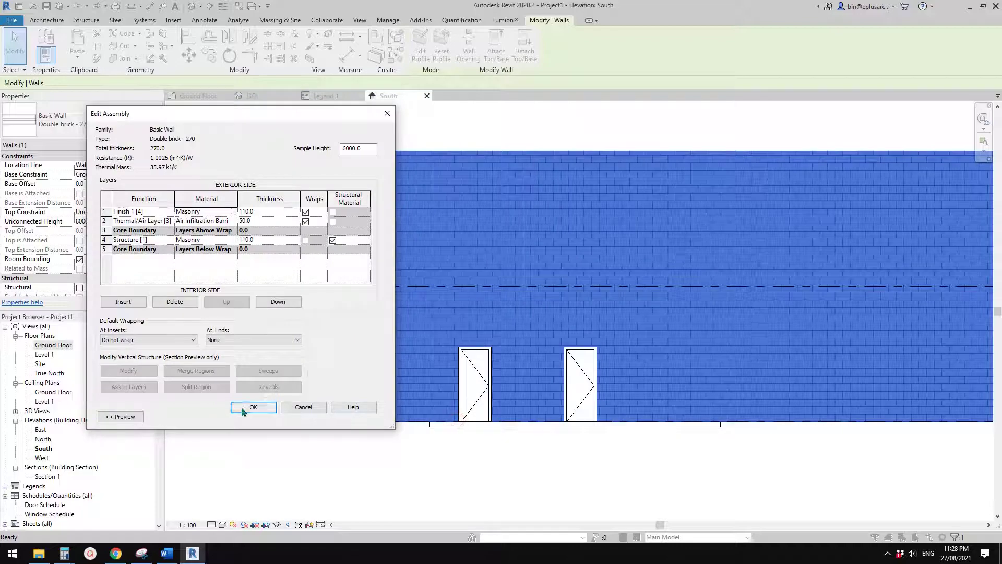
click(255, 407)
click(265, 417)
click(369, 470)
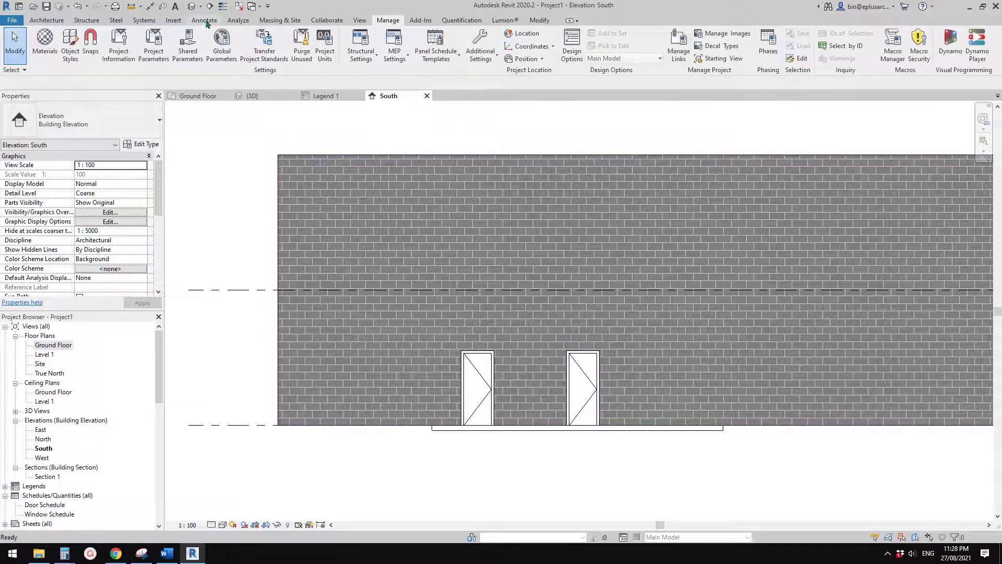
- In the default 3D view, open the material of the Generic 150mm floor's Structure layer in the Material Browser
click(192, 9)
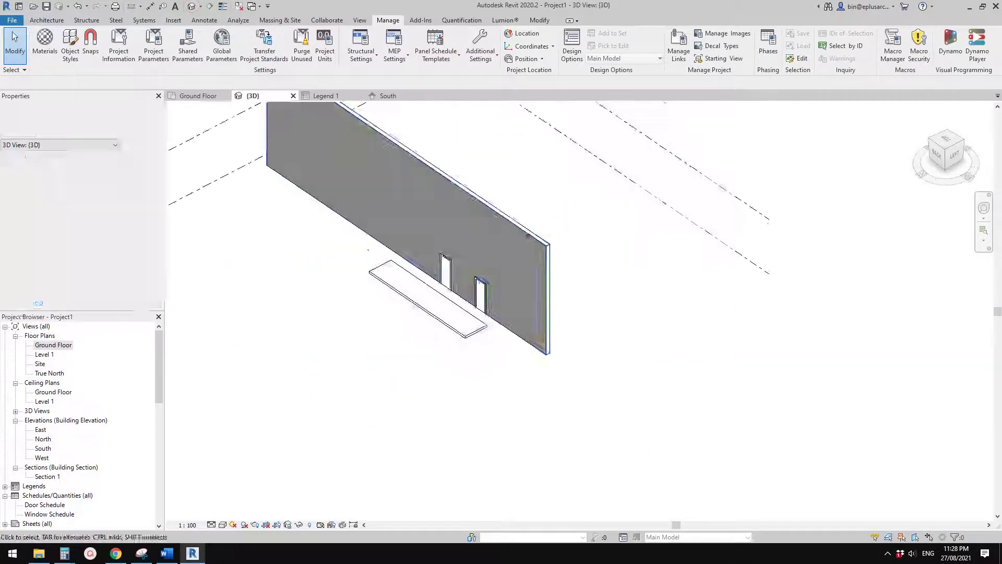
scroll(441, 336, up, 4)
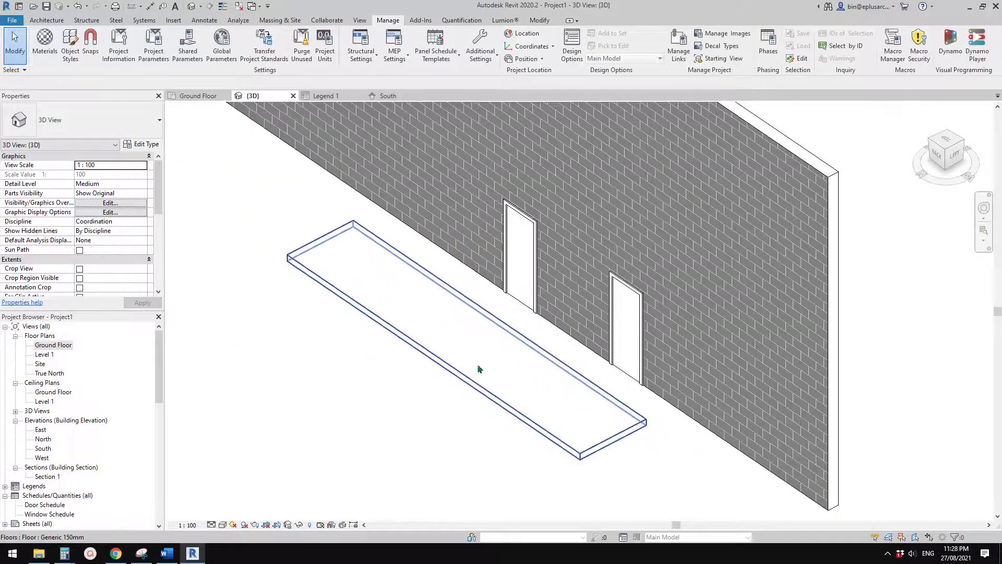
click(458, 355)
click(142, 145)
click(311, 214)
click(211, 221)
click(217, 221)
- Create a new material for the floor and name it New floor
scroll(177, 261, down, 1)
click(113, 409)
click(128, 419)
right_click(168, 260)
click(196, 293)
text(New floor)
key(Return)
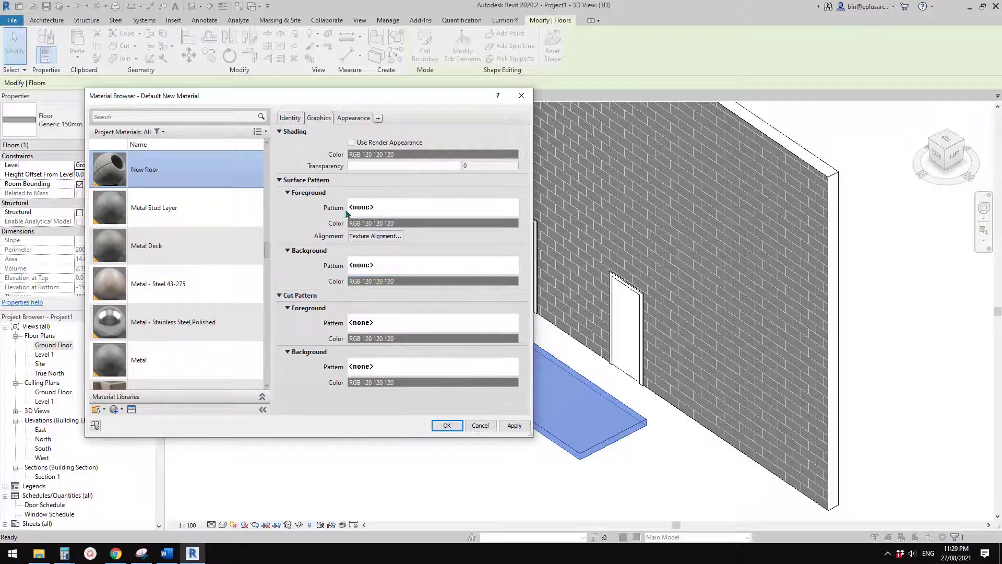
- Give the New floor material the Sand drafting pattern as surface foreground and confirm it for the Generic 150mm floor
click(400, 207)
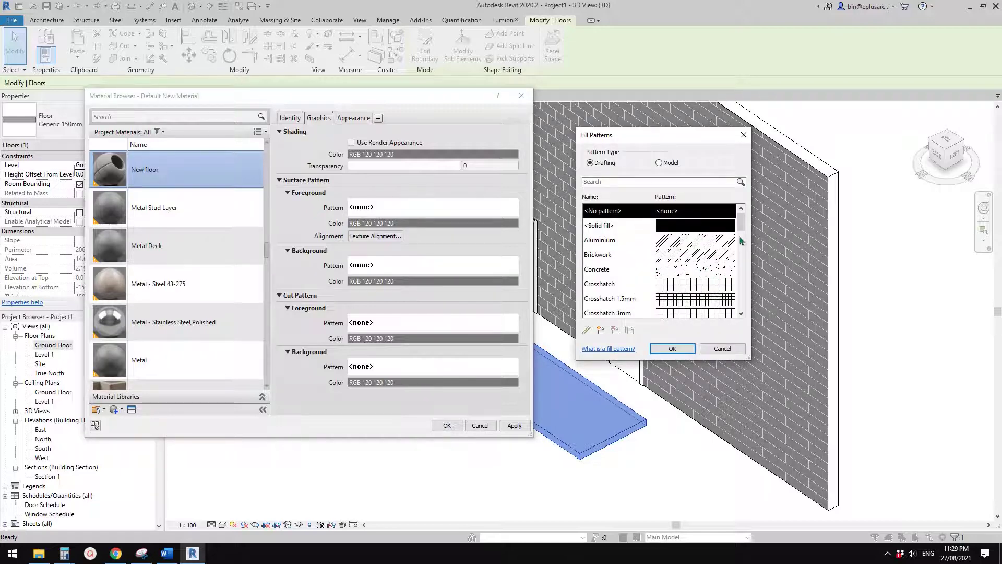
scroll(741, 244, down, 8)
click(695, 257)
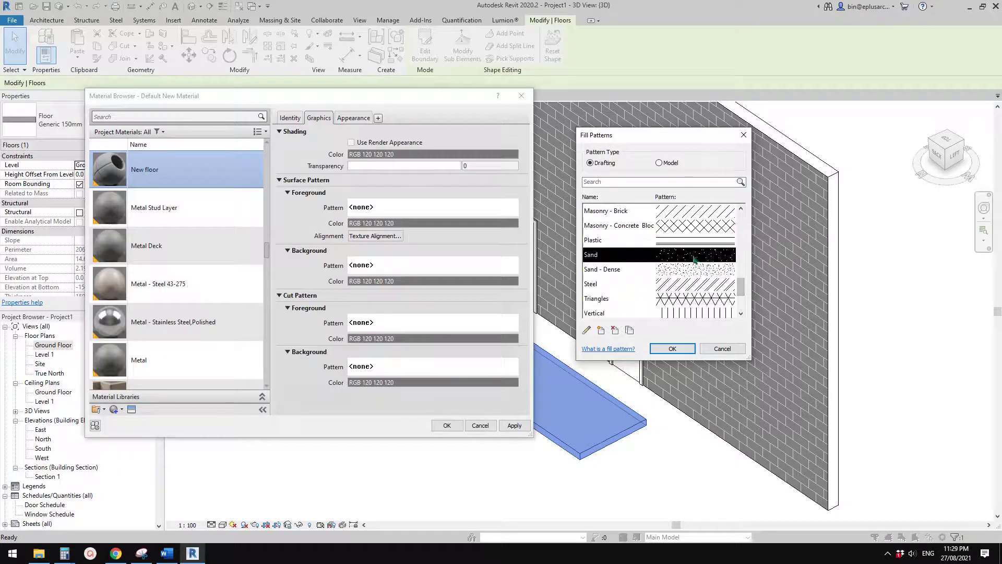
click(673, 348)
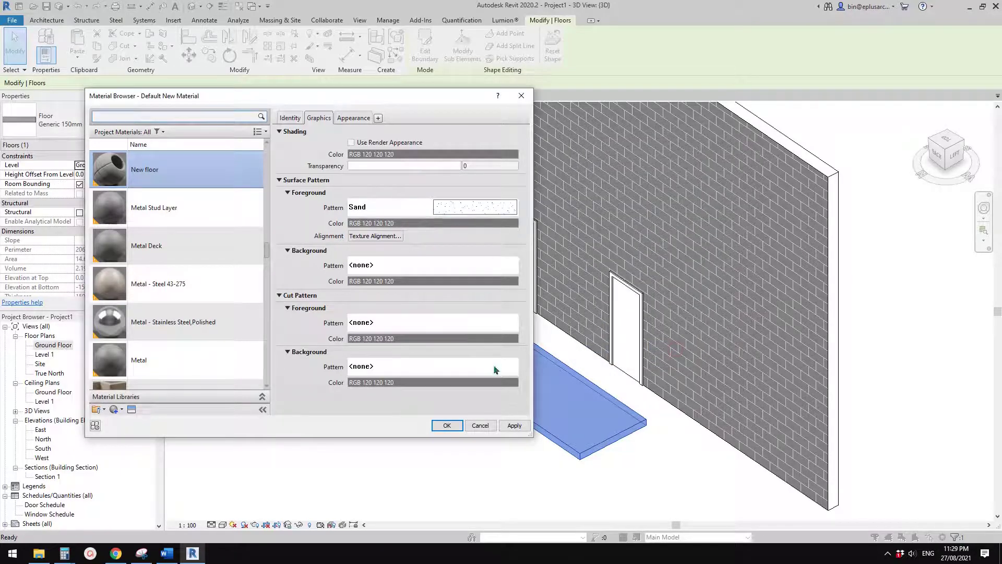
click(447, 425)
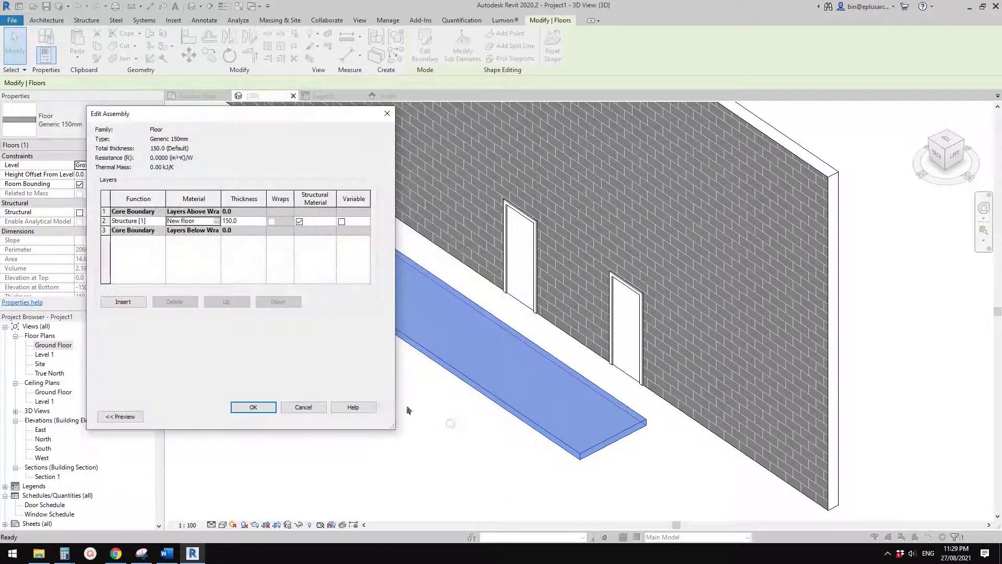
click(253, 407)
click(262, 416)
click(373, 466)
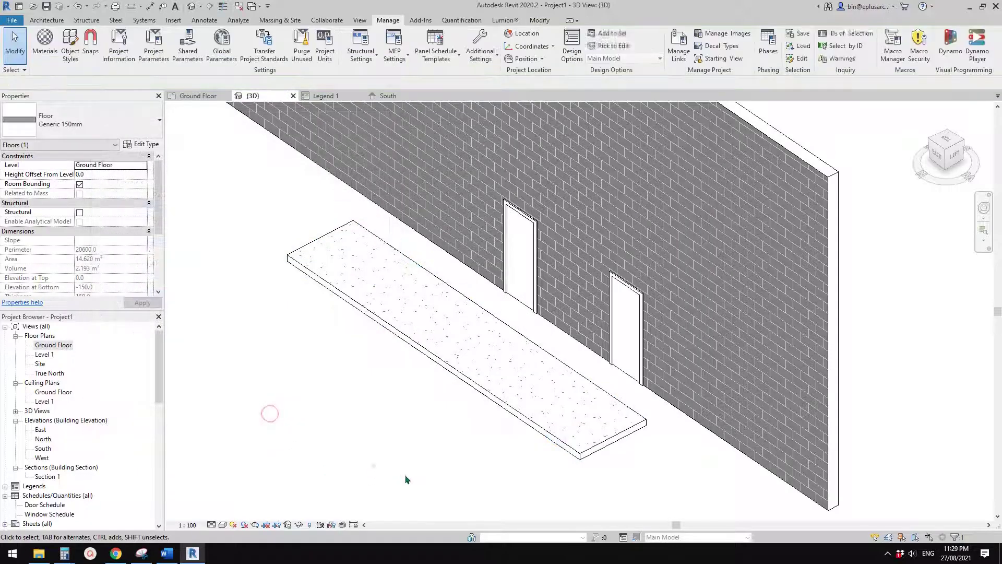
- Examine the Sand pattern on the floor's top surface and edges from different angles in the 3D view
shift+middle_drag(467, 472, 420, 440)
click(385, 401)
click(419, 434)
scroll(412, 362, up, 2)
shift+middle_drag(412, 362, 520, 412)
click(504, 319)
shift+middle_drag(503, 319, 461, 342)
scroll(469, 344, down, 1)
scroll(474, 313, up, 1)
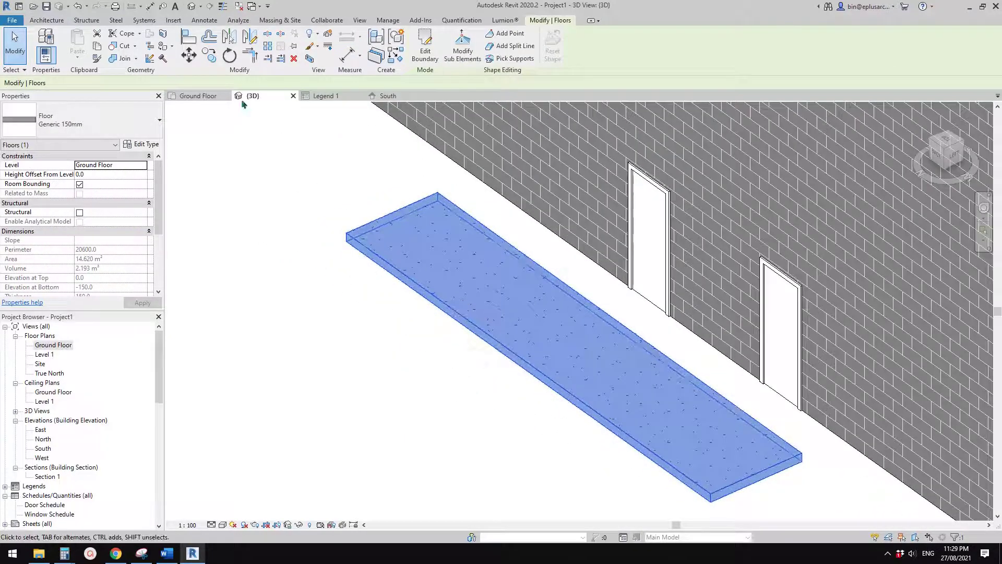
- Check the pattern type of the New floor material's surface foreground and close the Material Browser without changes
click(388, 21)
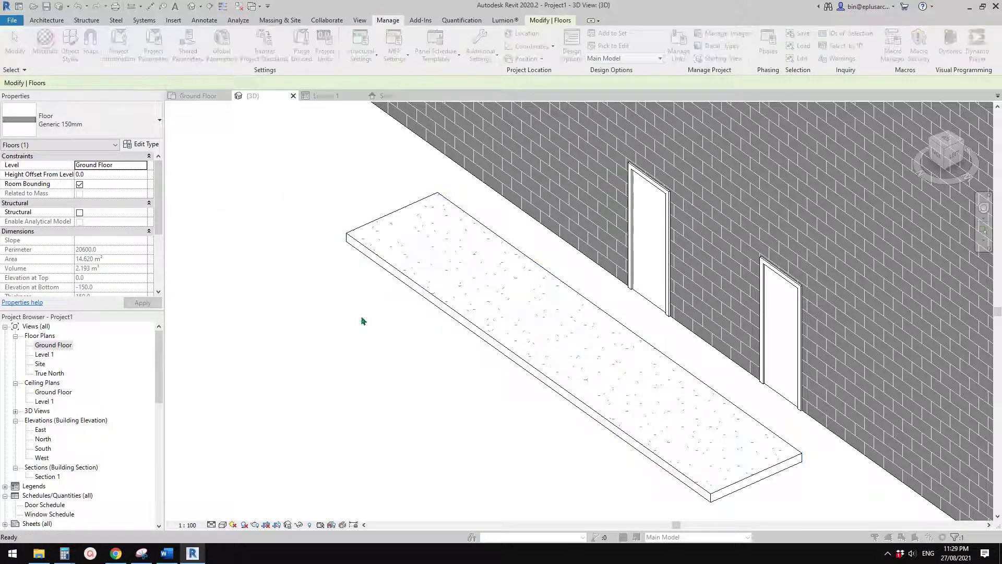
click(462, 212)
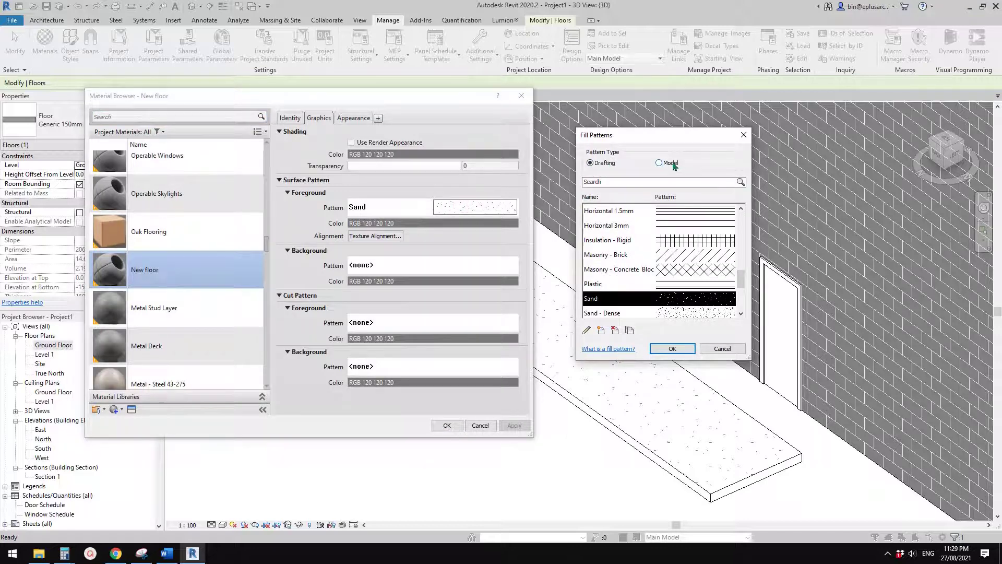
click(743, 136)
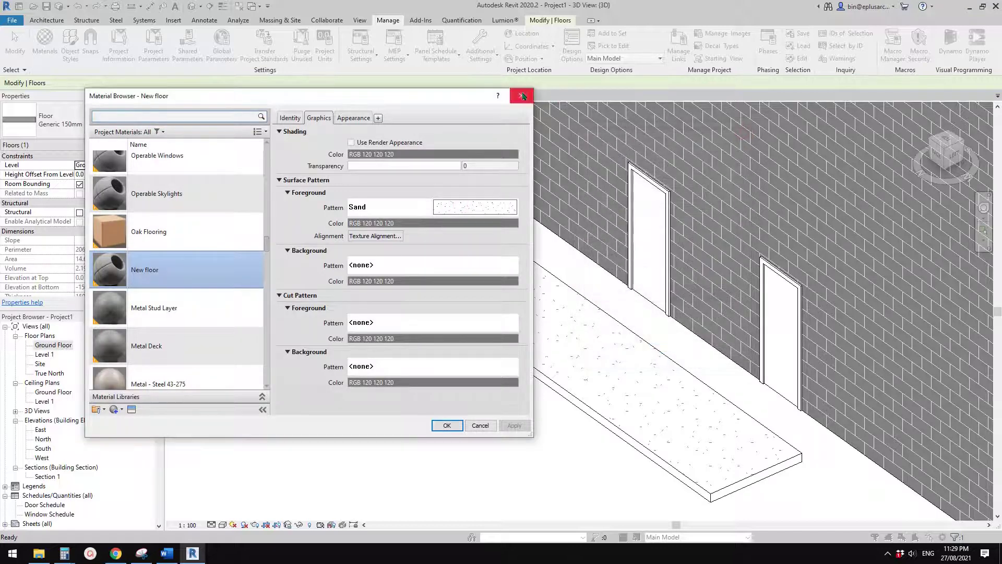
click(521, 95)
- Compare how the floor's drafting pattern and the wall's model pattern display as the 3D view's angle and scale change
shift+middle_drag(530, 337, 436, 375)
click(436, 339)
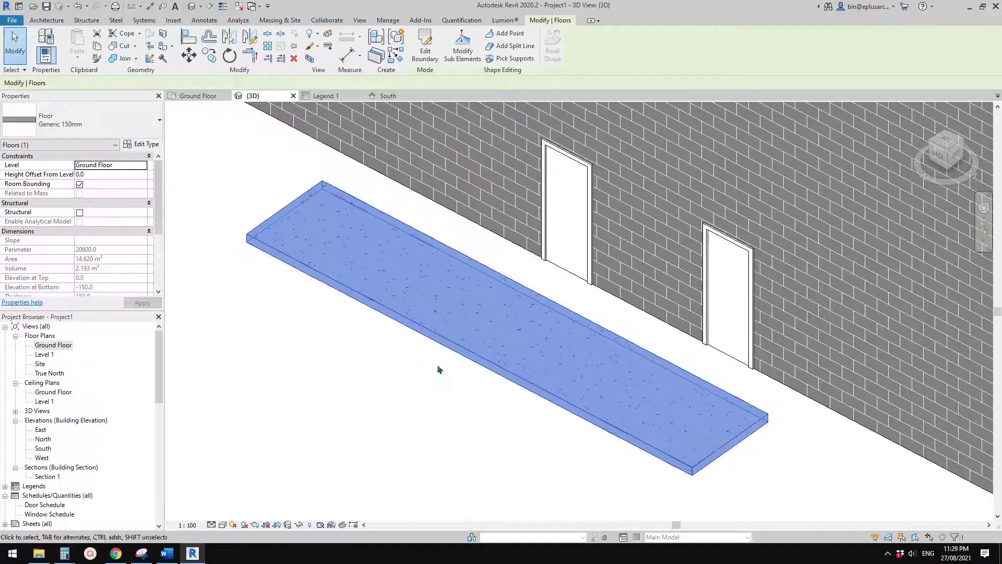
mouse_move(448, 308)
shift+middle_down()
mouse_move(416, 381)
mouse_move(449, 394)
mouse_move(454, 385)
mouse_move(394, 353)
mouse_move(425, 354)
mouse_move(340, 358)
mouse_move(409, 360)
shift+middle_up()
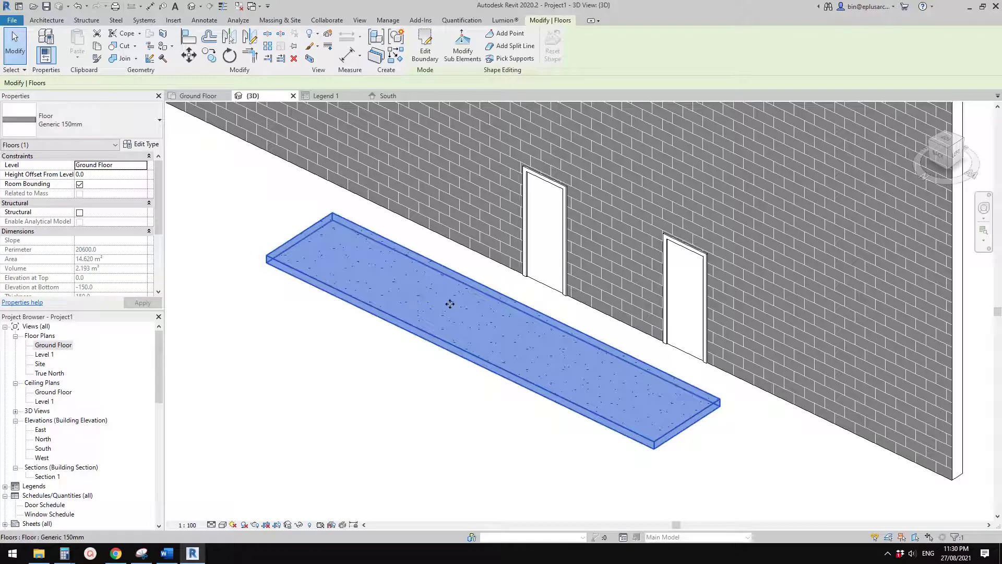
shift+middle_drag(444, 389, 421, 310)
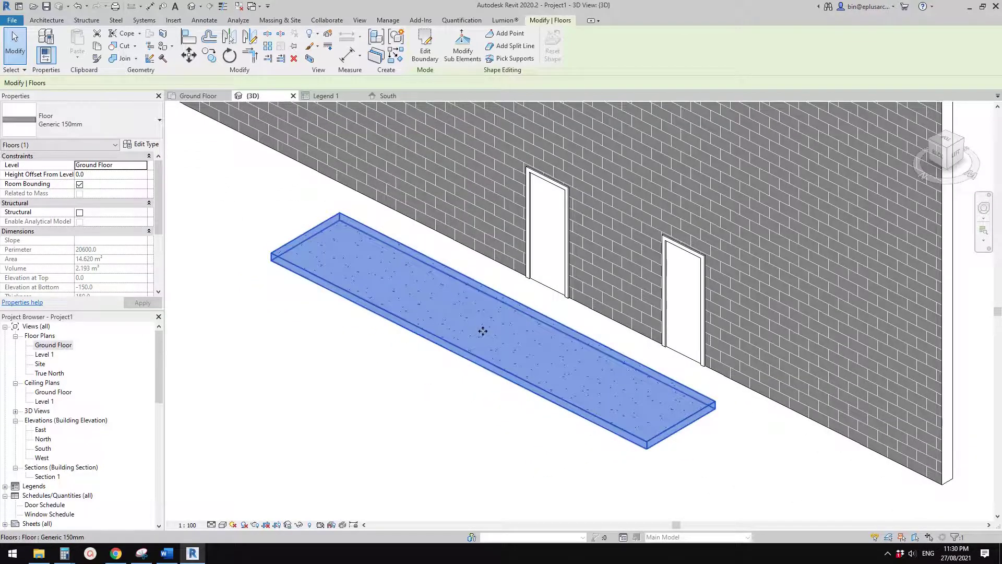
scroll(483, 333, down, 1)
middle_drag(494, 330, 474, 346)
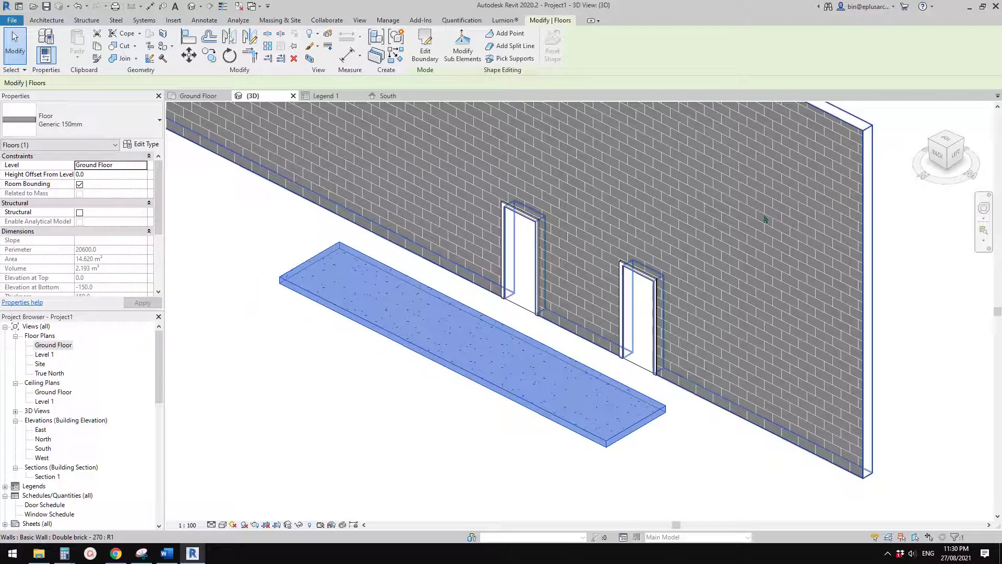
scroll(699, 258, down, 1)
shift+middle_drag(650, 313, 631, 310)
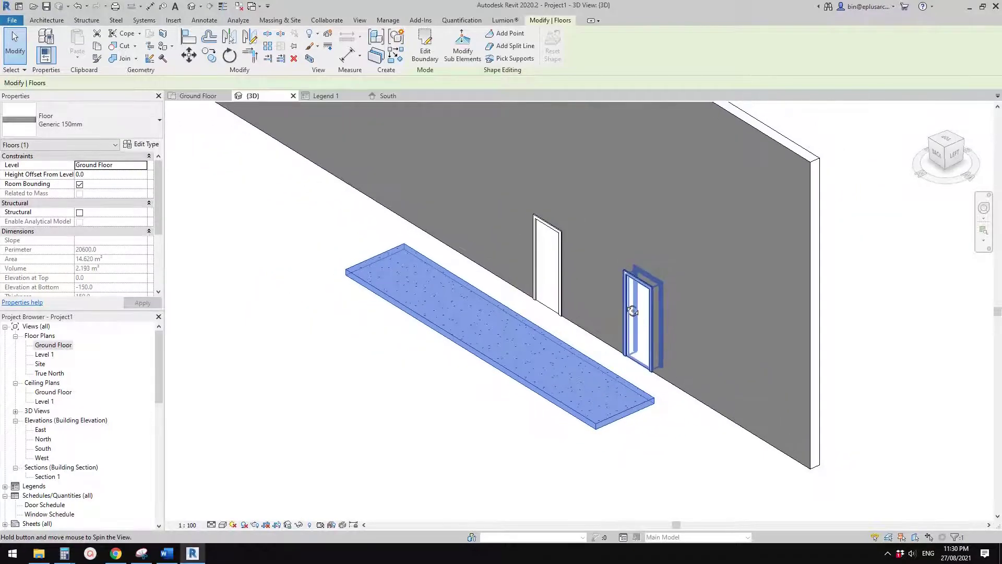
- Select the double brick wall and examine its block pattern along its full length from both ends
click(720, 382)
shift+middle_drag(720, 382, 438, 391)
middle_drag(234, 287, 399, 292)
scroll(375, 274, down, 1)
middle_drag(330, 257, 432, 269)
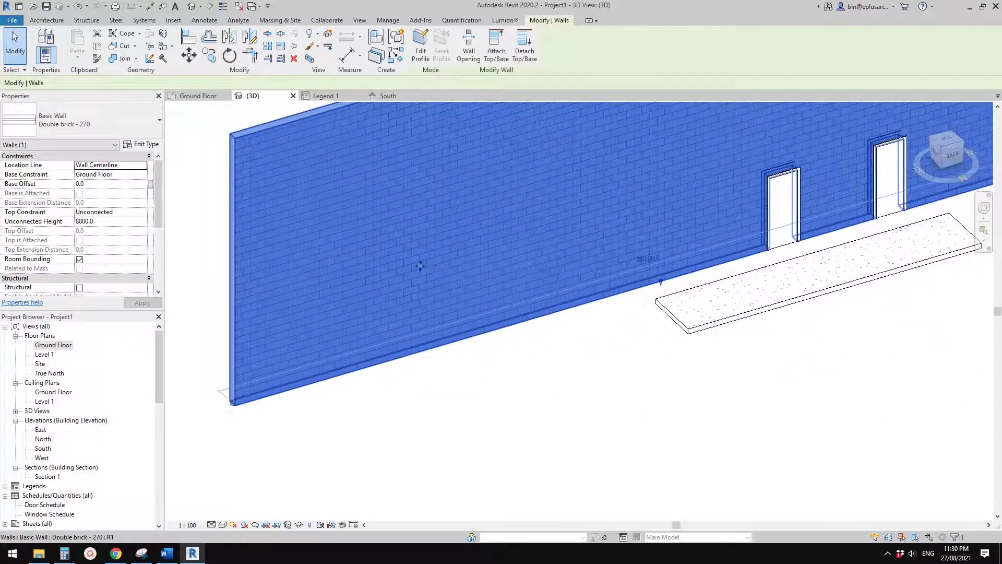
shift+middle_drag(331, 281, 372, 298)
middle_drag(454, 283, 449, 291)
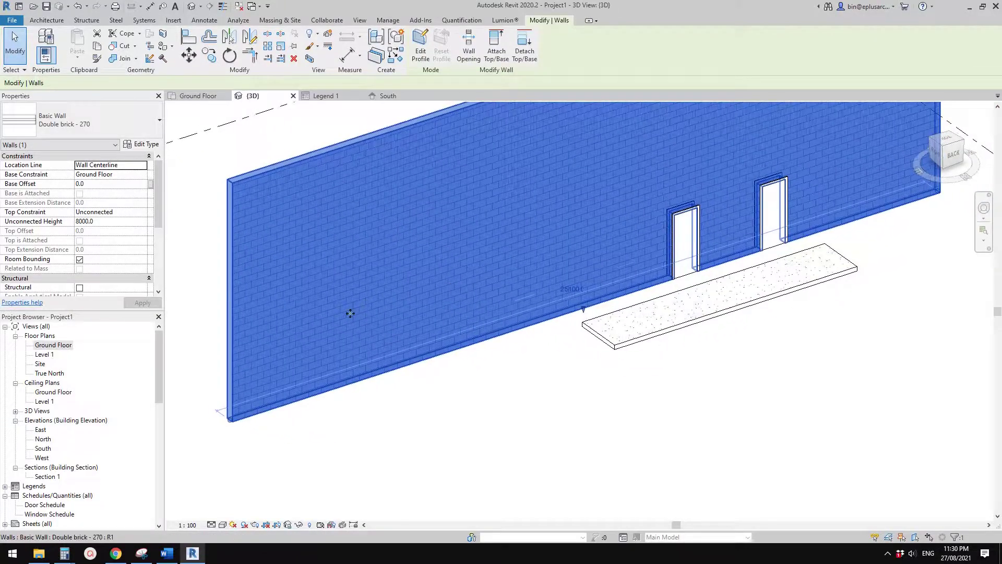
shift+middle_drag(371, 306, 644, 336)
scroll(544, 366, up, 4)
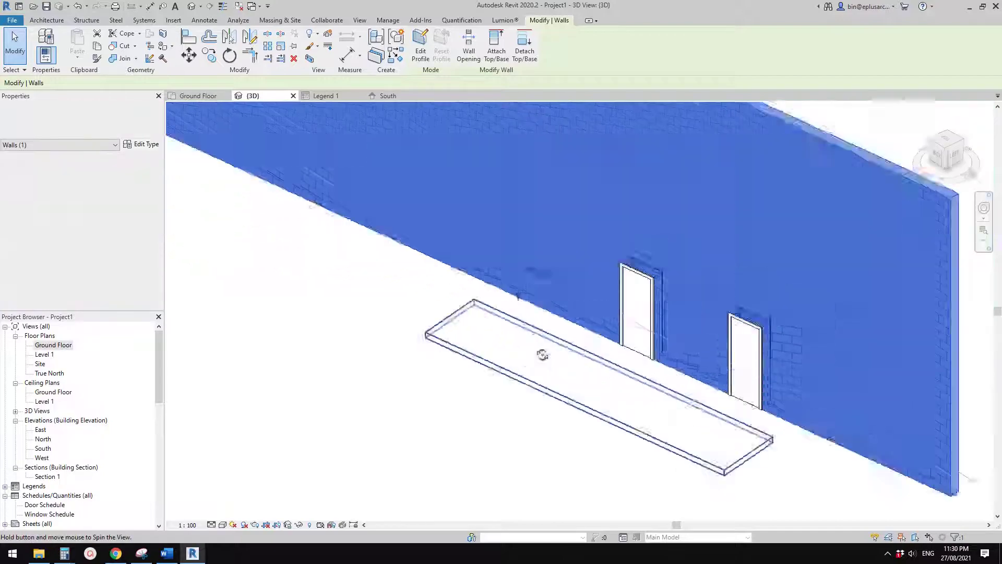
- Select the floor slab and open the New floor material of its Structure layer in the Material Browser
key(Escape)
click(544, 383)
scroll(553, 389, up, 1)
middle_drag(563, 397, 493, 349)
middle_drag(493, 348, 470, 336)
key(Escape)
click(468, 341)
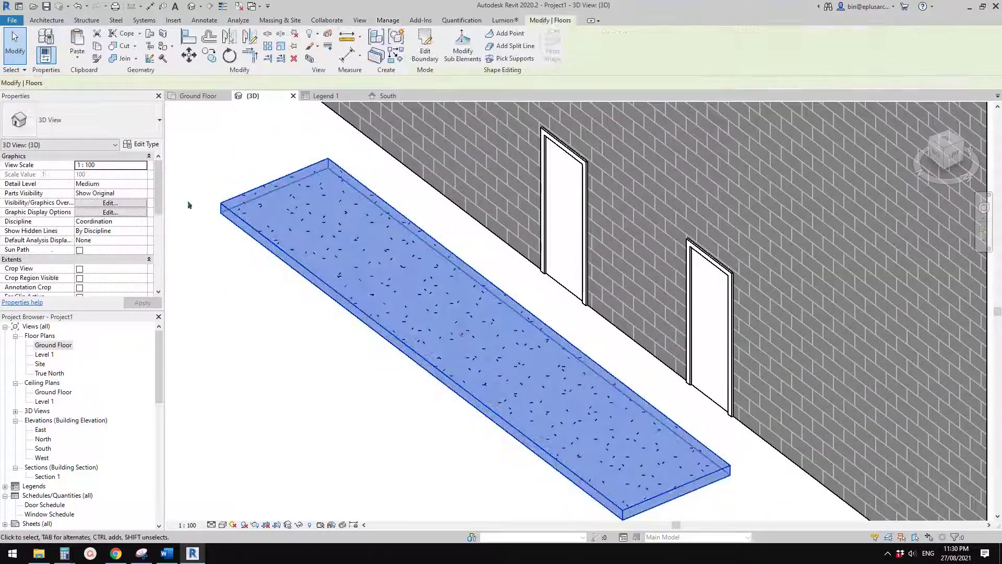
click(143, 146)
click(307, 212)
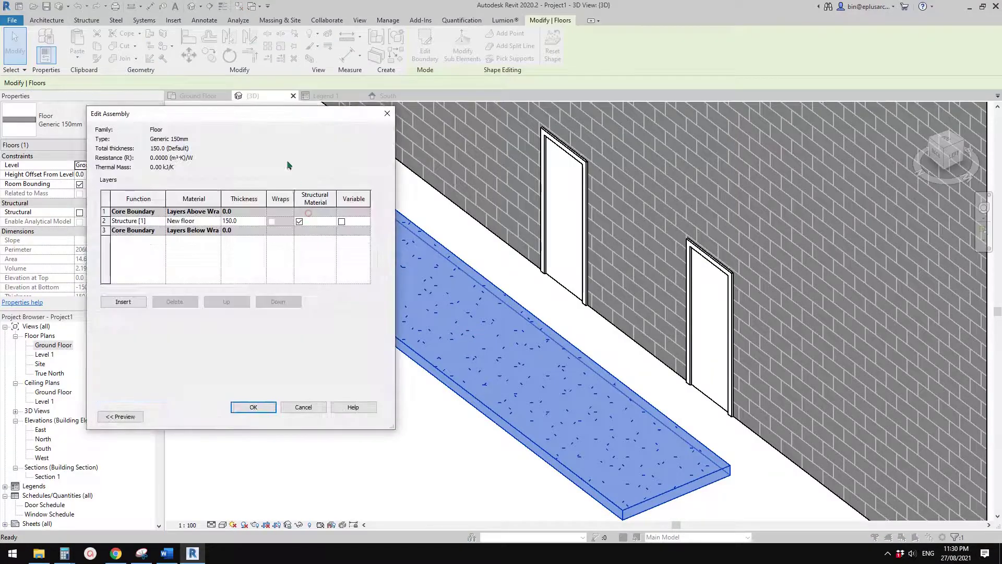
click(217, 222)
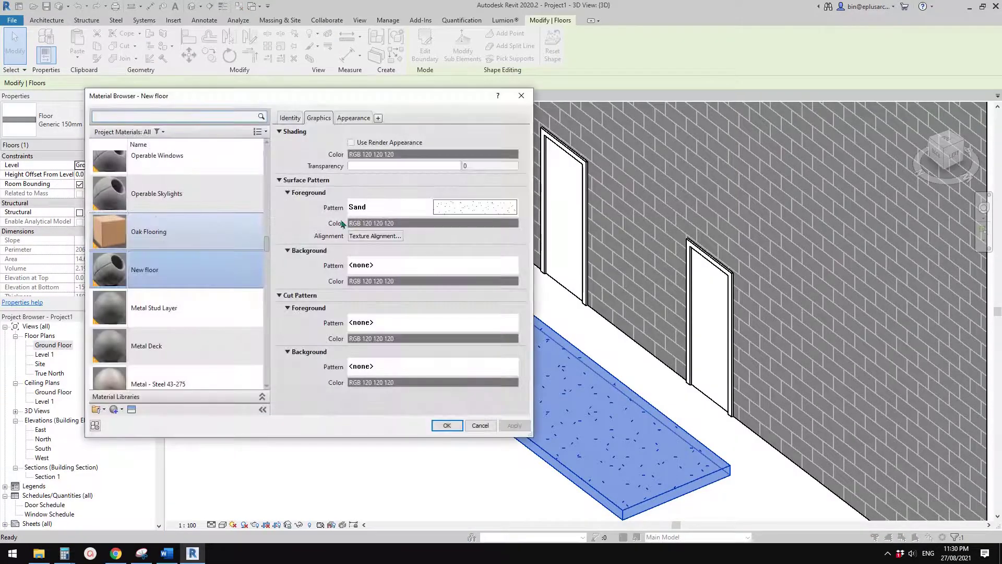
- Set the New floor material's surface foreground to the Crosshatch 3mm drafting pattern and apply it to the floor type
click(447, 207)
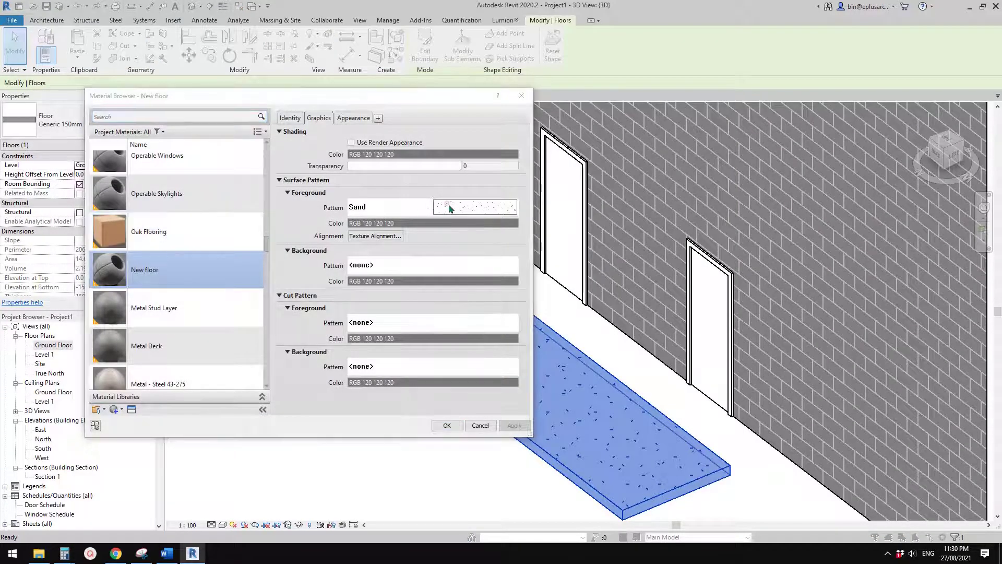
drag(662, 137, 479, 150)
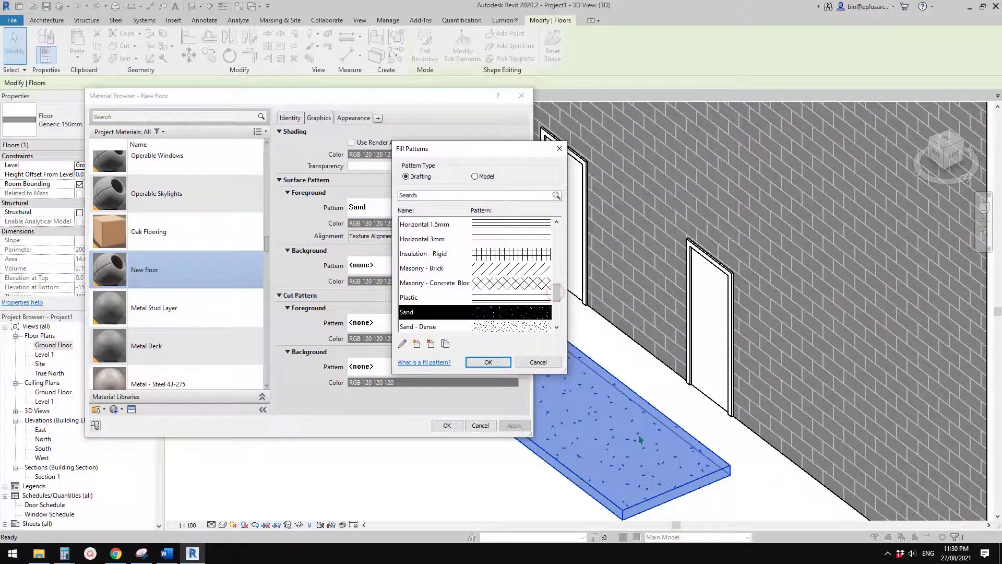
drag(556, 293, 541, 257)
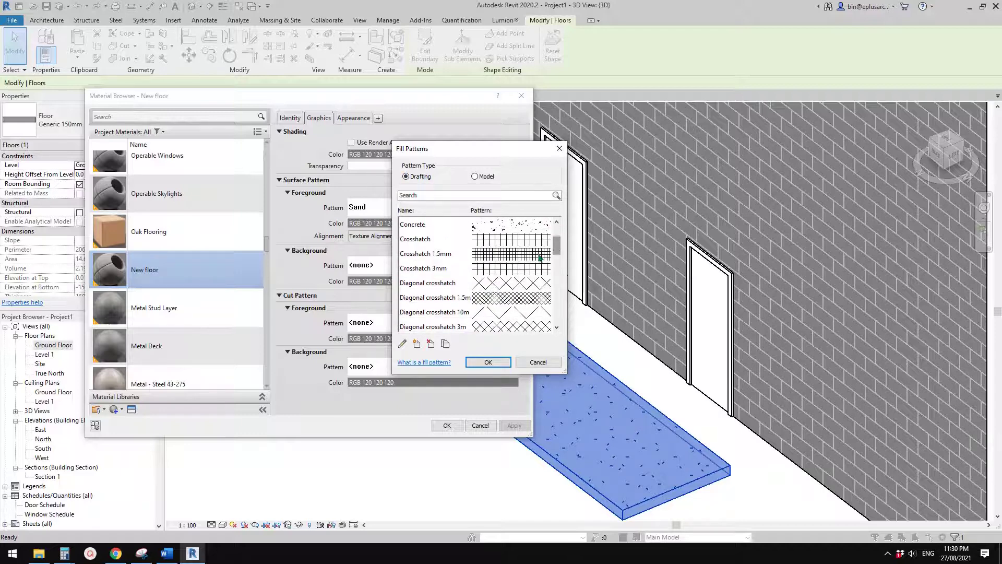
click(509, 270)
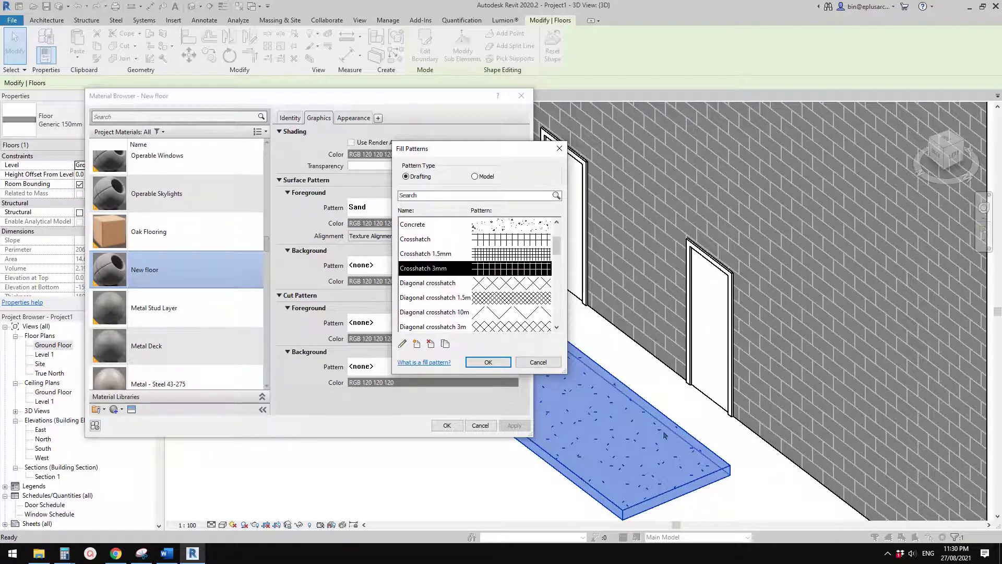
click(488, 362)
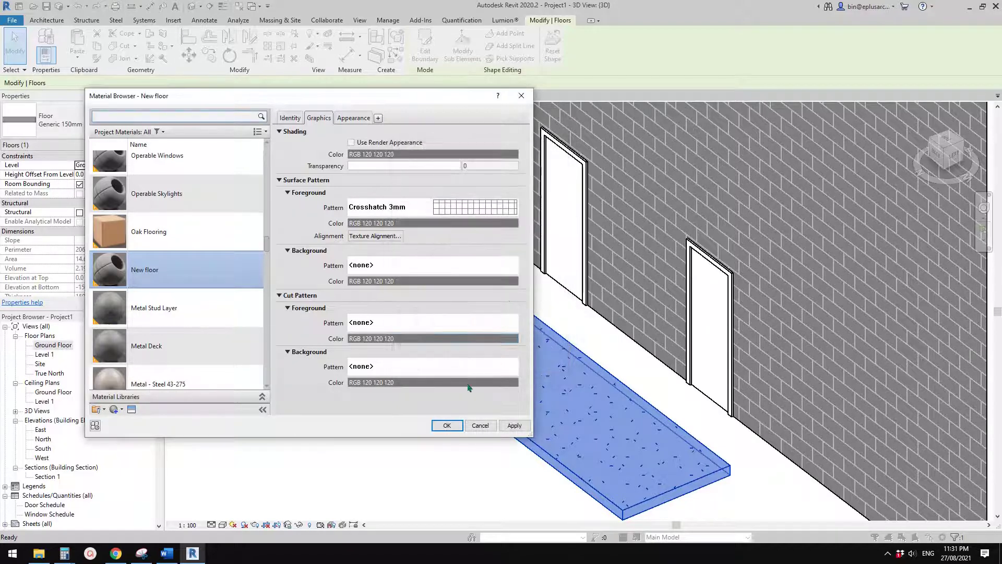
click(514, 425)
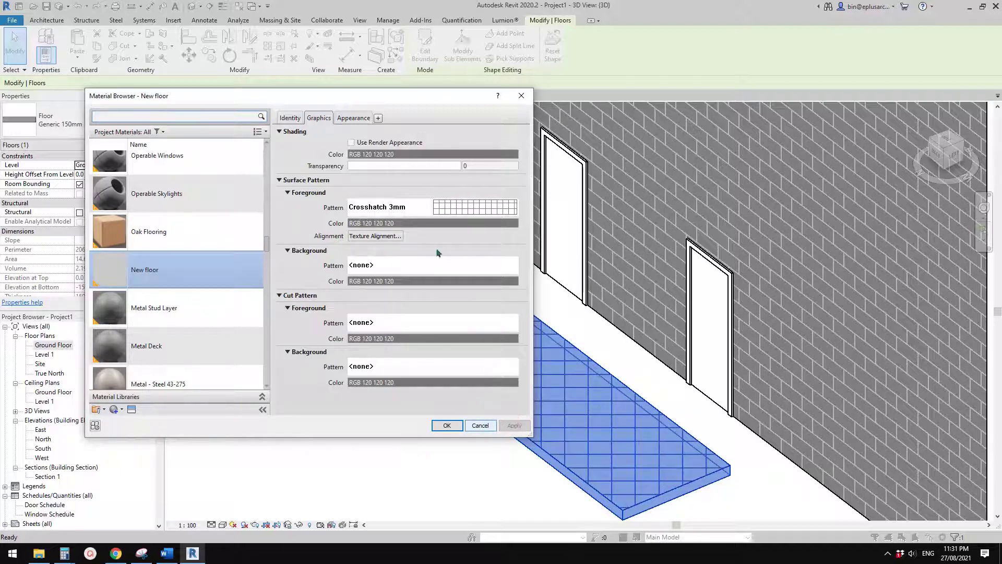
click(447, 425)
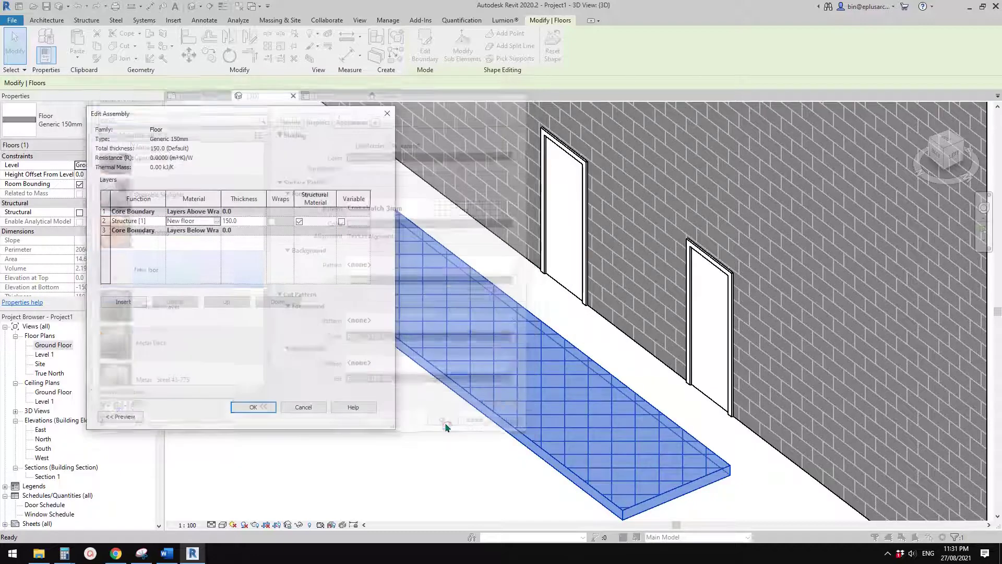
click(257, 407)
click(271, 414)
- Open the Ground Floor plan and examine how the crosshatch drafting pattern displays on the floor slab
middle_drag(387, 414, 434, 407)
click(54, 345)
double_click(58, 345)
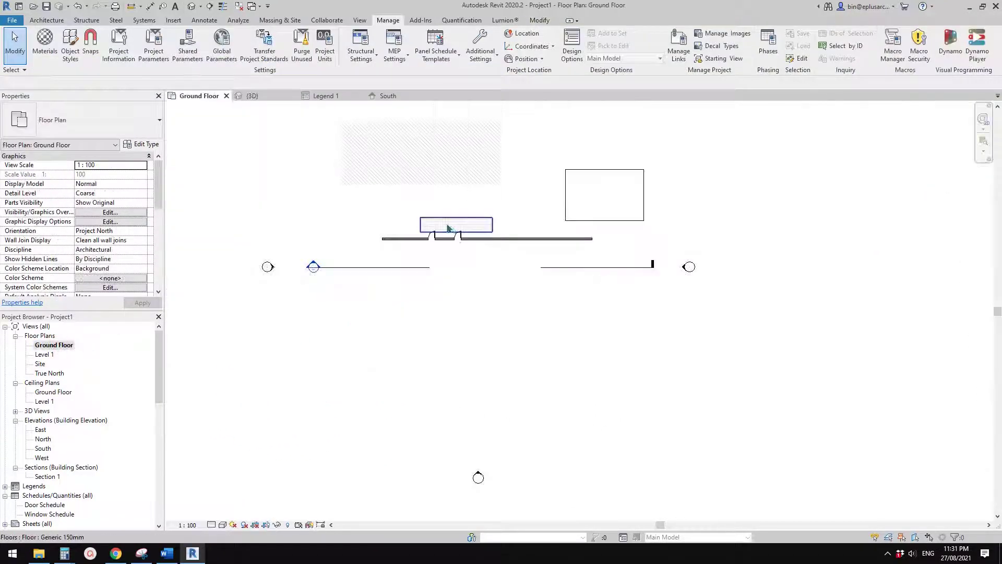
scroll(422, 234, up, 6)
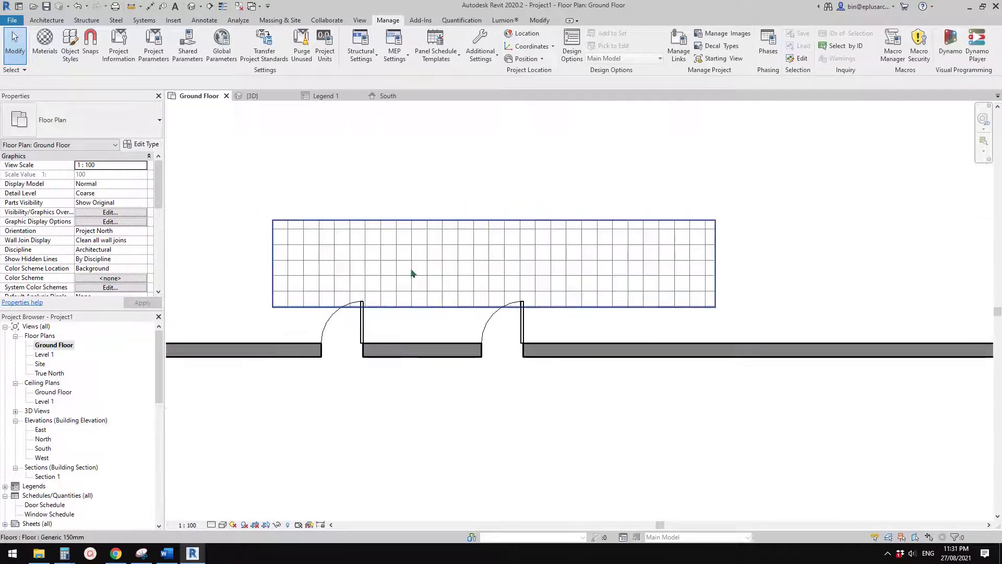
click(391, 273)
scroll(387, 273, up, 2)
click(238, 317)
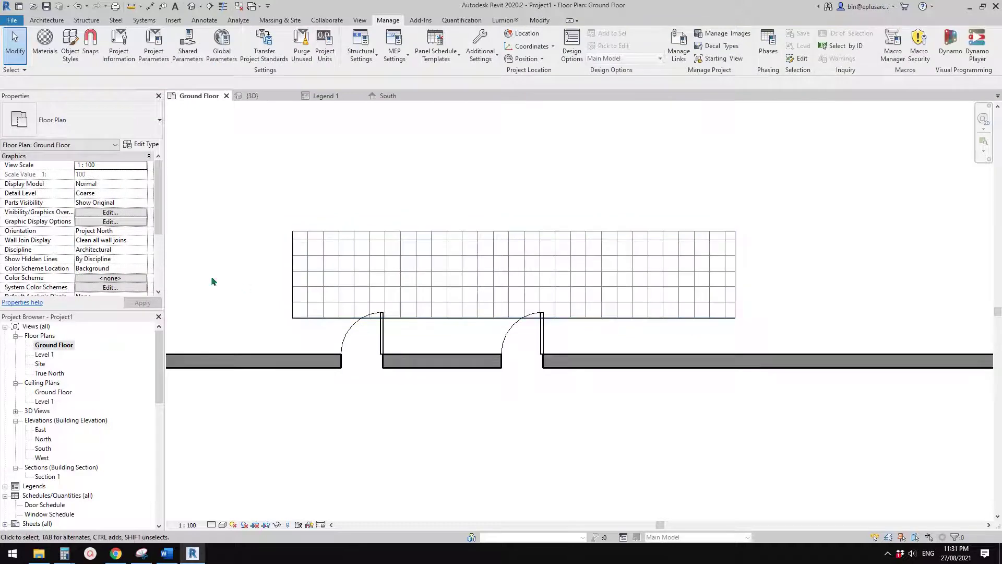
scroll(297, 308, up, 2)
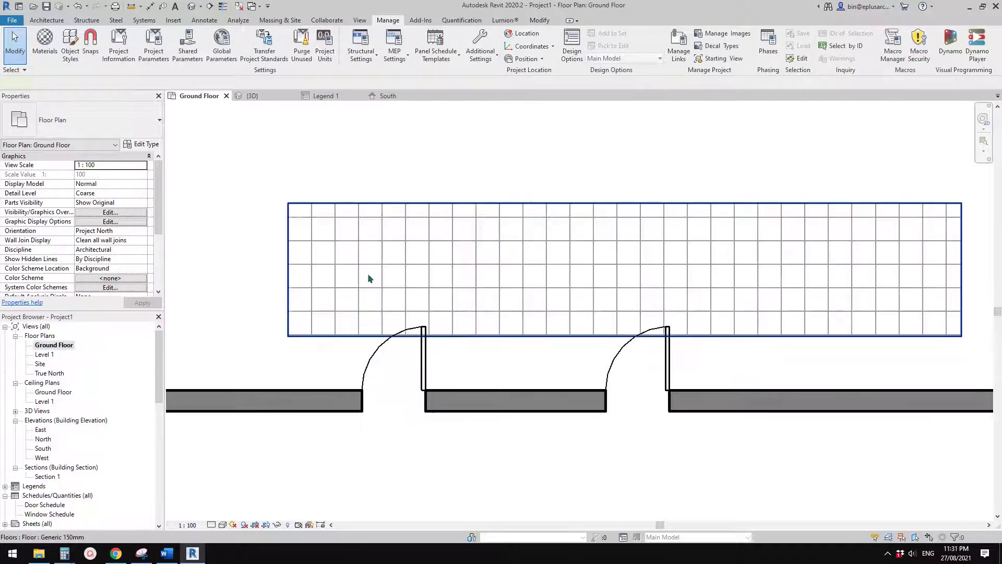
- Move the floor slab up in the plan, away from the wall and clear of the door swings
click(366, 277)
scroll(361, 300, down, 2)
drag(417, 295, 417, 227)
middle_drag(418, 290, 407, 312)
click(407, 308)
scroll(401, 282, down, 1)
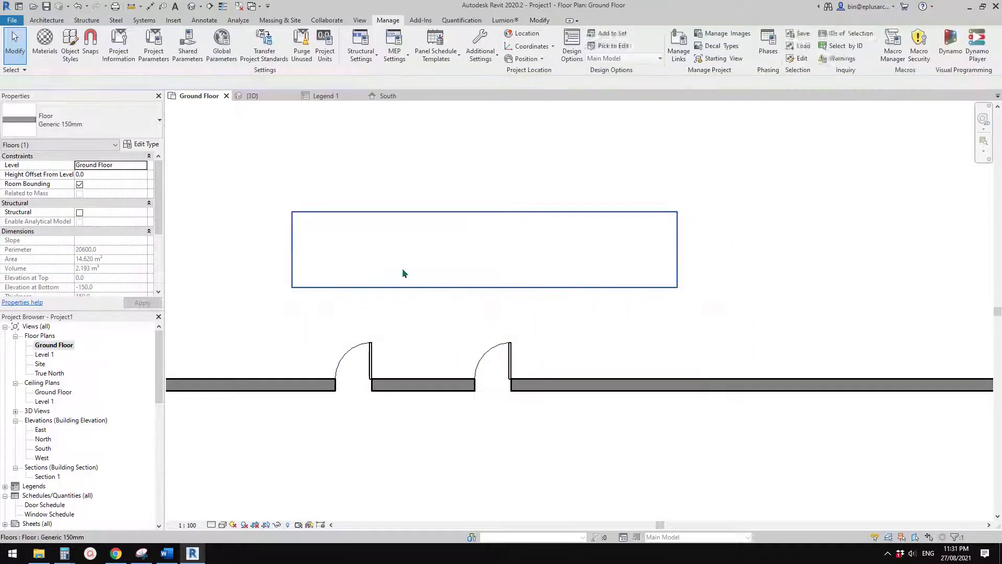
- Select the moved floor slab and inspect how its crosshatch pattern lines meet the slab edges
click(399, 264)
scroll(408, 256, up, 2)
middle_drag(418, 250, 424, 269)
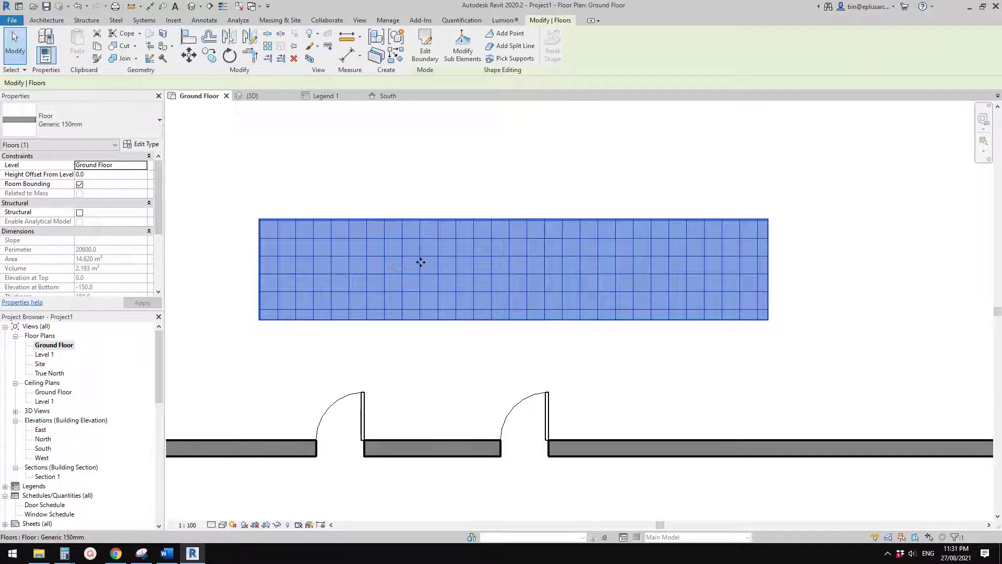
scroll(423, 262, up, 1)
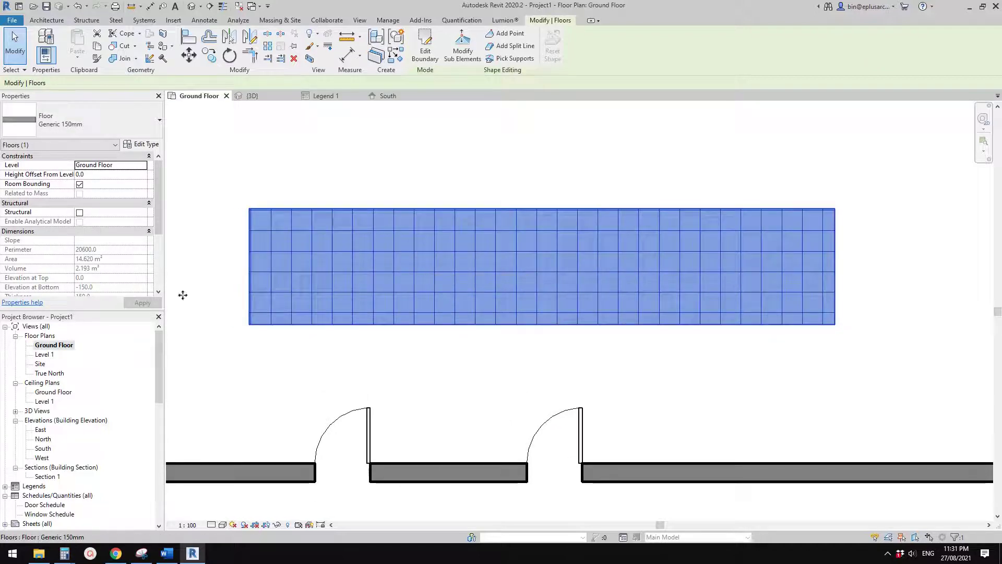
middle_drag(373, 269, 398, 301)
key(Escape)
- Move the floor slab to the right and slightly farther from the wall in the Ground Floor plan
click(400, 296)
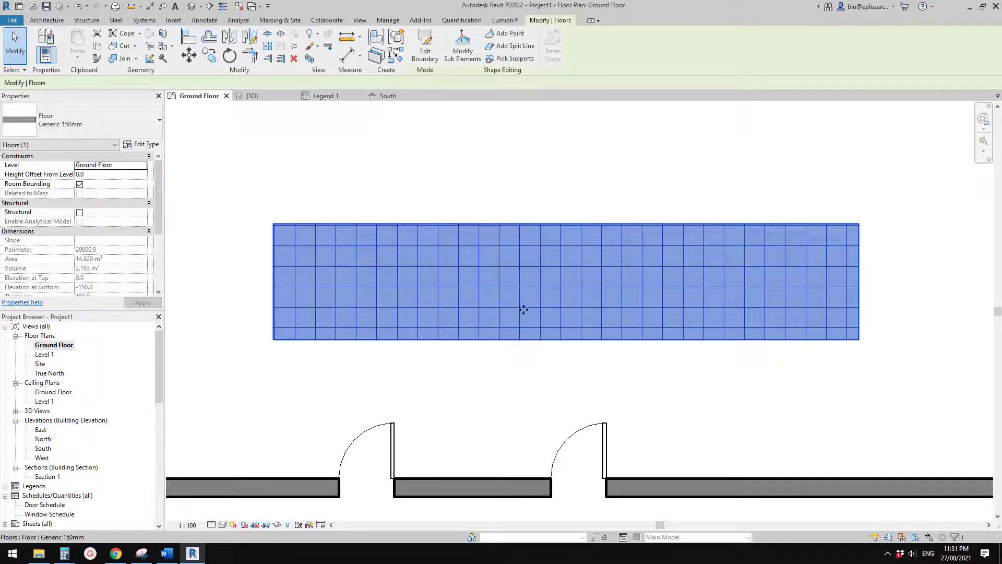
middle_drag(506, 315, 522, 302)
drag(529, 293, 591, 272)
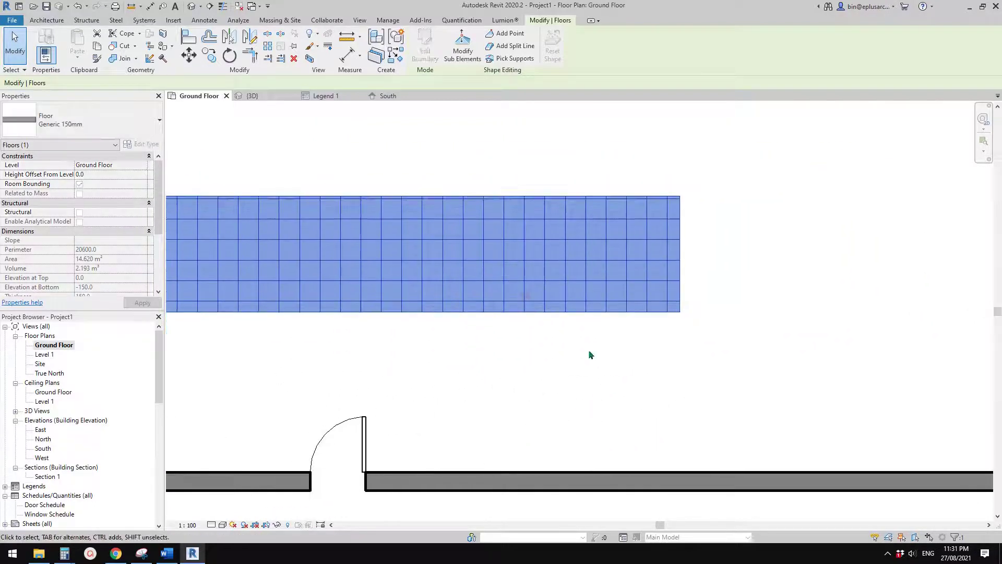
double_click(628, 260)
click(420, 57)
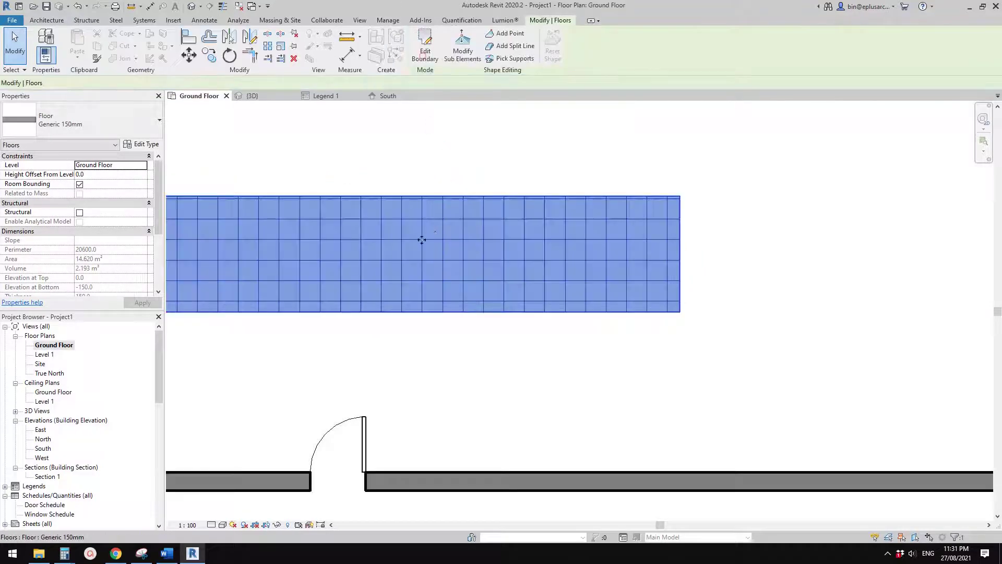
middle_drag(375, 243, 501, 260)
key(Escape)
- Open the 3D view and compare the floor's crosshatch drafting pattern from several viewing angles
click(198, 9)
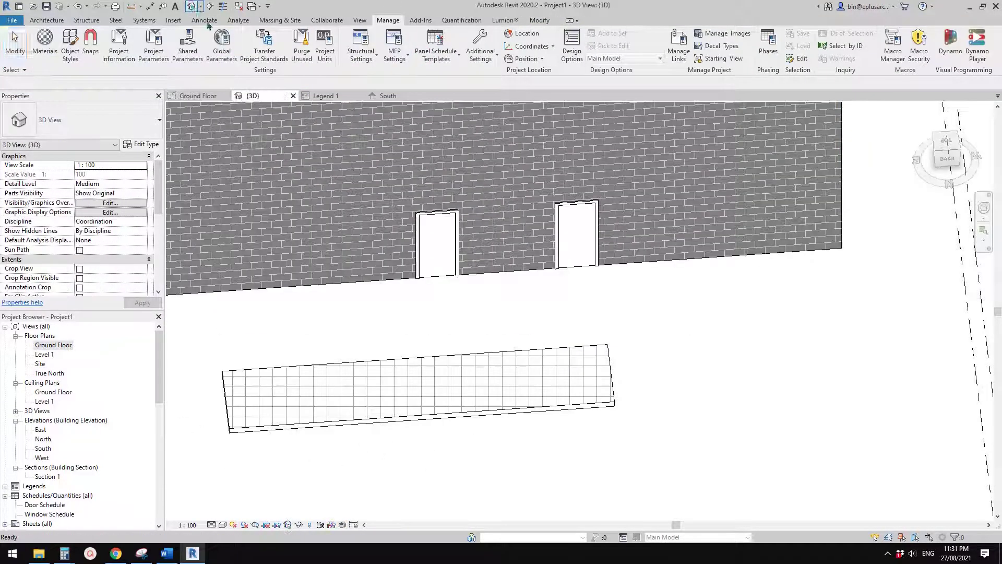
shift+middle_drag(523, 293, 463, 320)
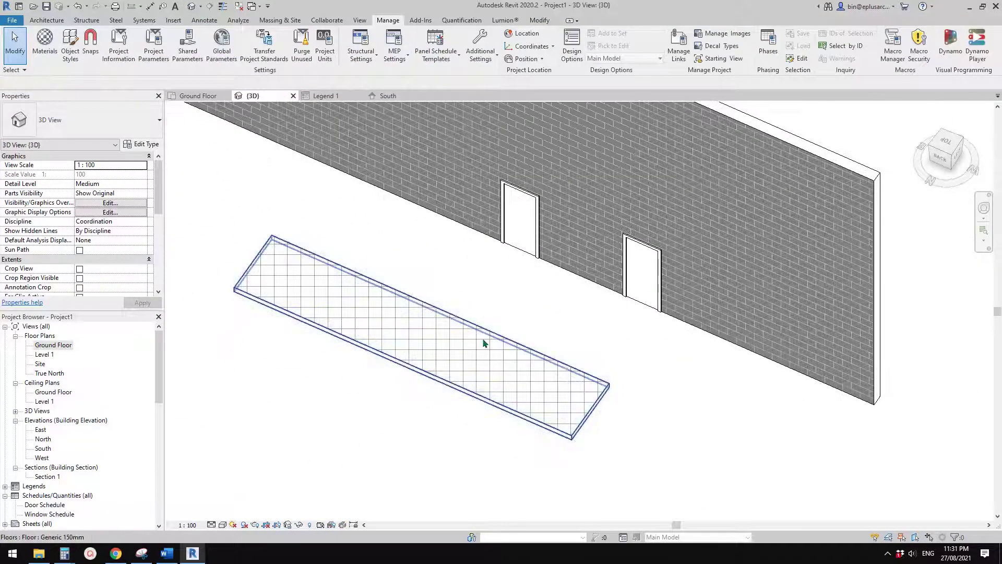
click(481, 340)
shift+middle_drag(548, 313, 569, 307)
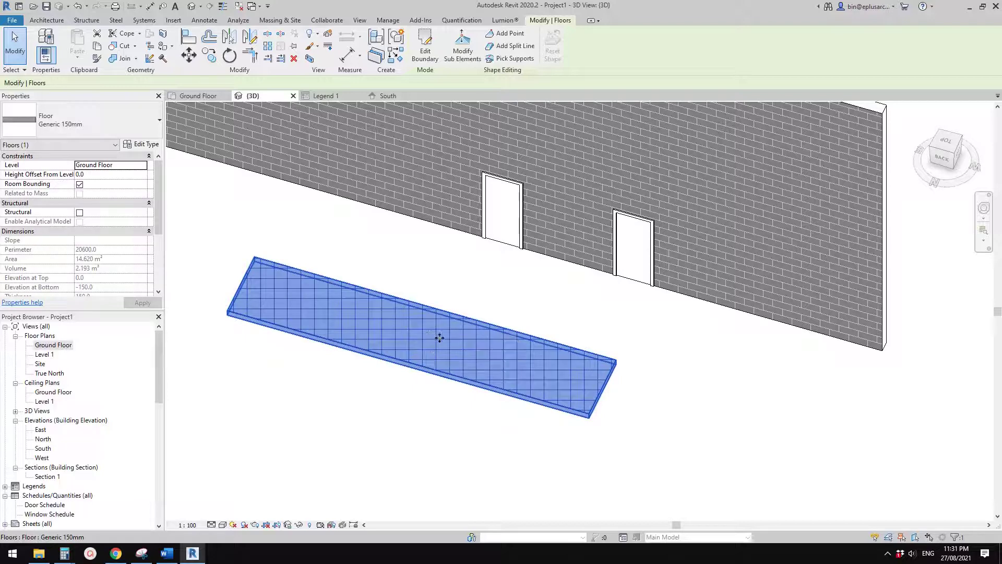
shift+middle_drag(443, 337, 403, 351)
click(180, 347)
middle_drag(288, 313, 282, 312)
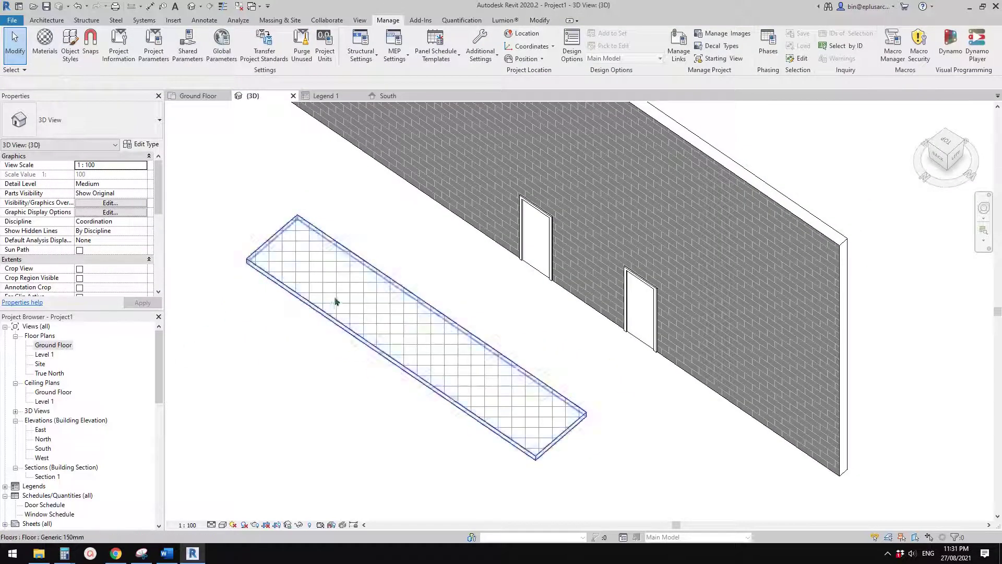
- Select the floor slab and open the New floor material of its Structure layer from the type's assembly
click(333, 296)
click(142, 146)
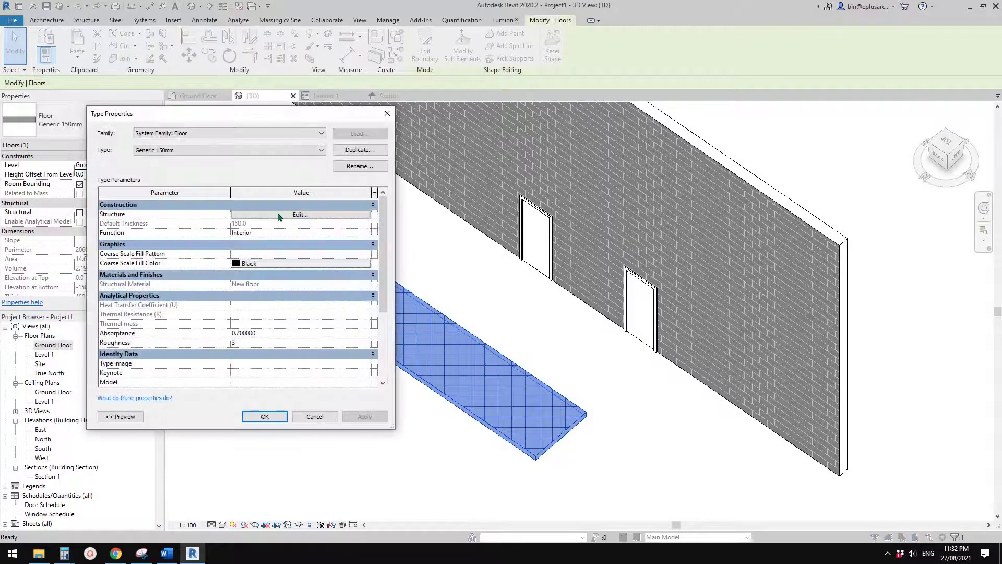
click(229, 216)
click(217, 220)
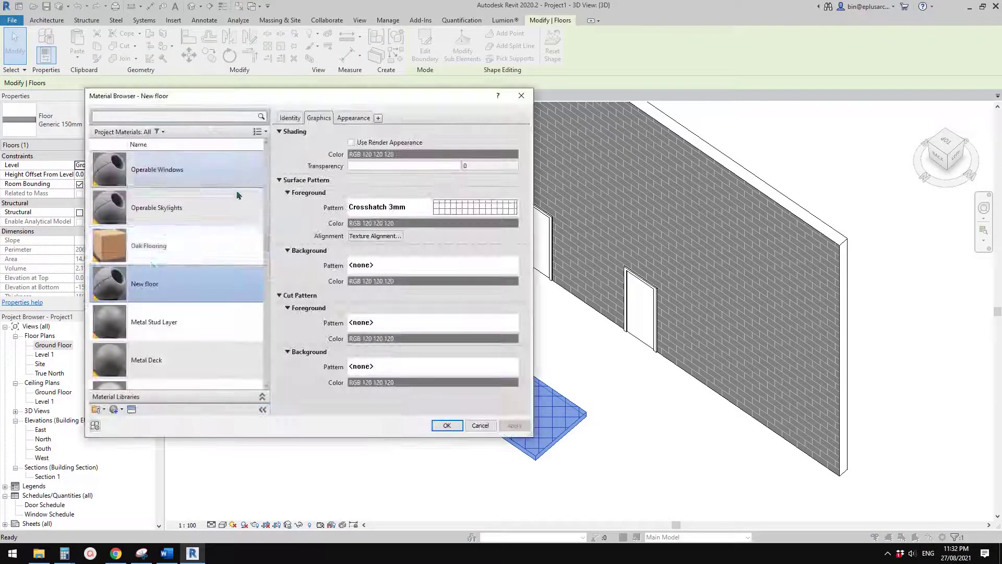
- Change the New floor material's surface foreground to the 250mm Squares model pattern and confirm the floor type changes
click(410, 207)
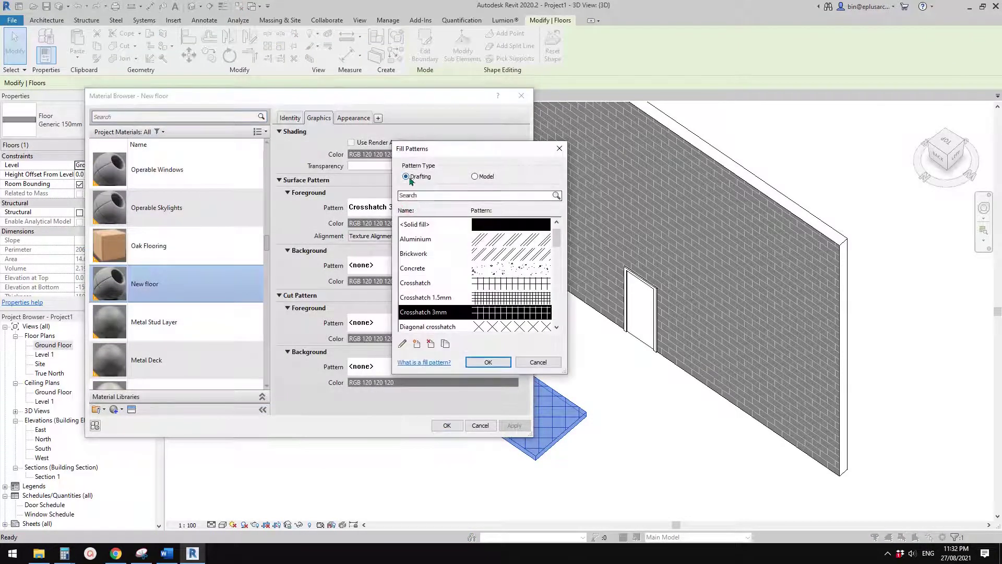
click(475, 177)
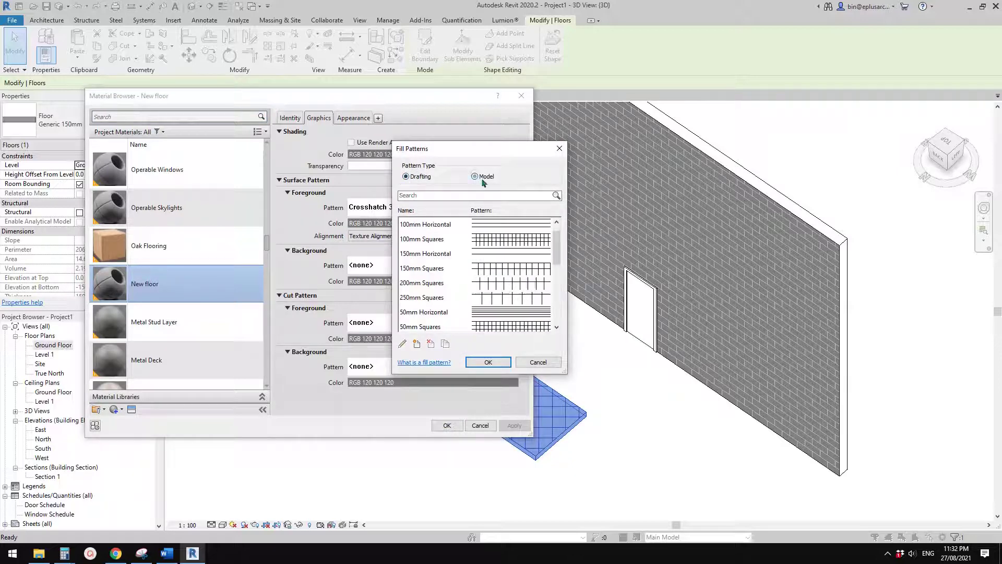
drag(484, 149, 517, 139)
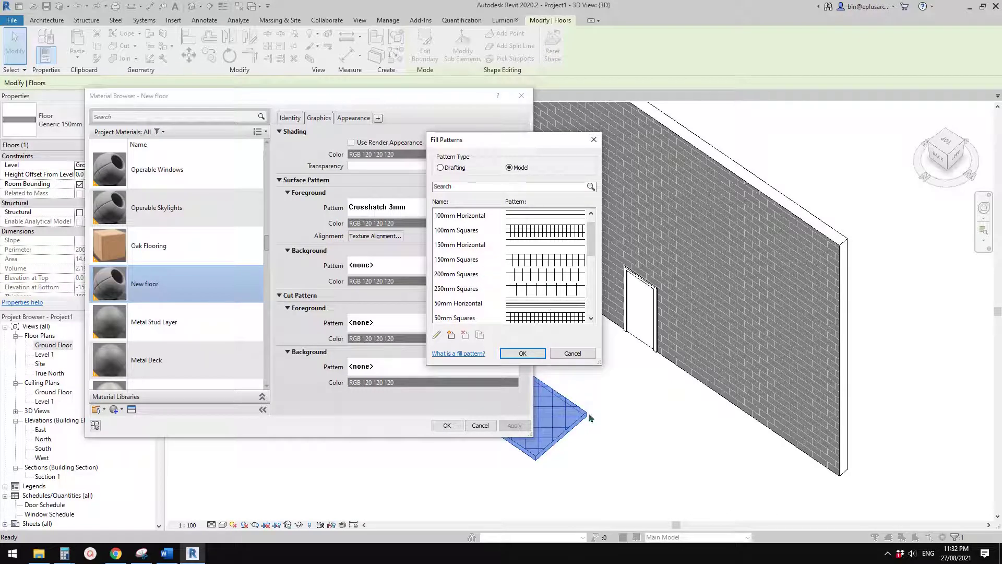
click(474, 291)
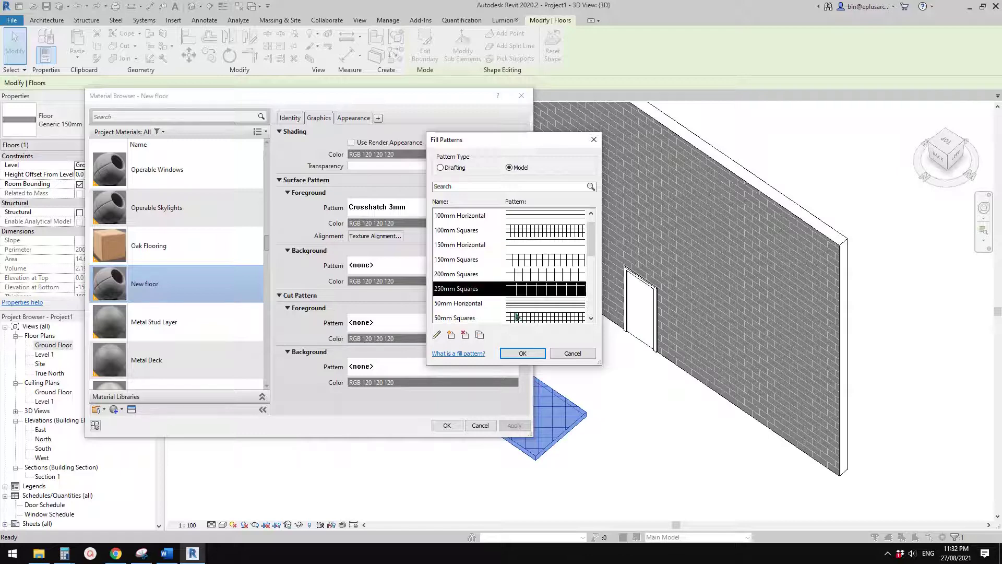
click(523, 353)
click(447, 426)
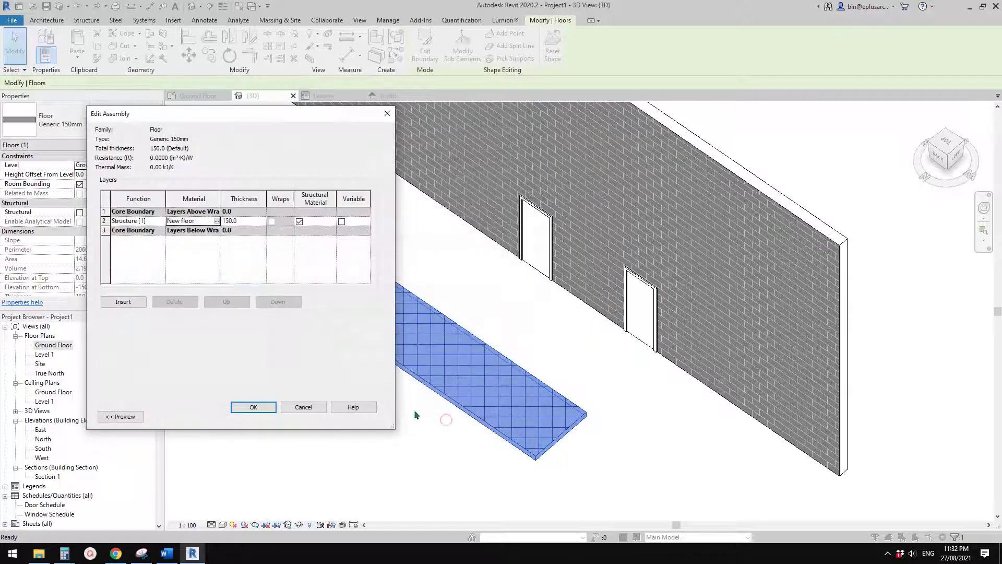
click(252, 408)
click(261, 414)
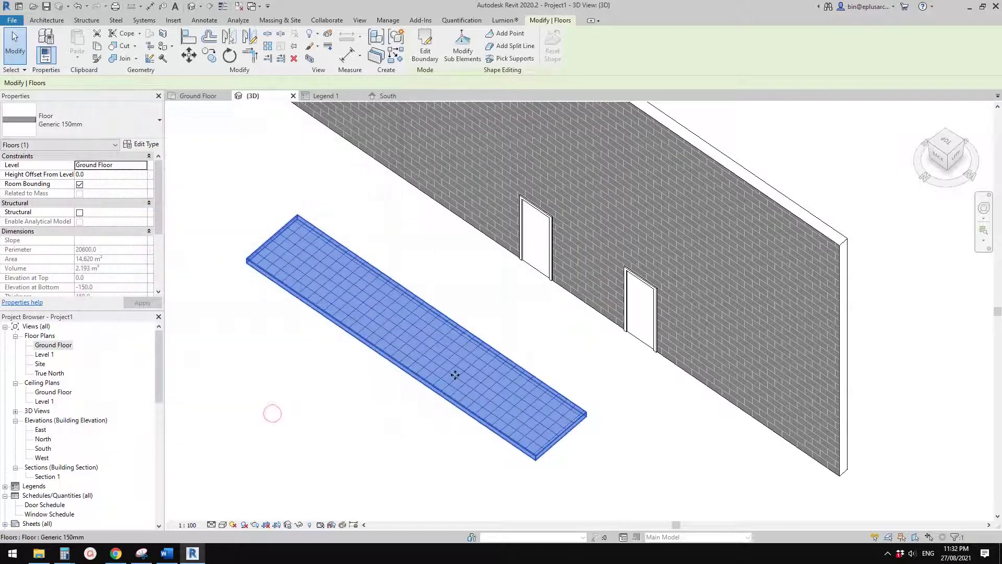
- Place an aligned dimension between two adjacent lines of the floor's squares pattern in the 3D view
shift+middle_drag(480, 391, 344, 296)
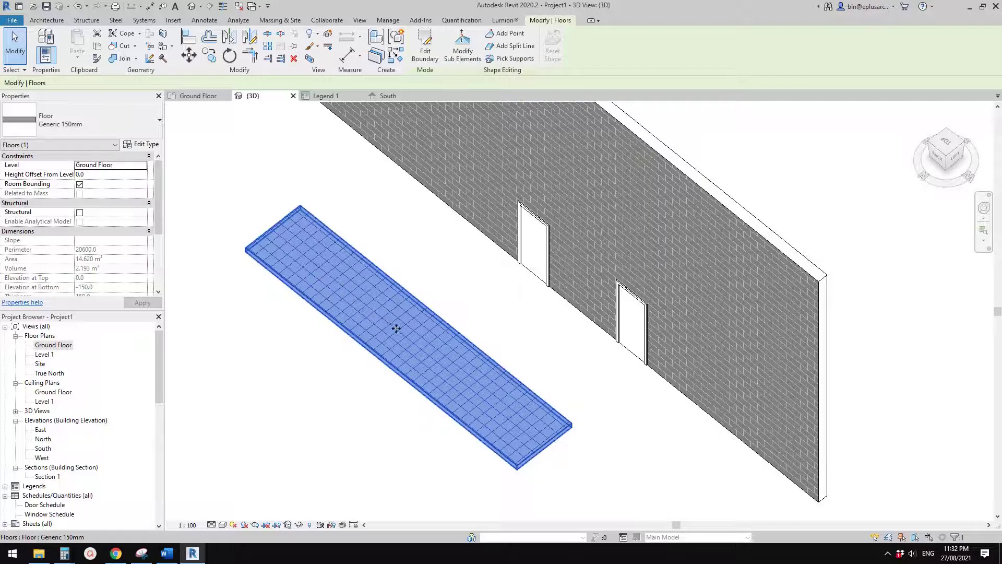
middle_drag(396, 324, 419, 308)
scroll(424, 313, down, 1)
scroll(448, 346, up, 6)
key(d)
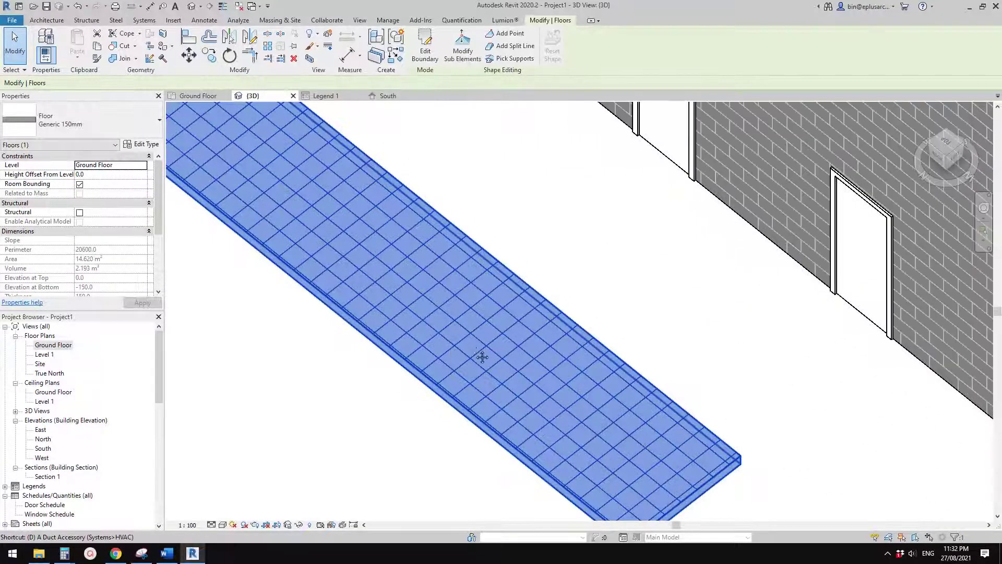
key(i)
click(437, 274)
click(445, 291)
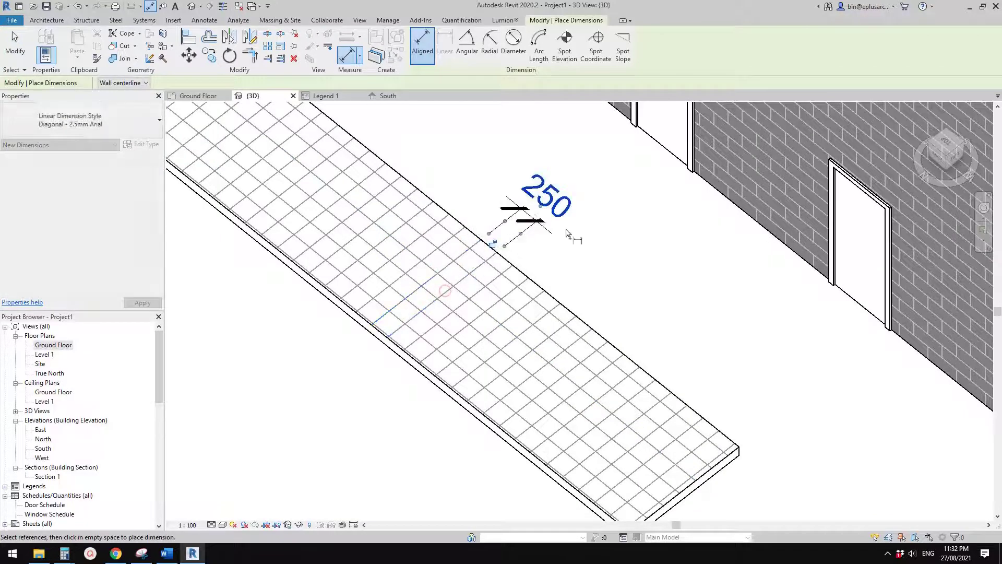
click(542, 224)
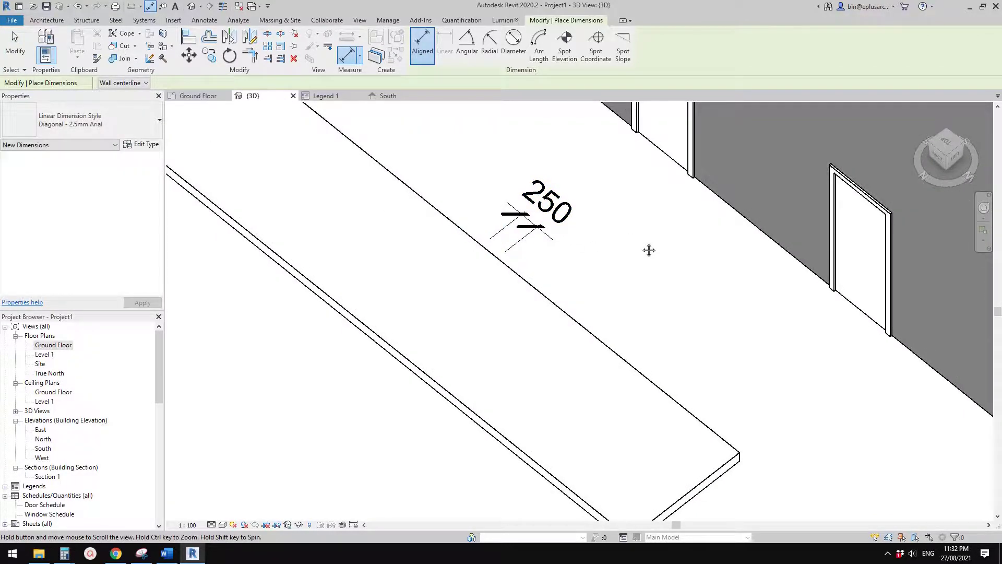
key(Escape)
key(Escape)
- Open the Ground Floor plan and place an aligned dimension between two adjacent horizontal lines of the floor's squares pattern
double_click(60, 346)
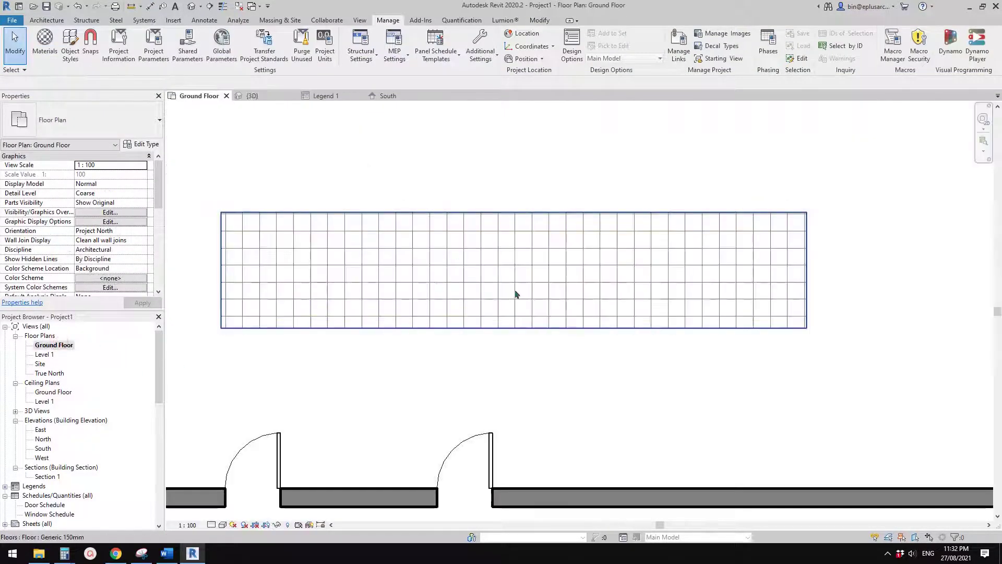
click(375, 282)
middle_drag(555, 282, 518, 291)
key(Escape)
key(d)
key(i)
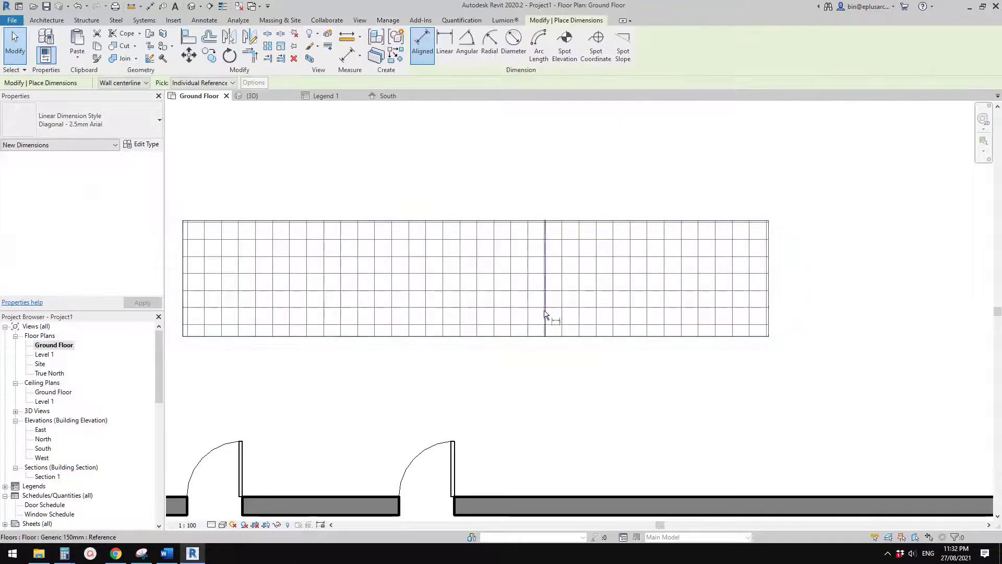
click(541, 307)
click(534, 290)
middle_drag(844, 299, 694, 292)
click(693, 291)
middle_drag(607, 361, 606, 366)
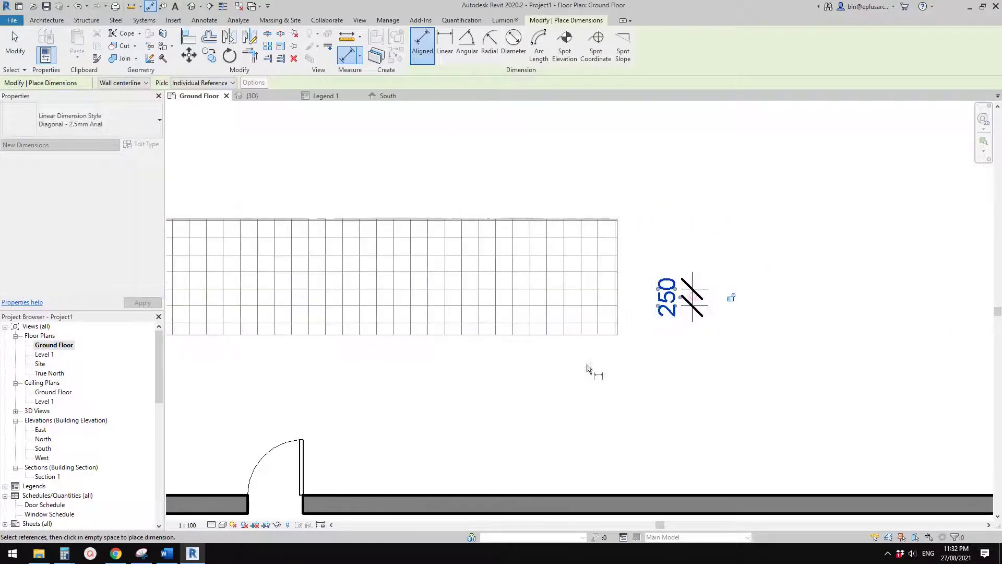
scroll(605, 367, down, 2)
key(Escape)
key(Escape)
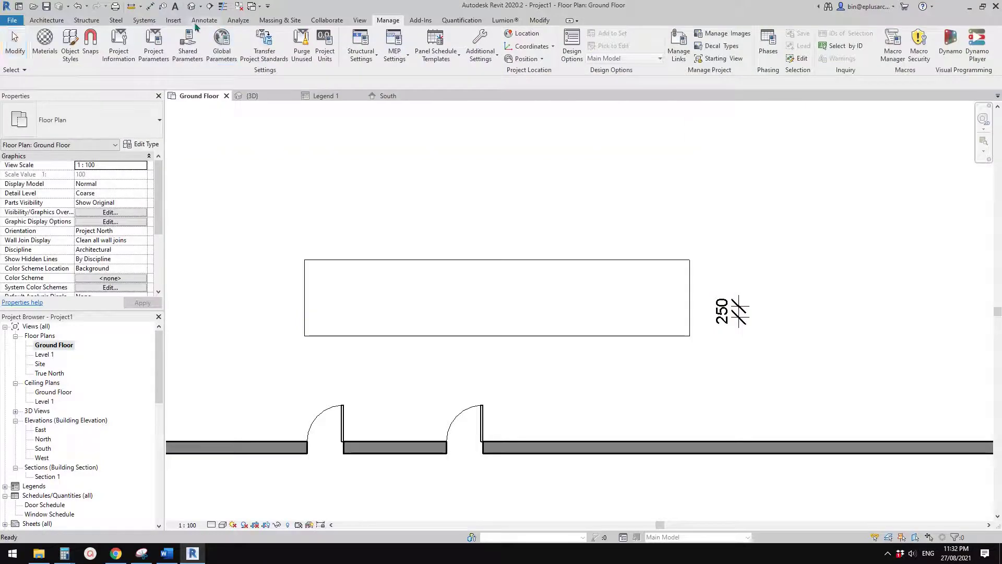
- Return to the 3D view and examine how the floor's squares pattern lines can be selected individually
click(193, 6)
shift+middle_drag(441, 171, 521, 196)
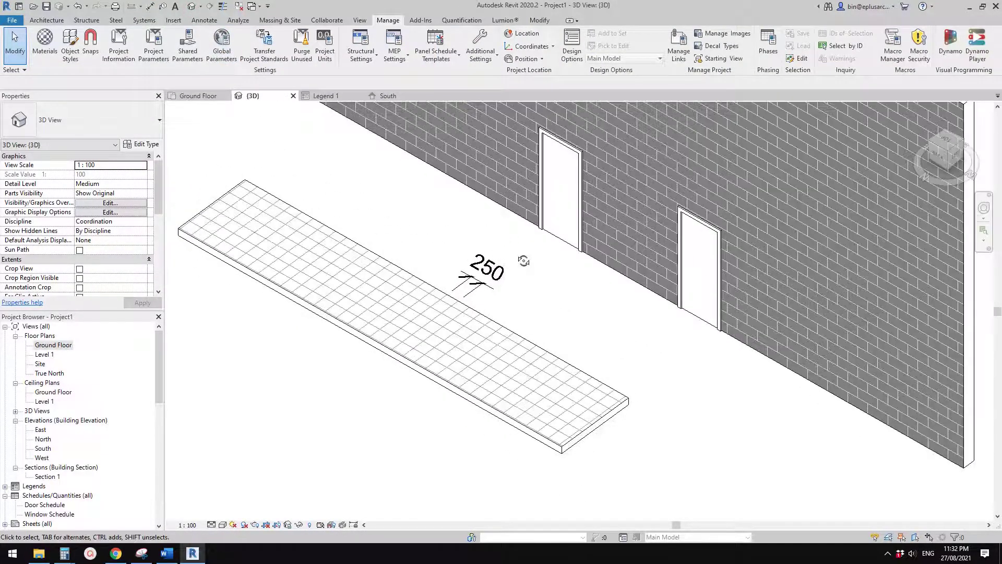
click(431, 326)
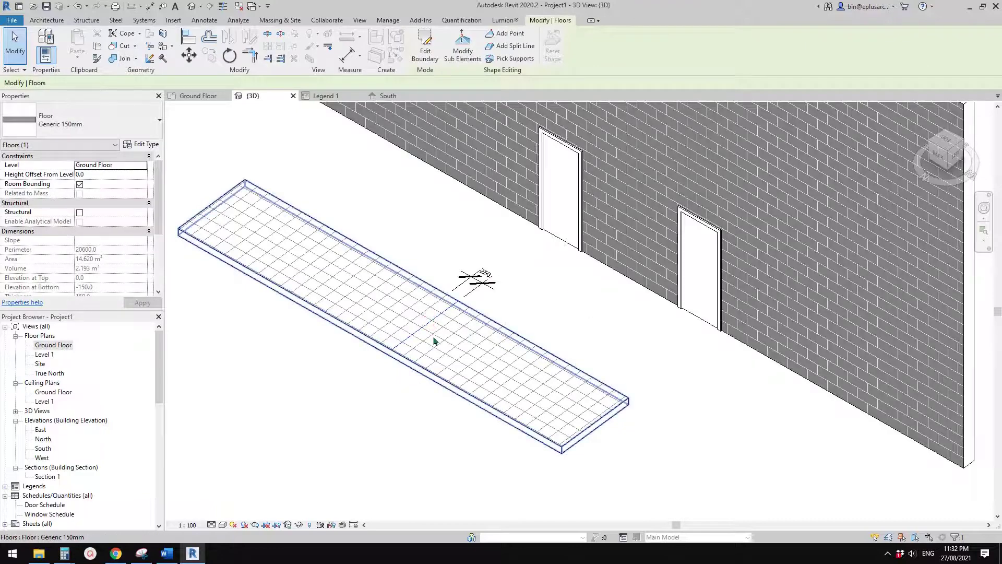
key(Escape)
scroll(402, 317, up, 1)
mouse_move(401, 317)
shift+middle_down()
mouse_move(424, 312)
mouse_move(402, 317)
shift+middle_up()
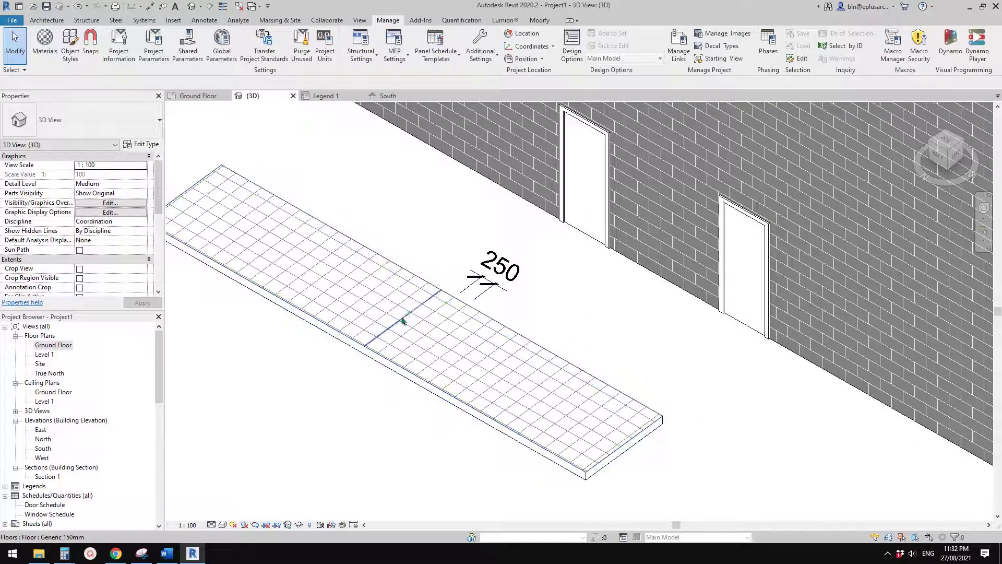
click(403, 315)
scroll(404, 307, down, 3)
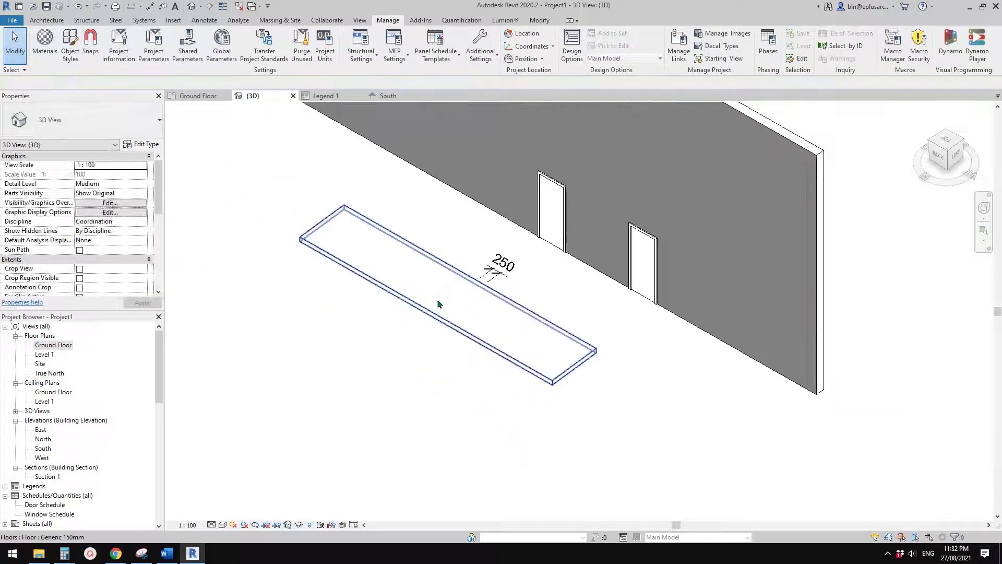
- Copy the floor slab to the open area in front of the original, away from the wall
click(443, 308)
ctrl+drag(454, 319, 361, 408)
key(Escape)
middle_drag(381, 415, 443, 386)
- Duplicate the copied floor's type under the suggested name and open the new type's structure for editing
click(379, 358)
click(138, 144)
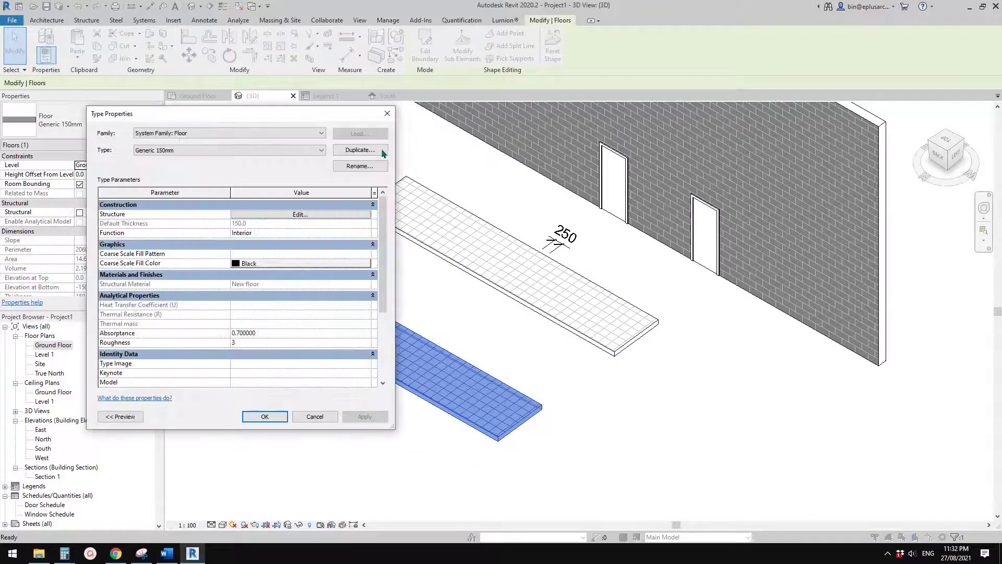
click(365, 150)
click(385, 253)
click(299, 215)
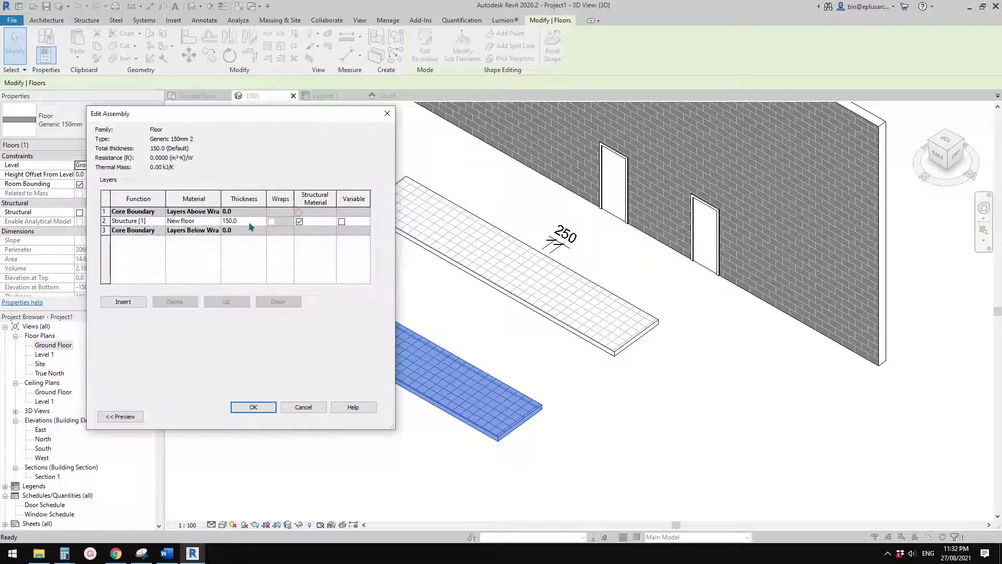
- Duplicate the New floor material for the structure layer and set the copy's surface foreground to the Crosshatch drafting pattern
click(217, 222)
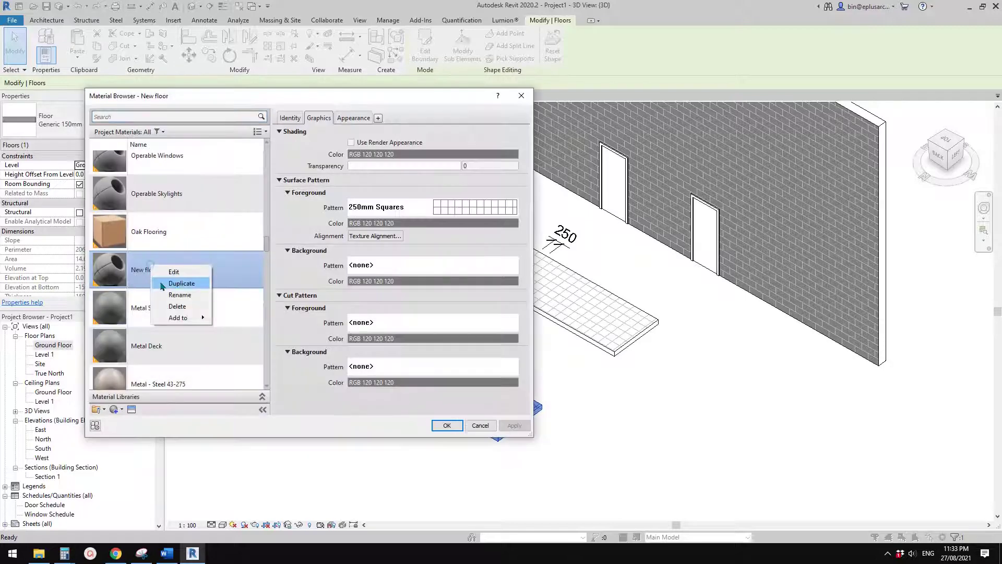
click(162, 284)
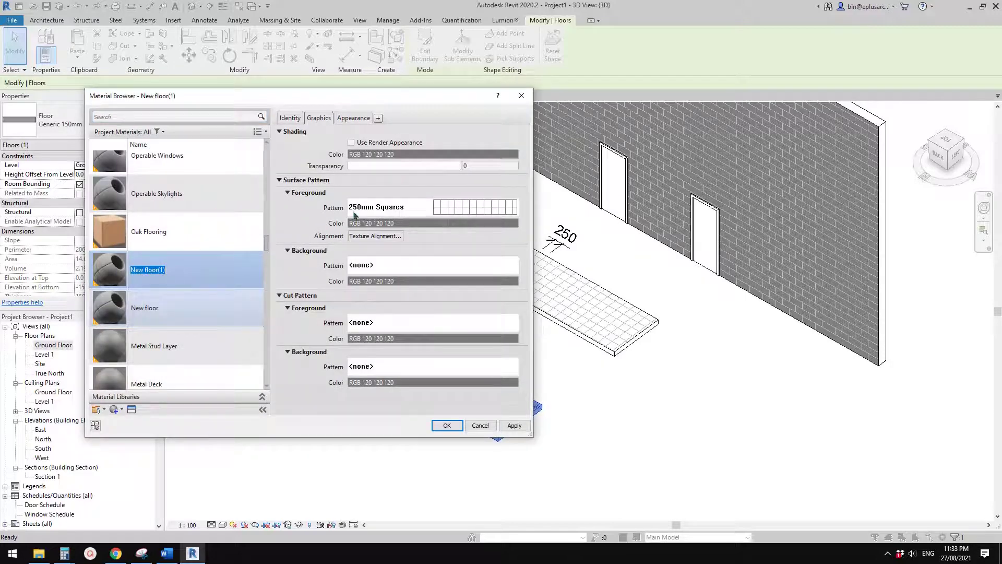
click(396, 208)
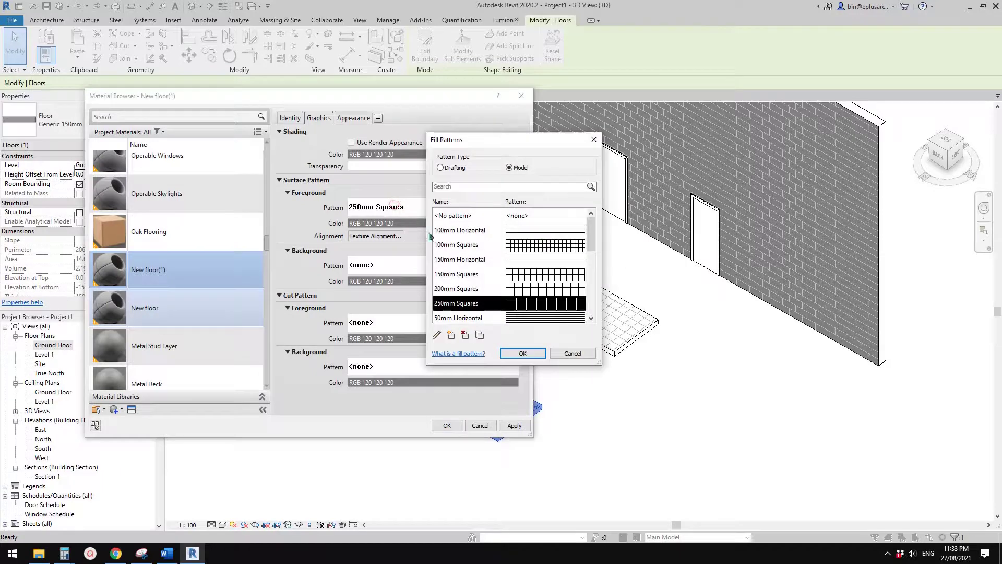
click(453, 167)
click(528, 294)
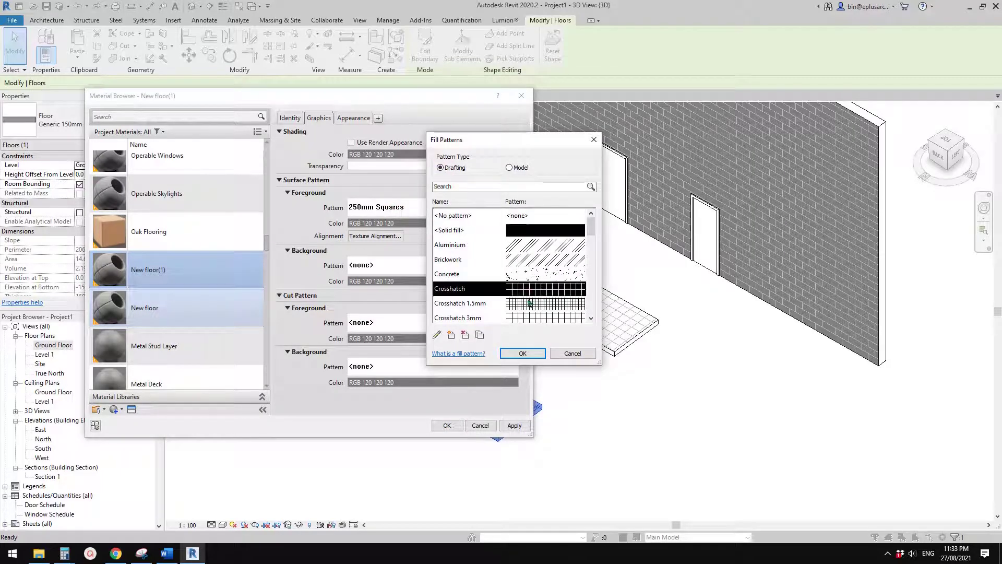
click(522, 353)
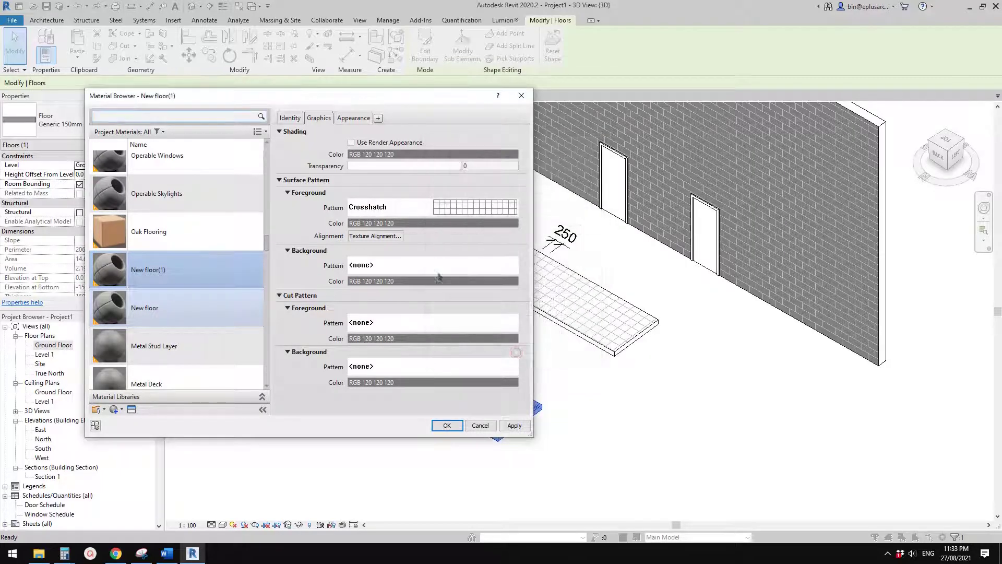
click(447, 426)
click(255, 406)
click(330, 416)
click(451, 311)
- Open the Ground Floor plan and move the hatched filled region up, clear of the copied floor
double_click(55, 345)
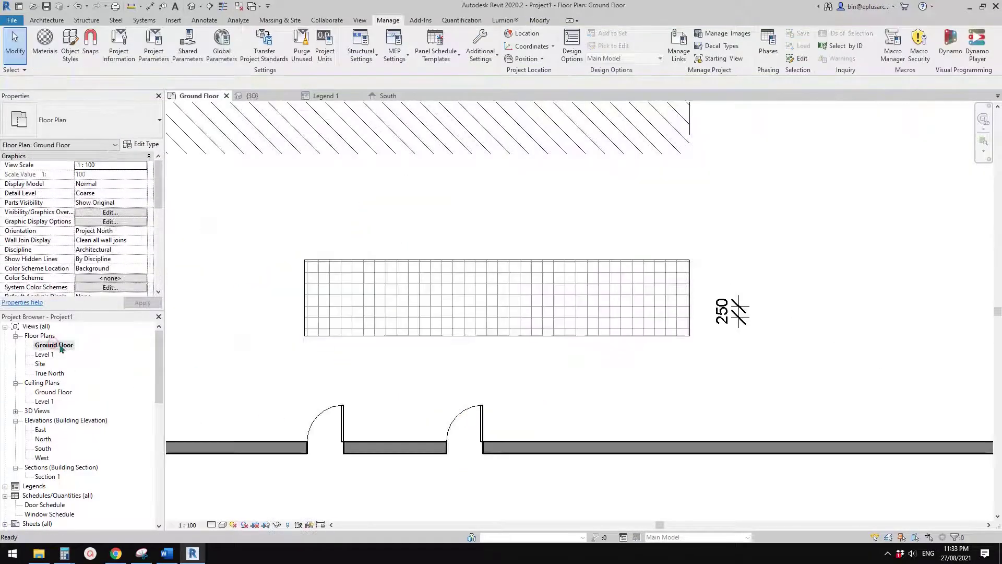
middle_drag(357, 375, 350, 390)
scroll(351, 390, down, 3)
middle_drag(367, 377, 358, 416)
scroll(474, 295, down, 2)
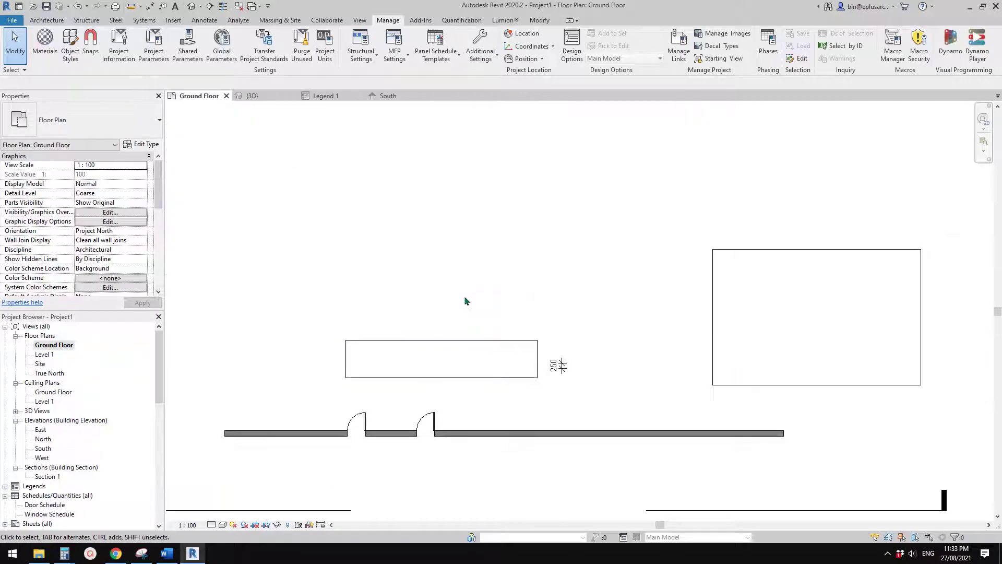
drag(462, 269, 473, 191)
click(453, 319)
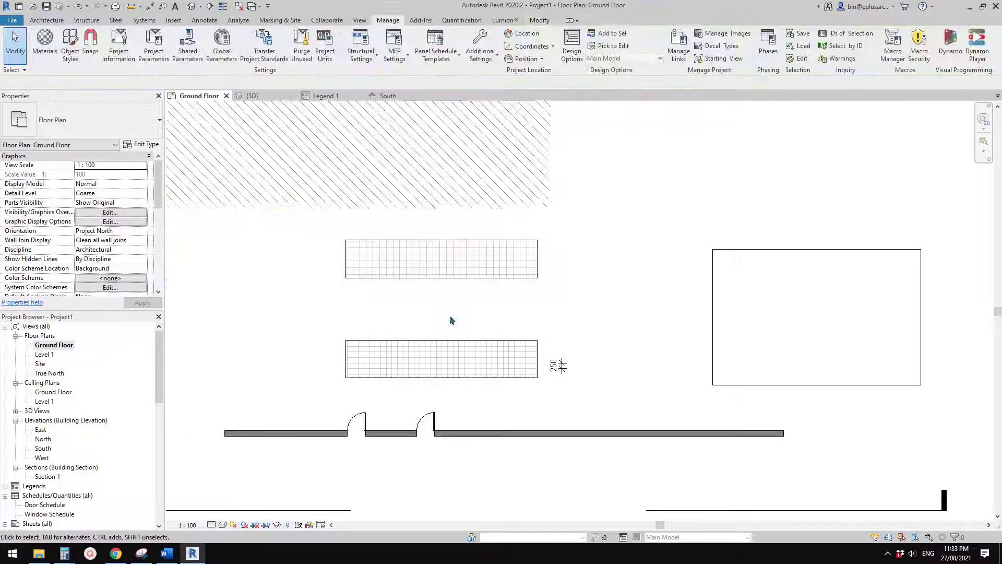
- Compare the crosshatch drafting pattern and the squares model pattern on the two floors in plan
scroll(449, 314, up, 2)
click(450, 266)
scroll(452, 273, up, 1)
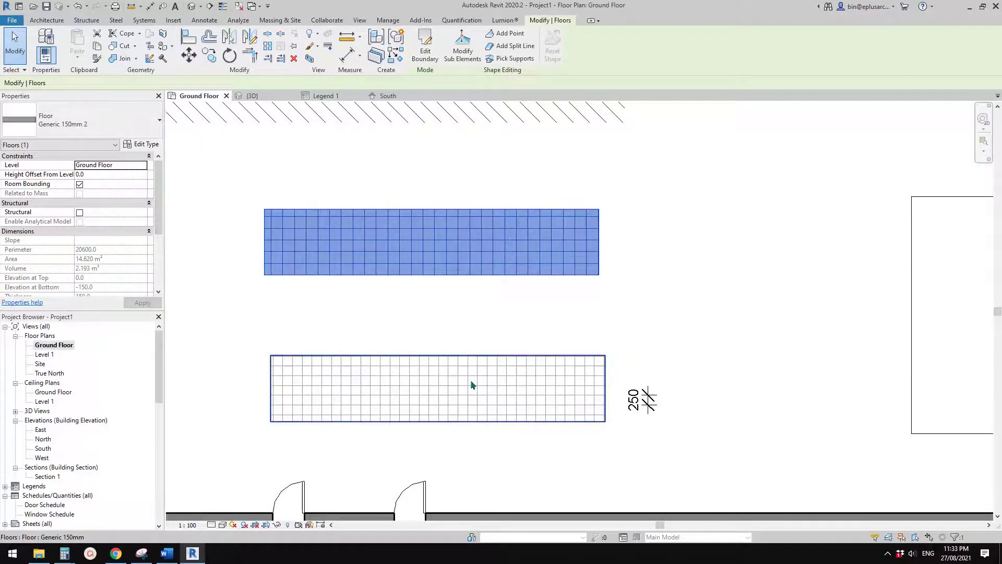
key(Escape)
middle_drag(576, 347, 554, 340)
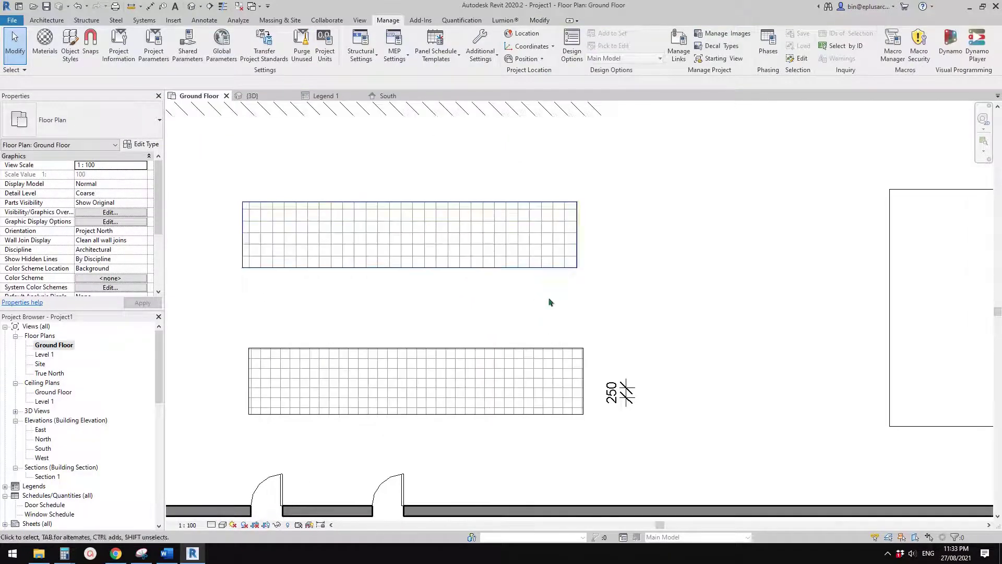
middle_drag(446, 274, 519, 291)
key(Escape)
- Open the 3D view and compare both floors' patterns from several viewing angles
click(191, 8)
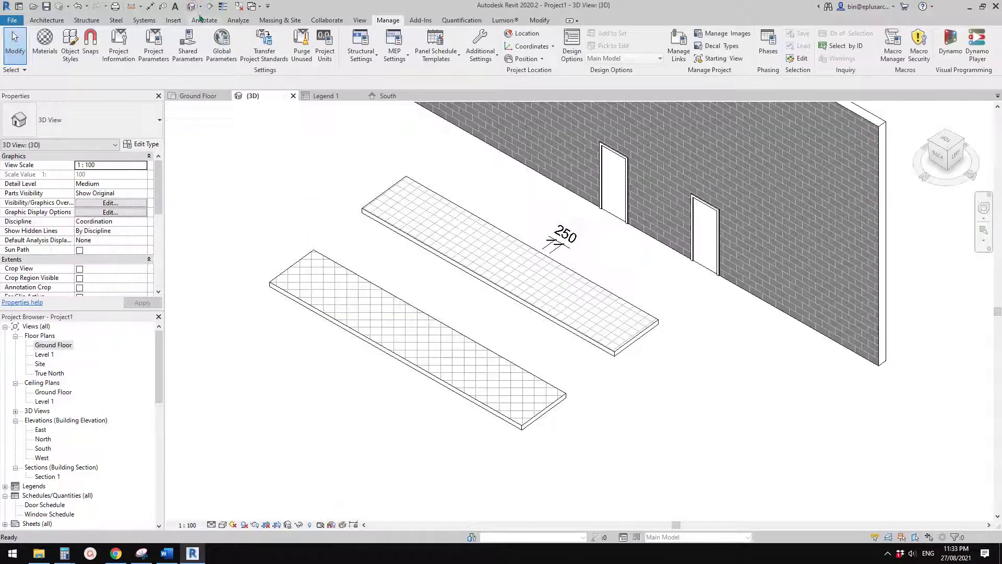
scroll(488, 322, up, 3)
shift+middle_drag(388, 319, 482, 344)
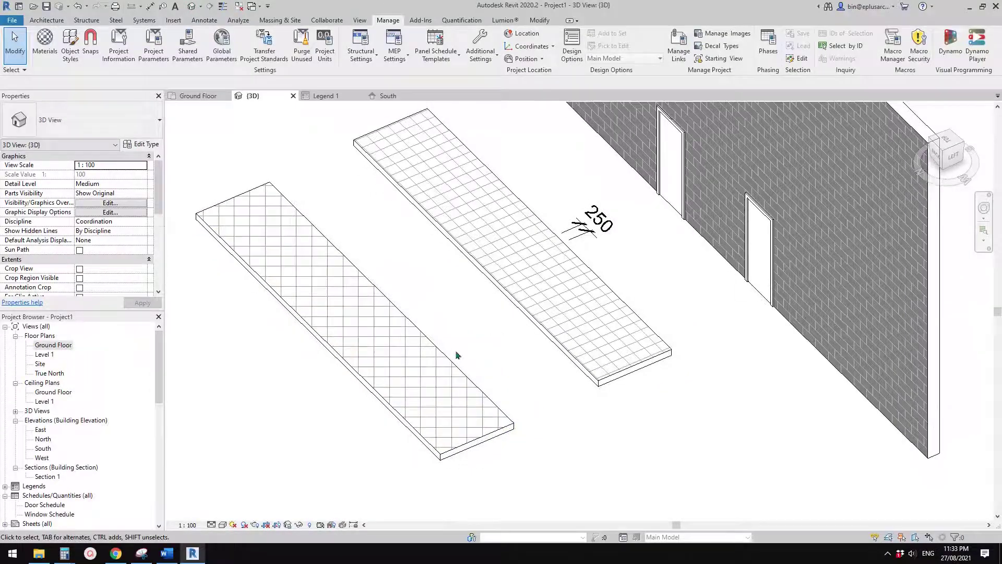
click(477, 410)
ctrl+click(593, 331)
shift+middle_drag(593, 331, 449, 334)
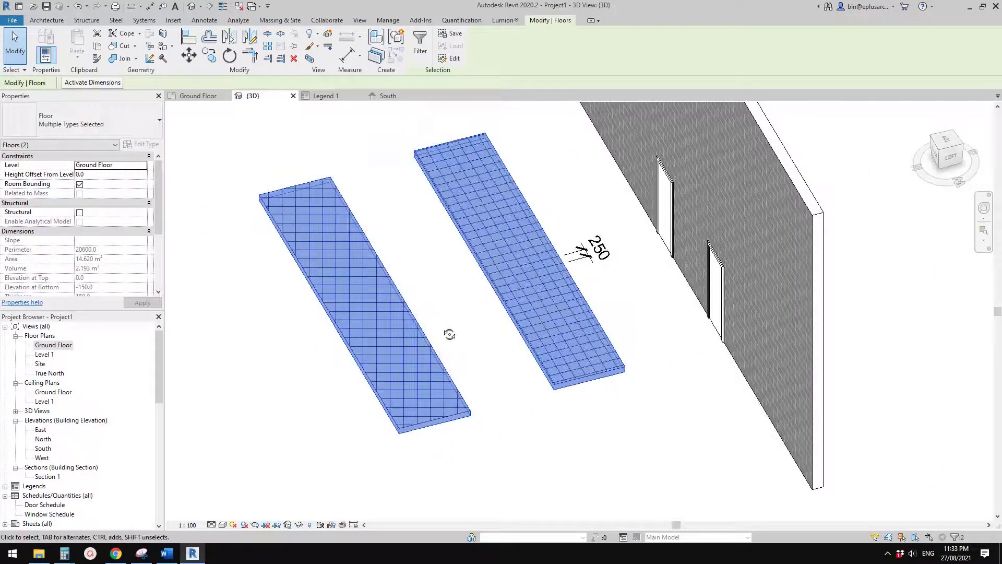
click(450, 346)
shift+middle_drag(514, 409, 522, 317)
scroll(522, 317, up, 3)
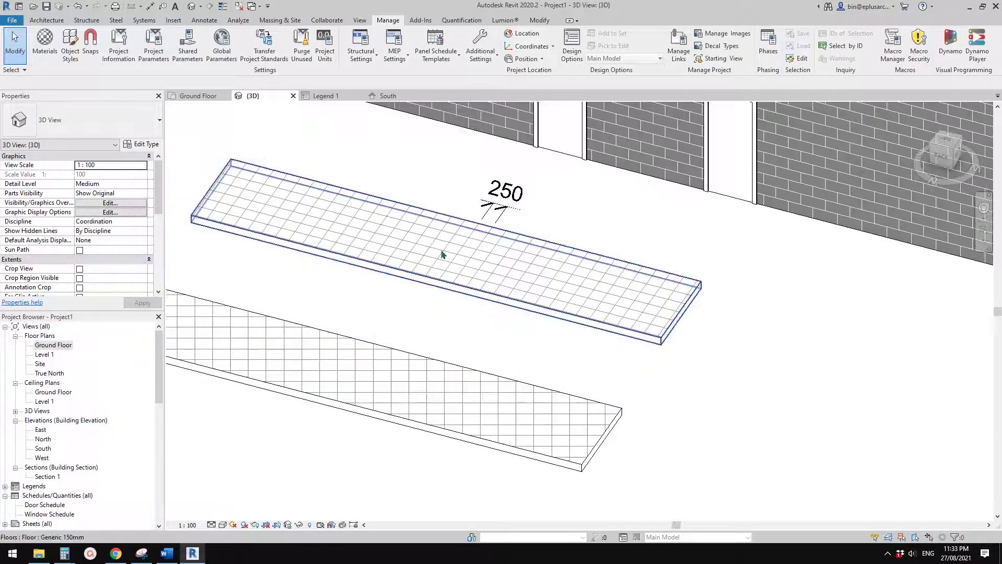
- Select a line of the floor's squares model pattern and rotate the pattern out of line with the slab edges
click(472, 259)
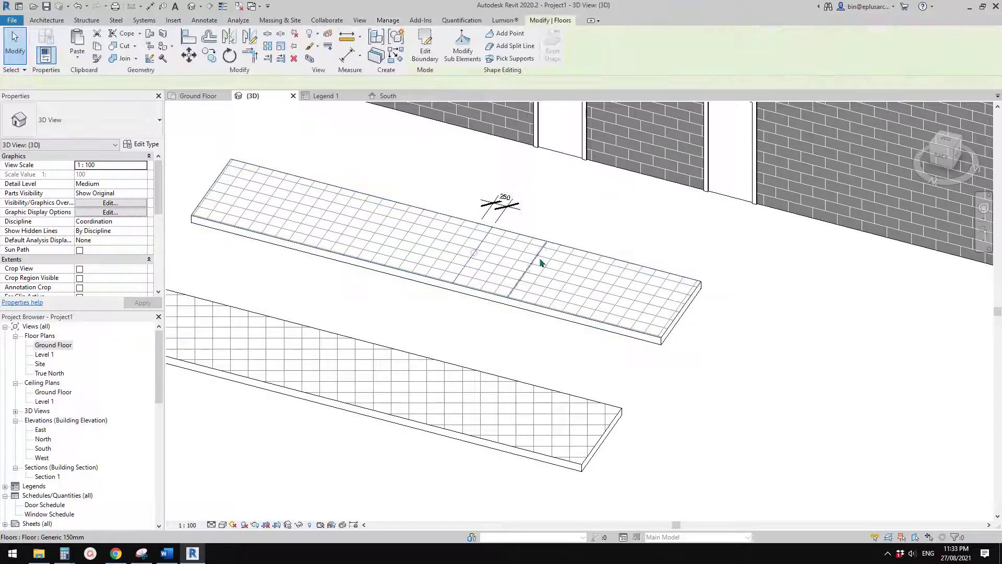
scroll(474, 249, up, 2)
mouse_move(474, 249)
mouse_down()
mouse_move(486, 259)
mouse_move(447, 244)
mouse_move(473, 248)
mouse_move(459, 236)
mouse_move(482, 258)
mouse_up()
scroll(487, 259, up, 1)
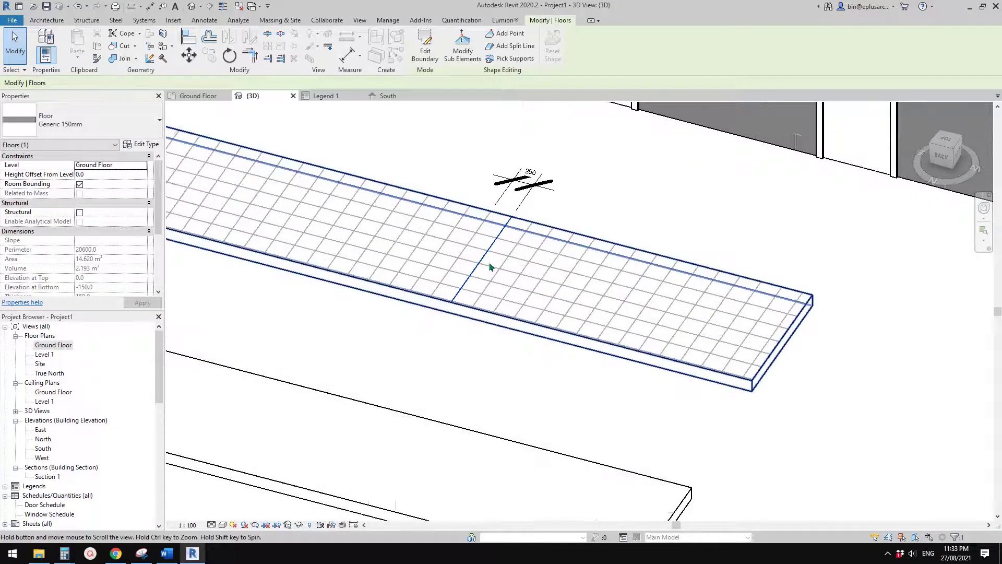
key(r)
key(o)
click(527, 264)
click(532, 285)
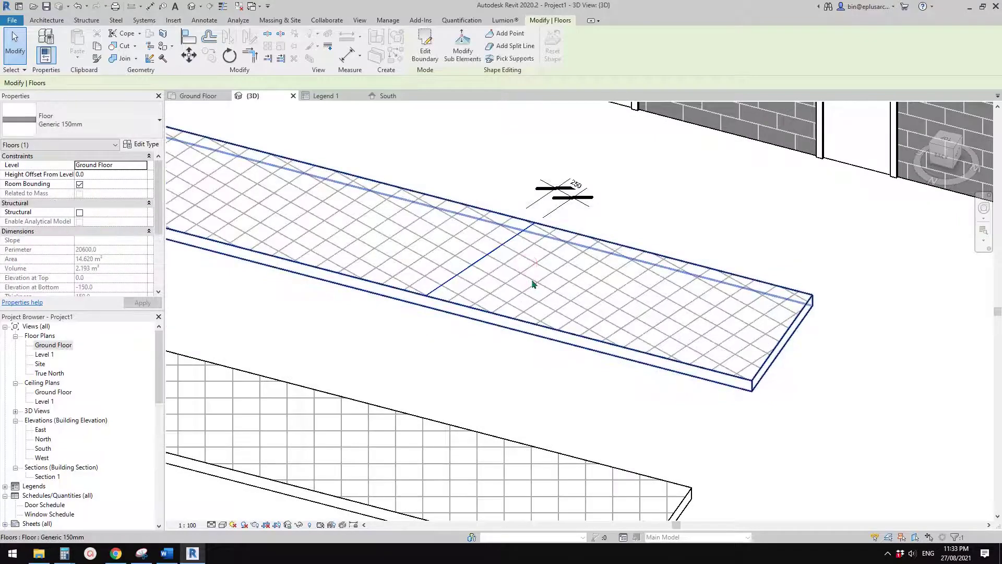
scroll(542, 289, down, 3)
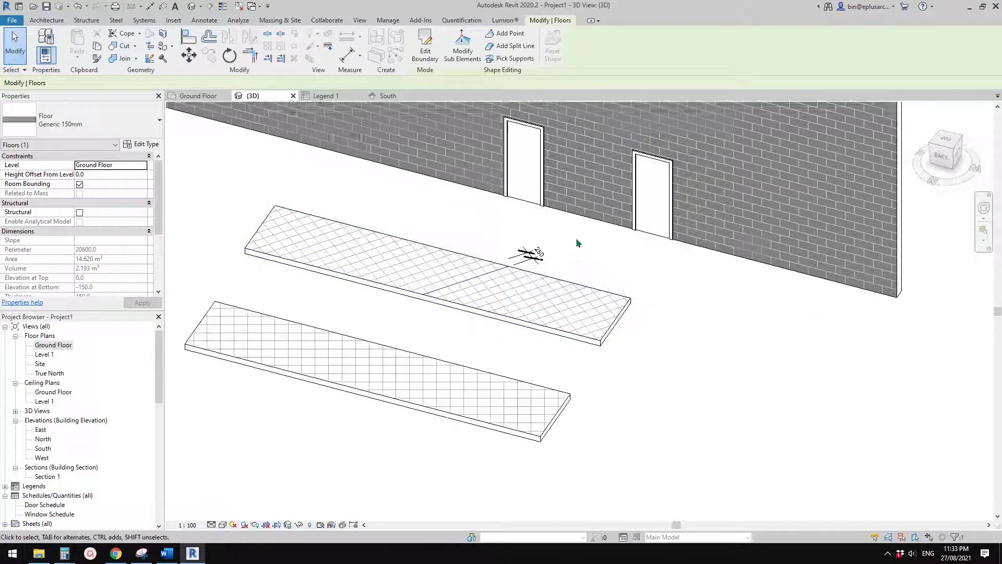
- Align the rotated squares pattern with the slab's long front edge and its short end edge
key(a)
key(l)
scroll(503, 328, up, 2)
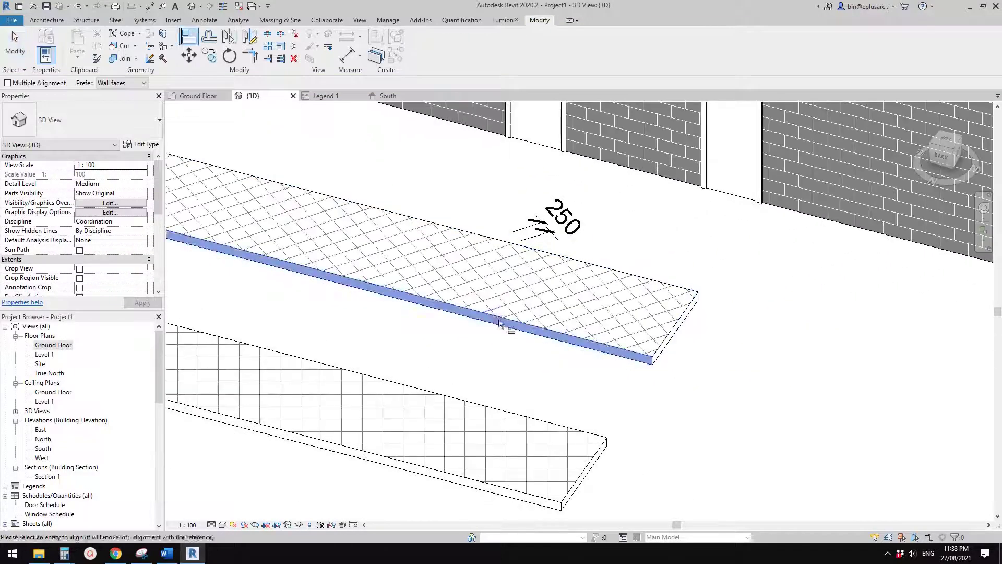
click(514, 304)
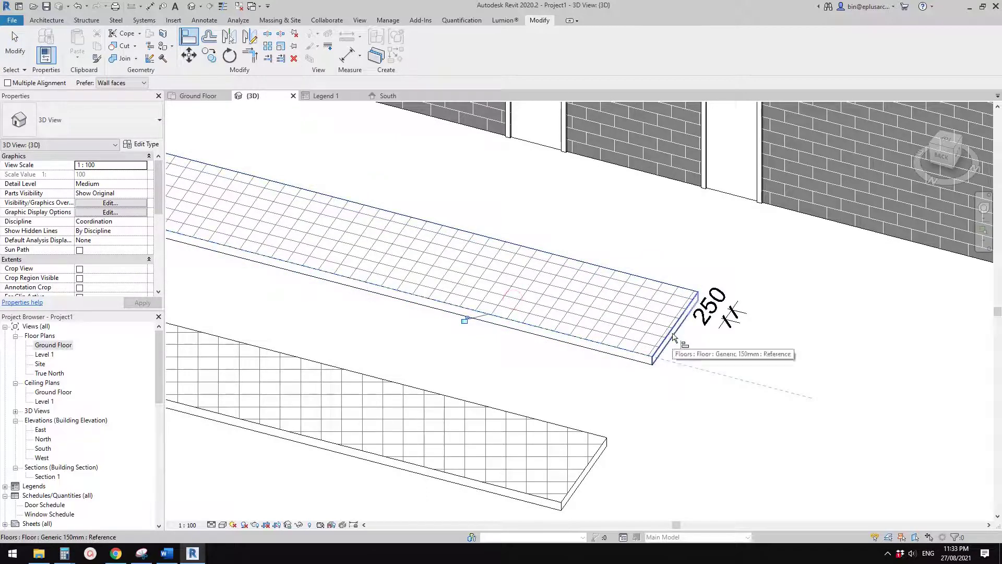
click(653, 335)
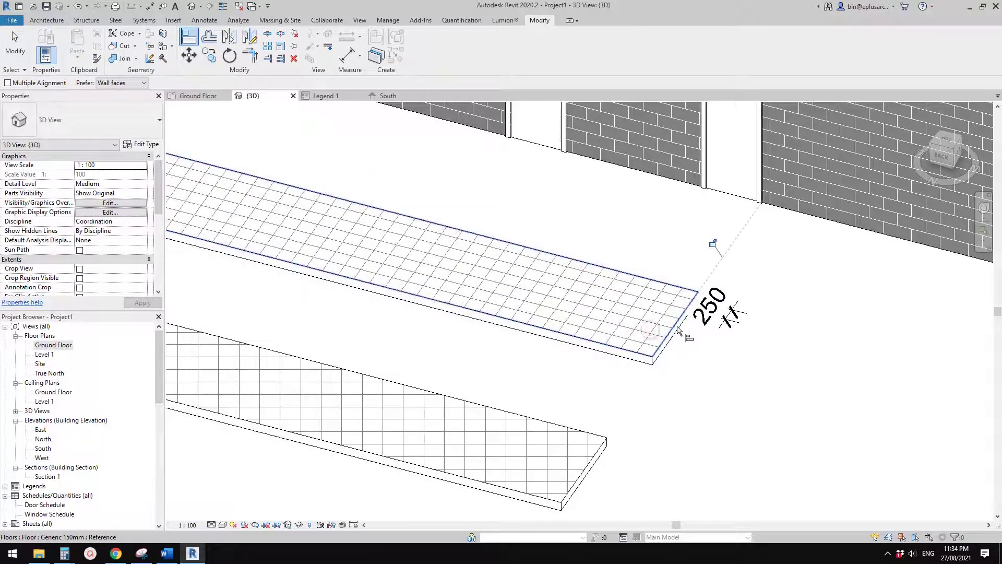
middle_drag(712, 351, 711, 336)
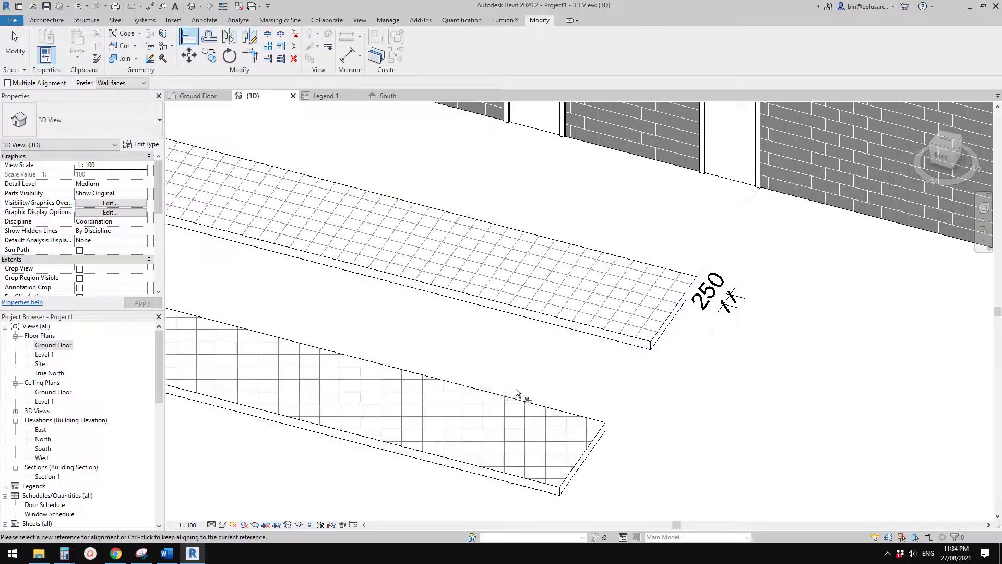
- Leave the Align tool and check what gets selected on the floor with the crosshatch drafting pattern
middle_drag(401, 431, 474, 354)
key(Escape)
key(Escape)
click(503, 340)
scroll(493, 344, down, 5)
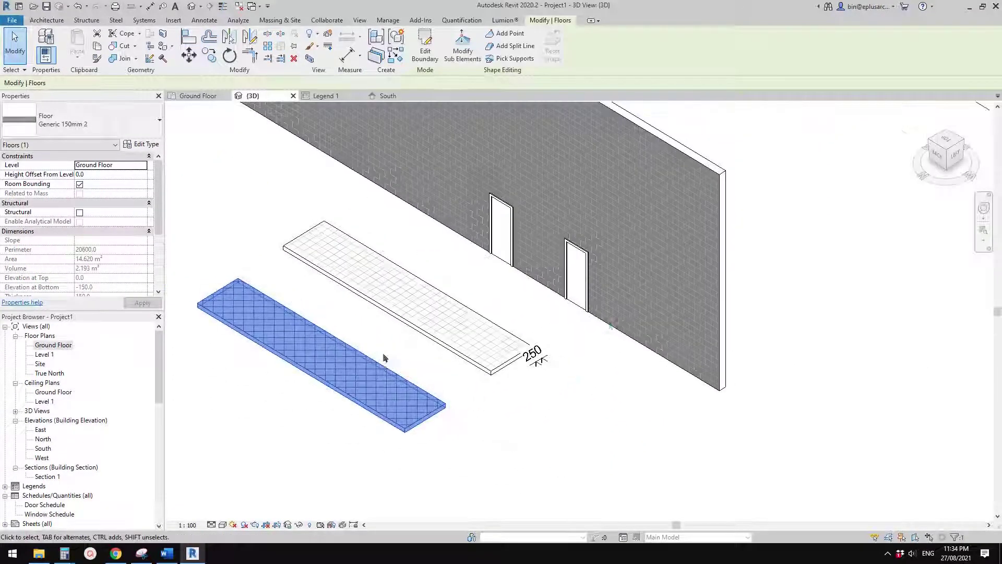
click(384, 358)
- Align the vertical joints of the wall's brick model pattern with the wall's vertical end edge
scroll(653, 306, up, 4)
click(651, 301)
shift+middle_drag(650, 301, 703, 323)
click(707, 349)
scroll(748, 296, up, 3)
middle_drag(776, 271, 703, 315)
key(a)
key(l)
scroll(713, 271, up, 1)
click(704, 267)
click(653, 305)
scroll(718, 309, up, 1)
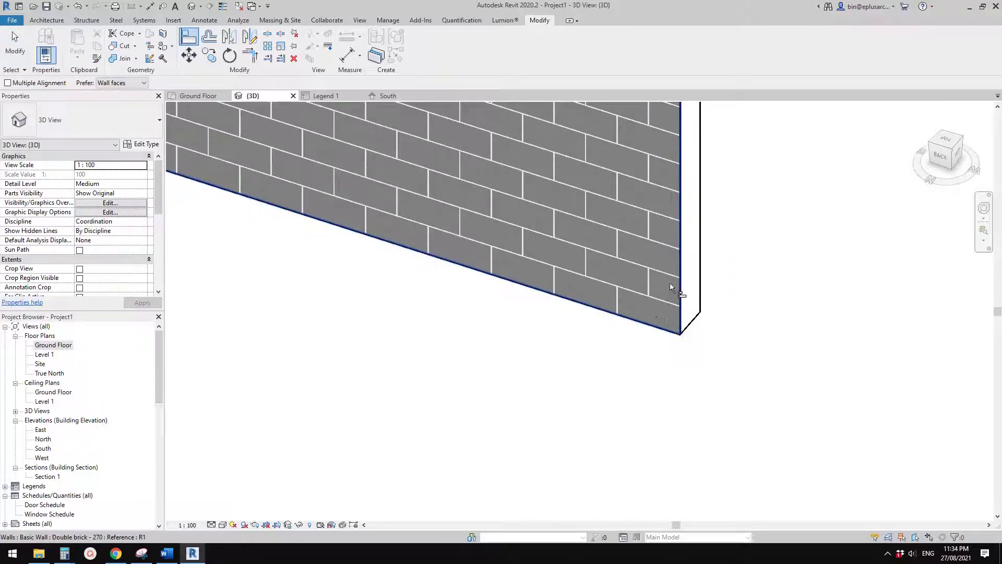
click(688, 275)
click(649, 285)
key(Escape)
key(Escape)
scroll(625, 320, down, 3)
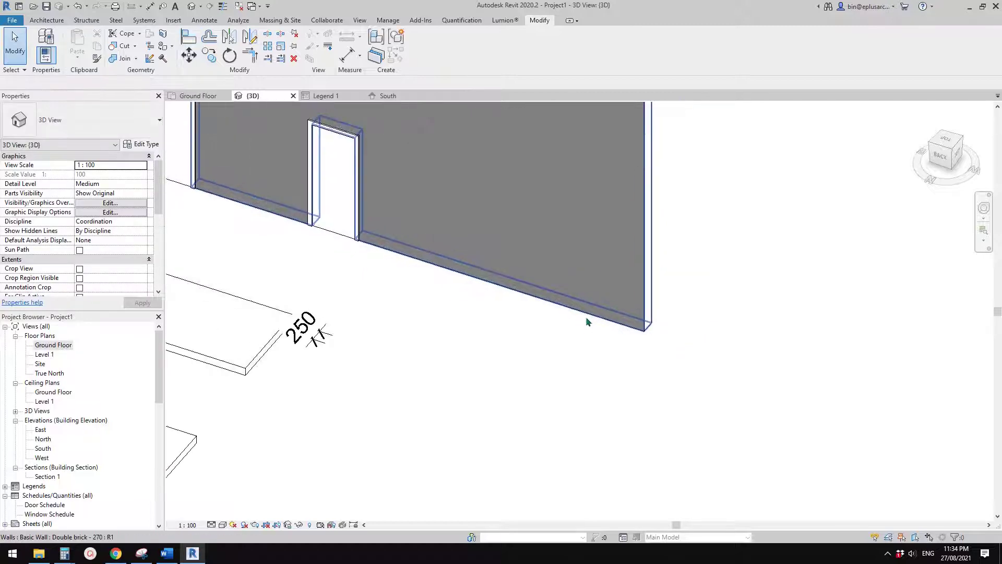
- Review the aligned brick pattern on the wall together with the two floors' patterns in the 3D view
middle_drag(557, 307, 566, 309)
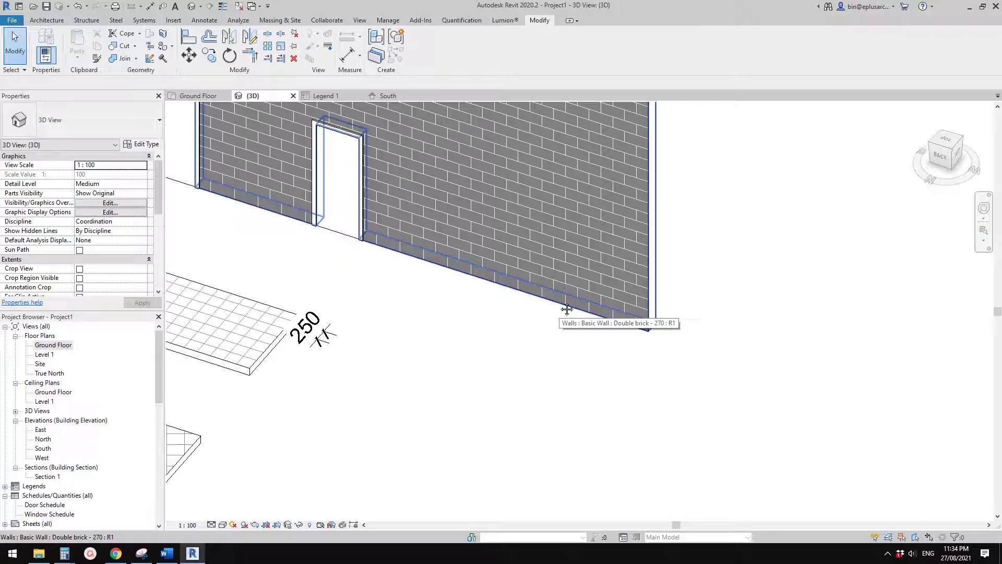
middle_drag(490, 301, 512, 299)
scroll(599, 320, down, 2)
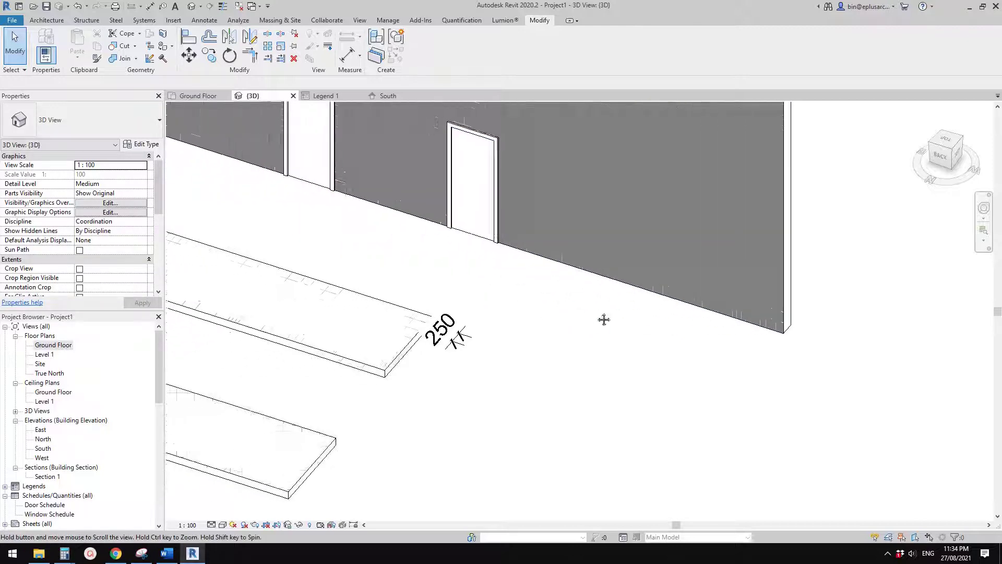
middle_drag(566, 320, 594, 327)
click(622, 271)
scroll(559, 298, down, 1)
middle_drag(558, 297, 556, 324)
scroll(596, 317, down, 1)
click(577, 316)
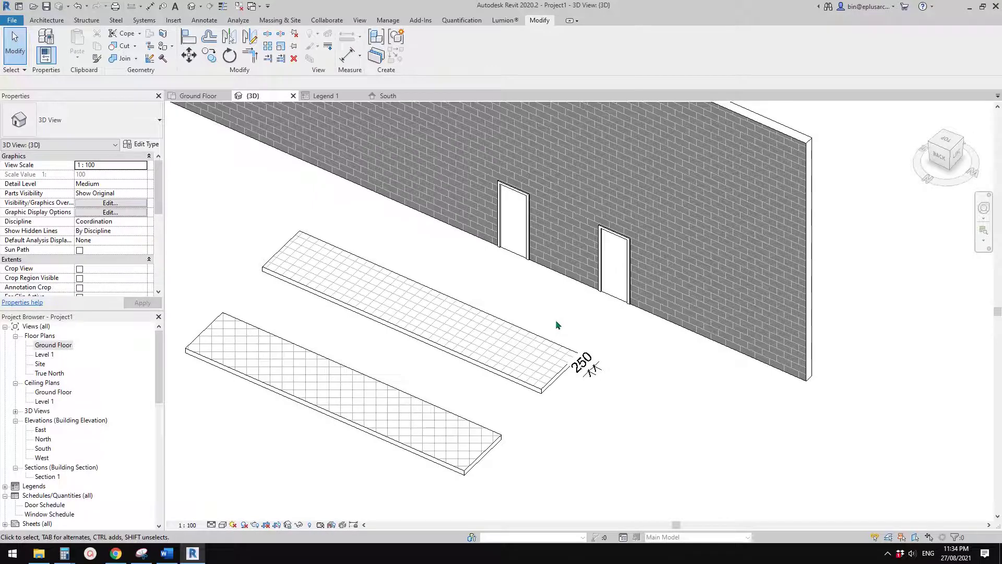